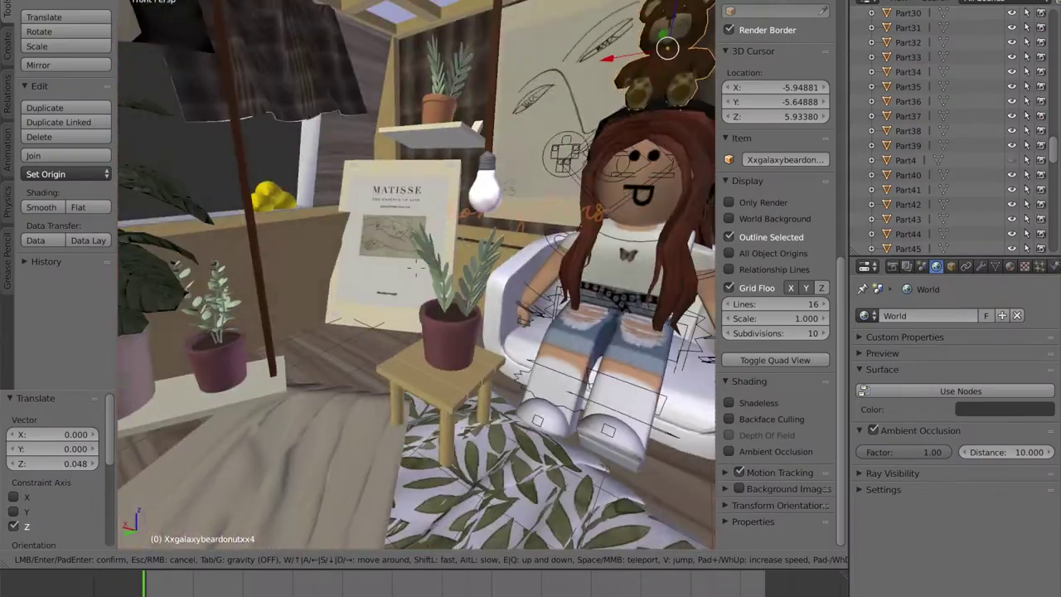
Delete the unwanted object near the seated character.
{"action": "key", "text": "w"}
{"action": "left_click", "coordinate": [428, 242]}
{"action": "right_click", "coordinate": [427, 243]}
{"action": "key", "text": "x"}
{"action": "left_click", "coordinate": [430, 242]}
Rotate the seated character's left arm bone, Bone.013, around X by about -118°.
{"action": "key", "text": "shift+f"}
{"action": "key", "text": "s"}
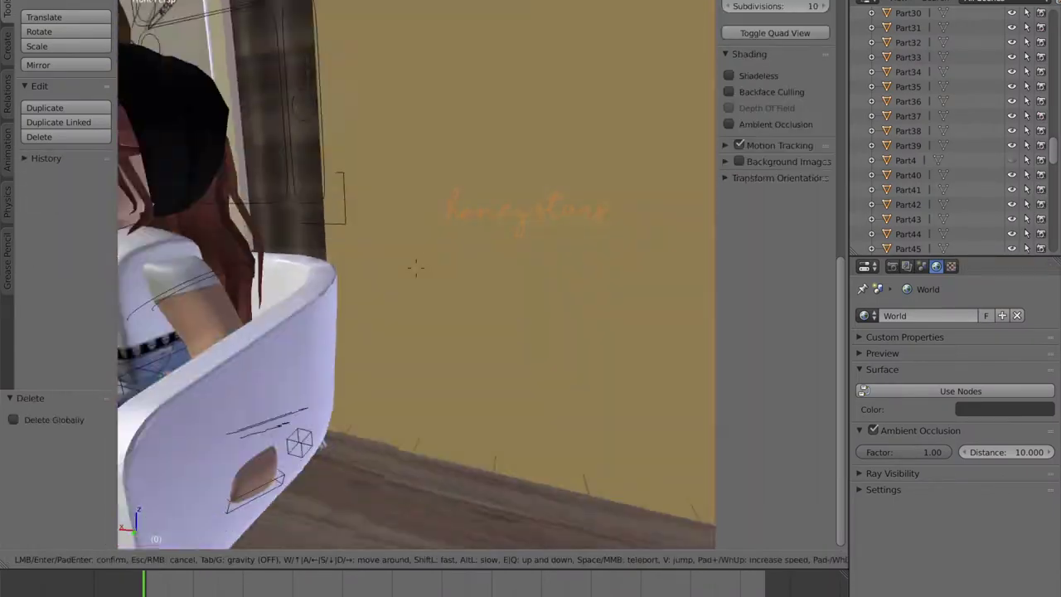
{"action": "key", "text": "w"}
{"action": "left_click", "coordinate": [445, 279]}
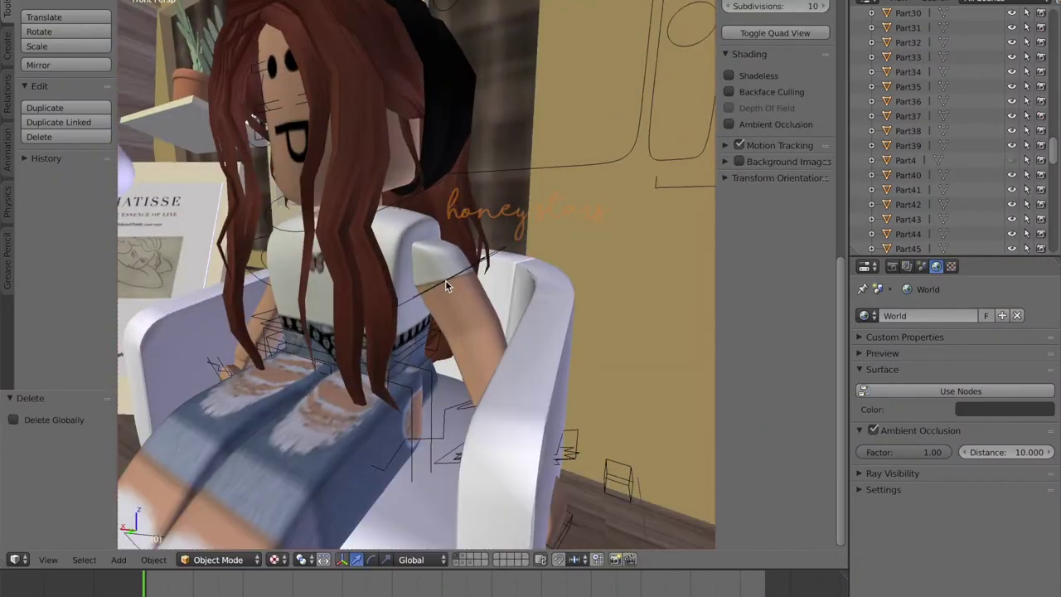
{"action": "right_click", "coordinate": [446, 273]}
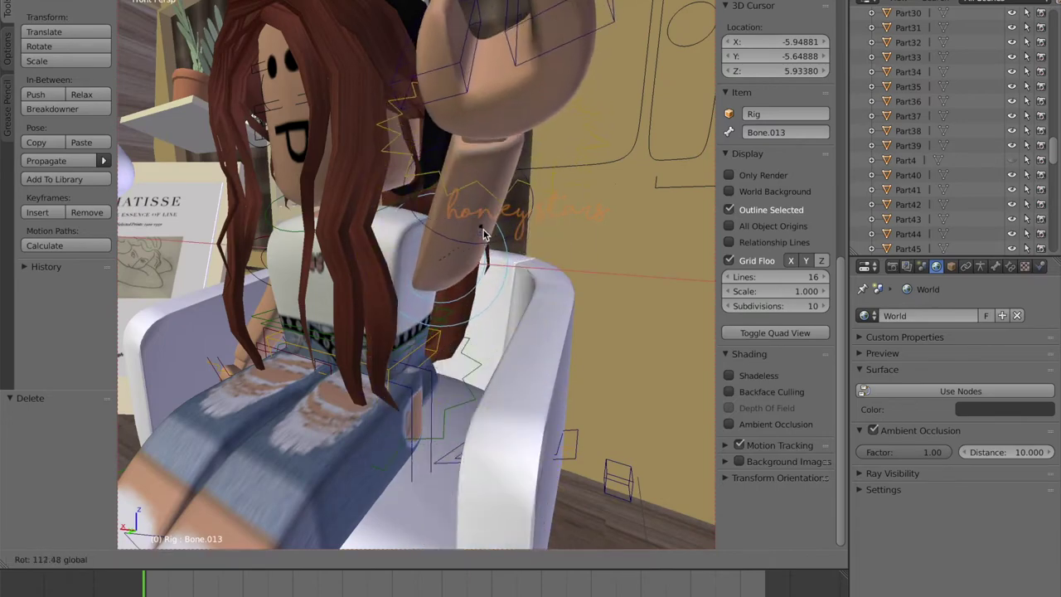
{"action": "left_click_drag", "start_coordinate": [428, 230], "coordinate": [425, 255]}
{"action": "key", "text": "s"}
{"action": "key", "text": "w"}
{"action": "left_click", "coordinate": [406, 312]}
{"action": "left_click_drag", "start_coordinate": [385, 291], "coordinate": [384, 332]}
Bend the seated character's left forearm upward by rotating Bone.014 around the X axis.
{"action": "key", "text": "shift+f"}
{"action": "key", "text": "s"}
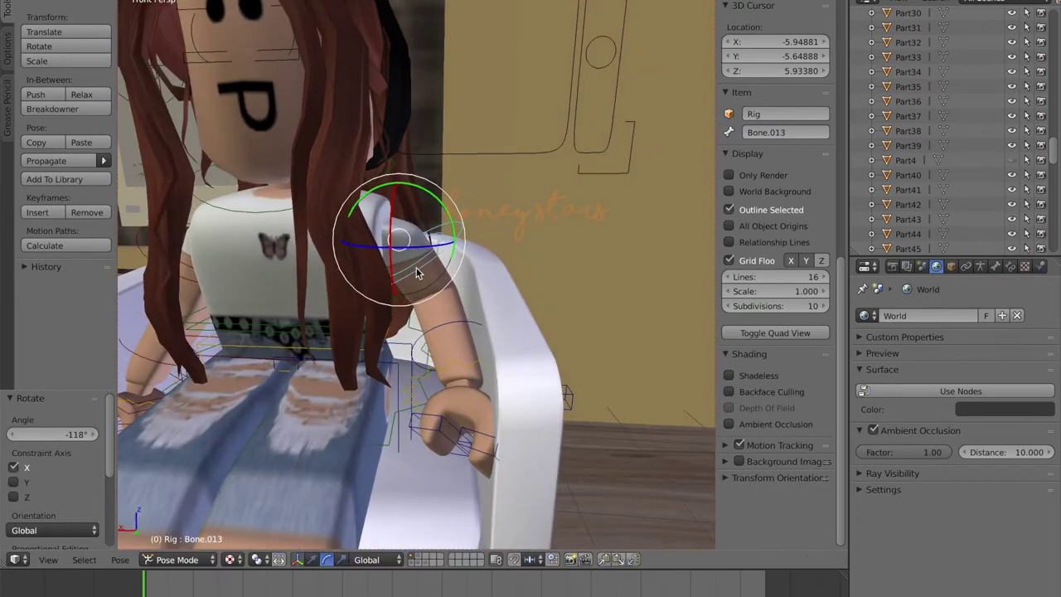
{"action": "key", "text": "shift+f"}
{"action": "key", "text": "d"}
{"action": "left_click", "coordinate": [417, 273]}
{"action": "left_click_drag", "start_coordinate": [336, 232], "coordinate": [329, 232]}
{"action": "key", "text": "shift+f"}
{"action": "key", "text": "a"}
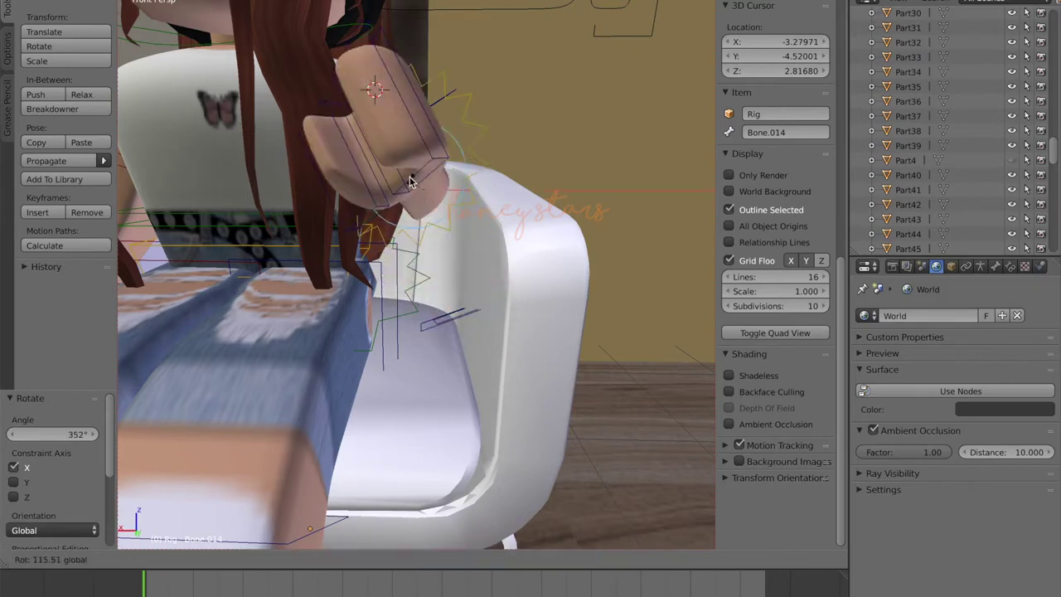
{"action": "left_click_drag", "start_coordinate": [410, 181], "coordinate": [410, 184]}
Bend the seated character's right forearm upward by rotating Bone.011 around X by about 161°.
{"action": "key", "text": "shift+f"}
{"action": "key", "text": "s"}
{"action": "key", "text": "a"}
{"action": "key", "text": "w"}
{"action": "left_click", "coordinate": [417, 274]}
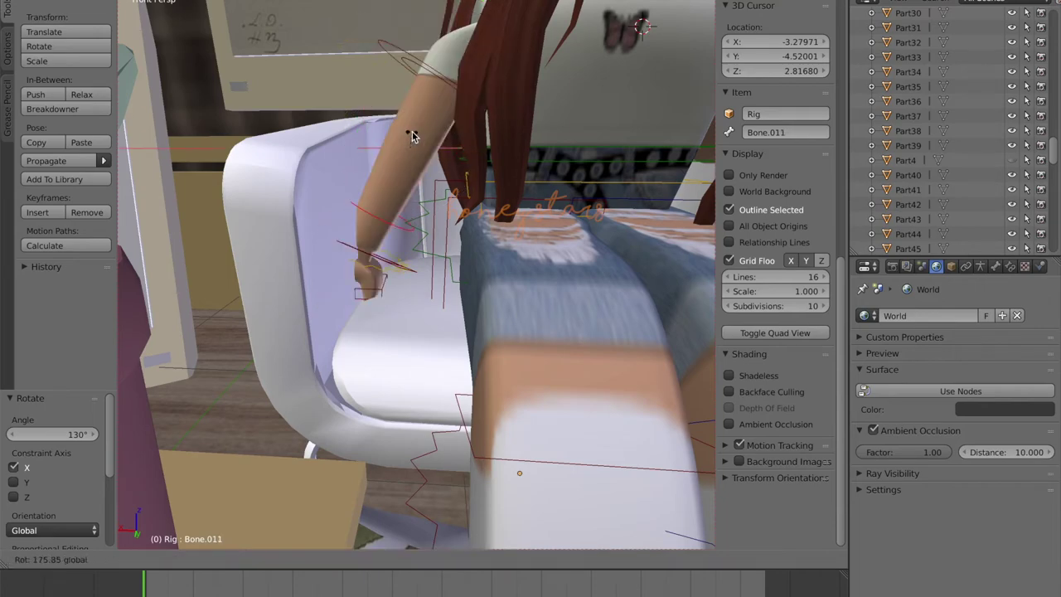
{"action": "left_click_drag", "start_coordinate": [413, 135], "coordinate": [412, 141]}
Rotate the right upper-arm bone, Bone.010, around Z by about 4.42° and shift it 0.056 along Y.
{"action": "key", "text": "shift+f"}
{"action": "key", "text": "s"}
{"action": "key", "text": "a"}
{"action": "key", "text": "w"}
{"action": "left_click", "coordinate": [417, 273]}
{"action": "right_click", "coordinate": [420, 296]}
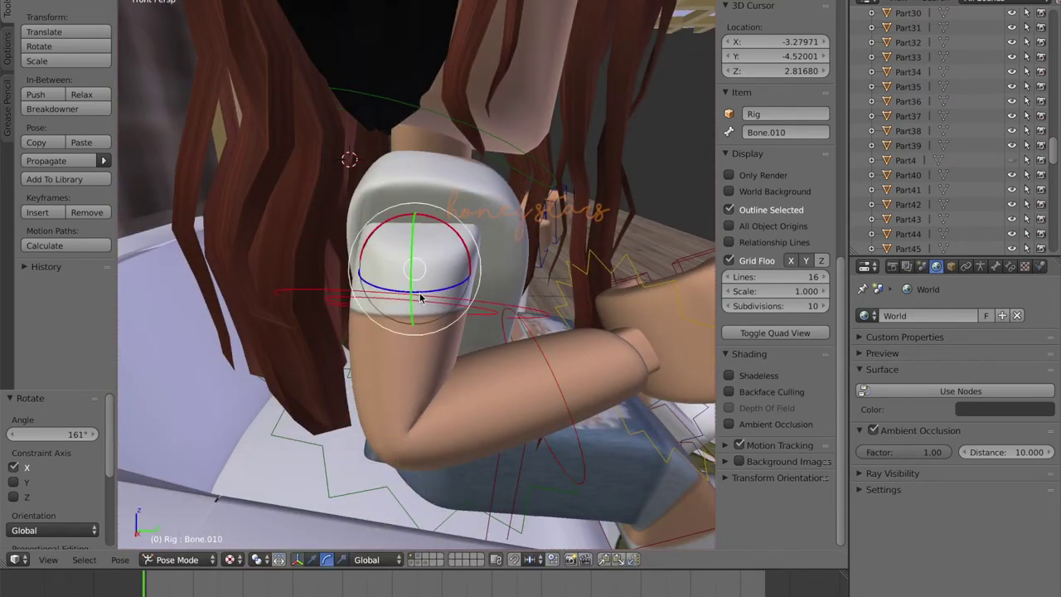
{"action": "key", "text": "r"}
{"action": "key", "text": "z"}
{"action": "left_click", "coordinate": [403, 313]}
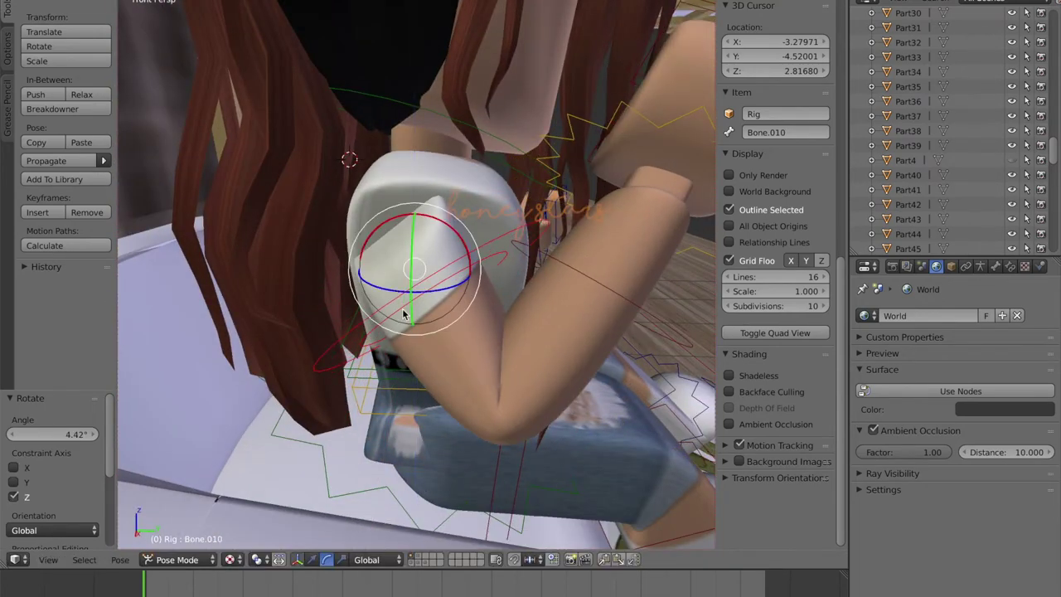
{"action": "left_click_drag", "start_coordinate": [452, 275], "coordinate": [461, 274]}
Rotate the right hand bone, Bone.012, around X by about -16.4° and fine-tune its angle.
{"action": "key", "text": "shift+f"}
{"action": "key", "text": "d"}
{"action": "key", "text": "s"}
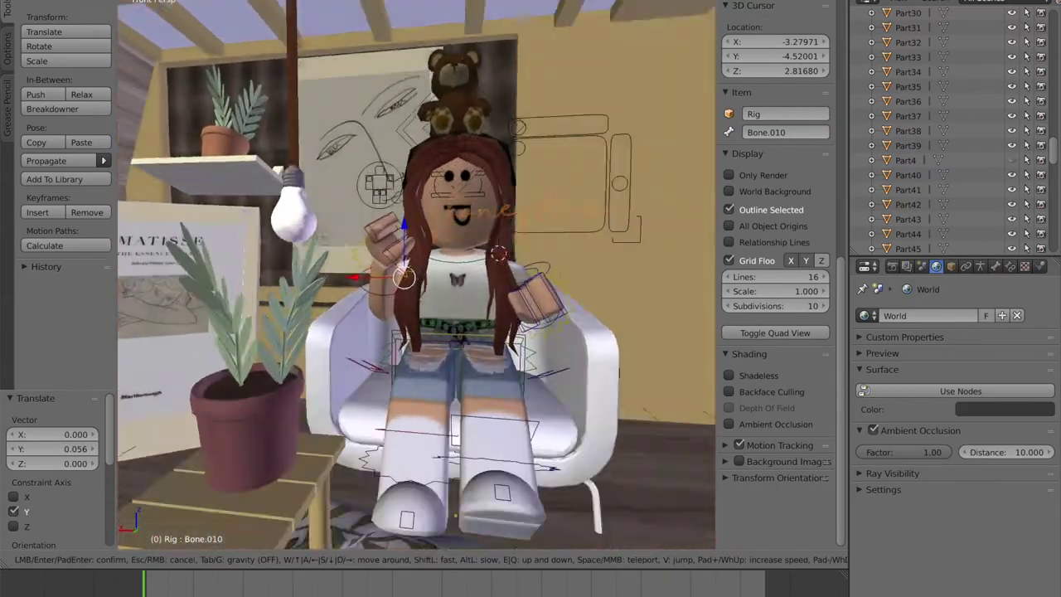
{"action": "key", "text": "w"}
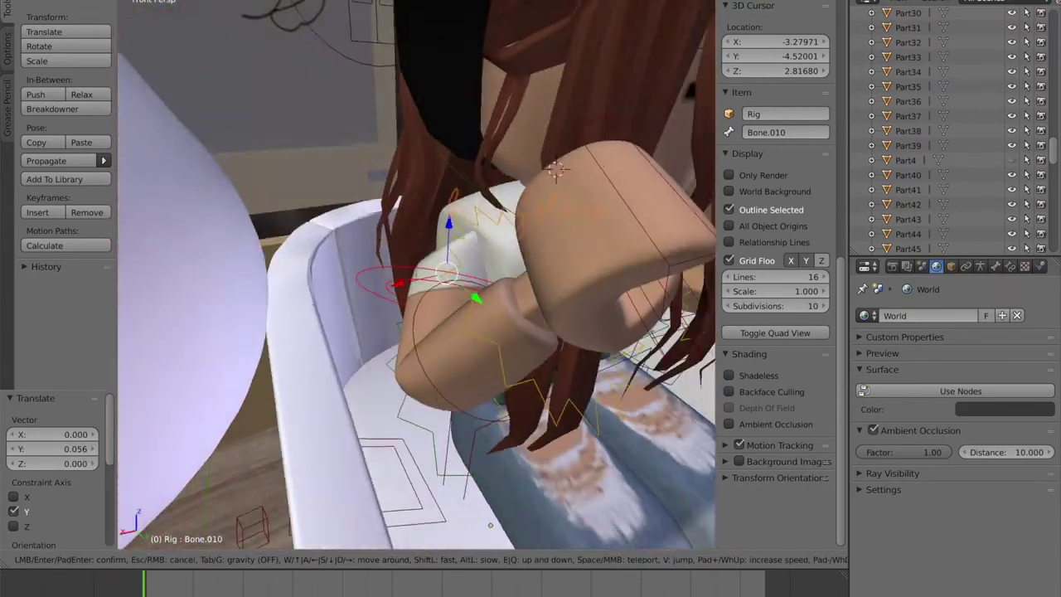
{"action": "left_click", "coordinate": [463, 331]}
{"action": "left_click", "coordinate": [326, 561]}
{"action": "left_click_drag", "start_coordinate": [555, 284], "coordinate": [562, 295]}
{"action": "key", "text": "shift+f"}
{"action": "key", "text": "s"}
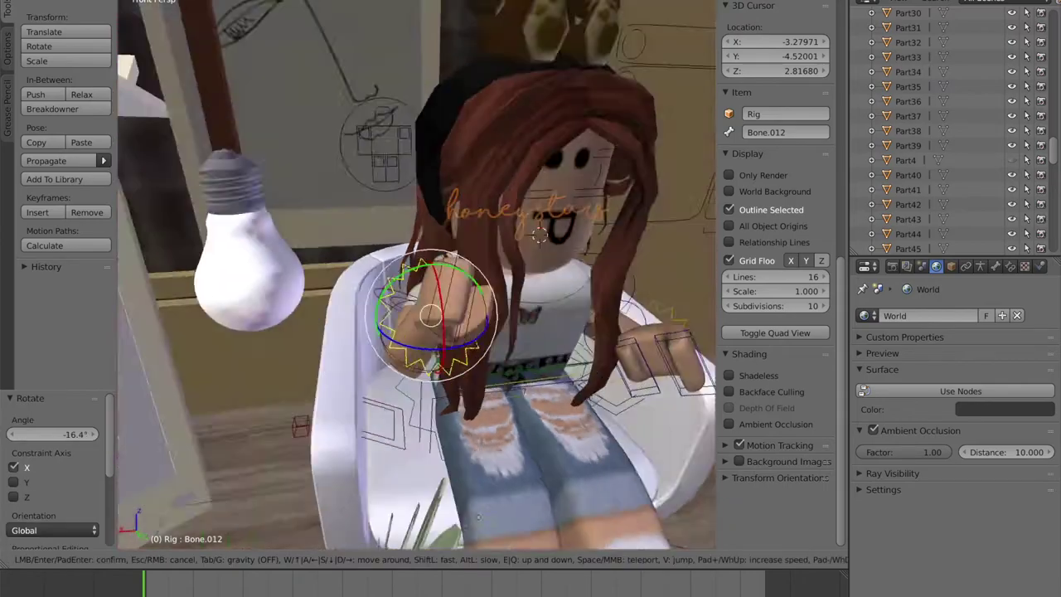
{"action": "left_click", "coordinate": [447, 324]}
{"action": "left_click_drag", "start_coordinate": [447, 324], "coordinate": [452, 311]}
Rotate the left hand bone, Bone.017, around Y by about 43.5°.
{"action": "key", "text": "shift+f"}
{"action": "key", "text": "s"}
{"action": "key", "text": "d"}
{"action": "key", "text": "w"}
{"action": "left_click", "coordinate": [468, 300]}
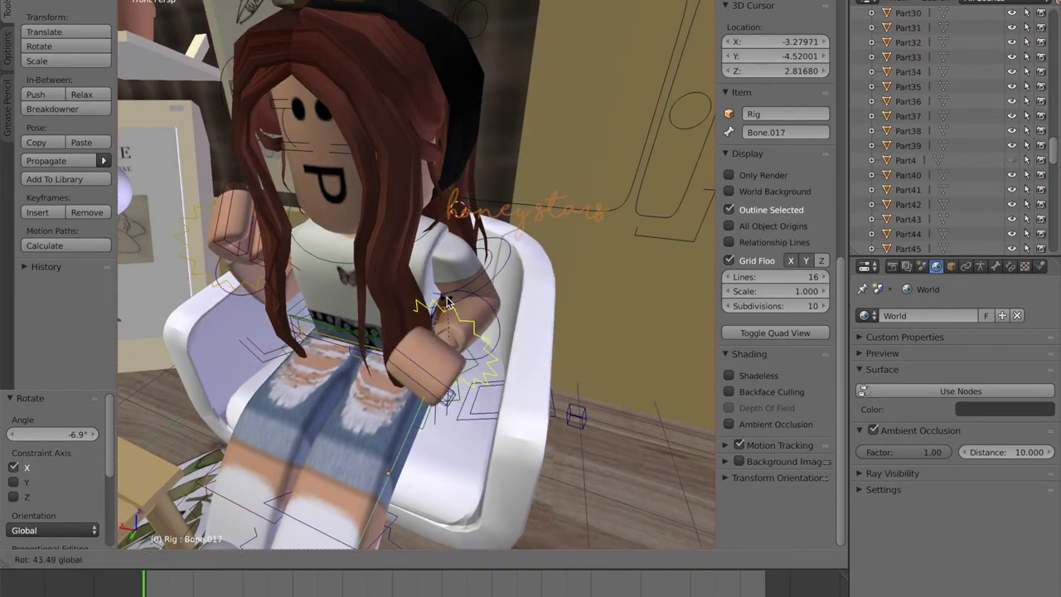
{"action": "left_click", "coordinate": [446, 301]}
Import the second Roblox character model into the scene.
{"action": "key", "text": "shift+f"}
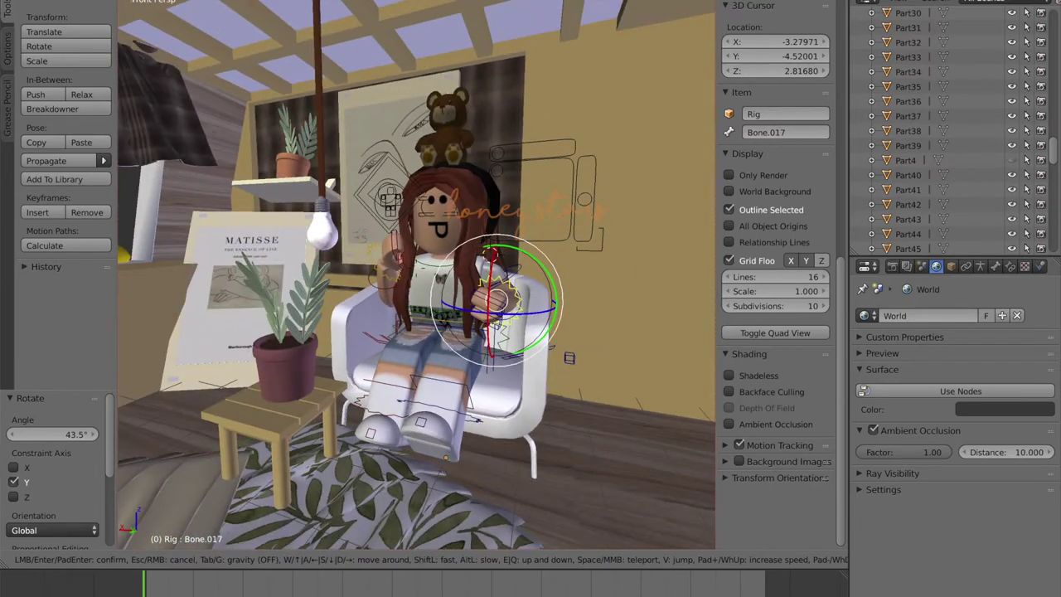
{"action": "key", "text": "a"}
{"action": "key", "text": "d"}
{"action": "key", "text": "s"}
{"action": "left_click", "coordinate": [425, 282]}
{"action": "left_click", "coordinate": [49, 2]}
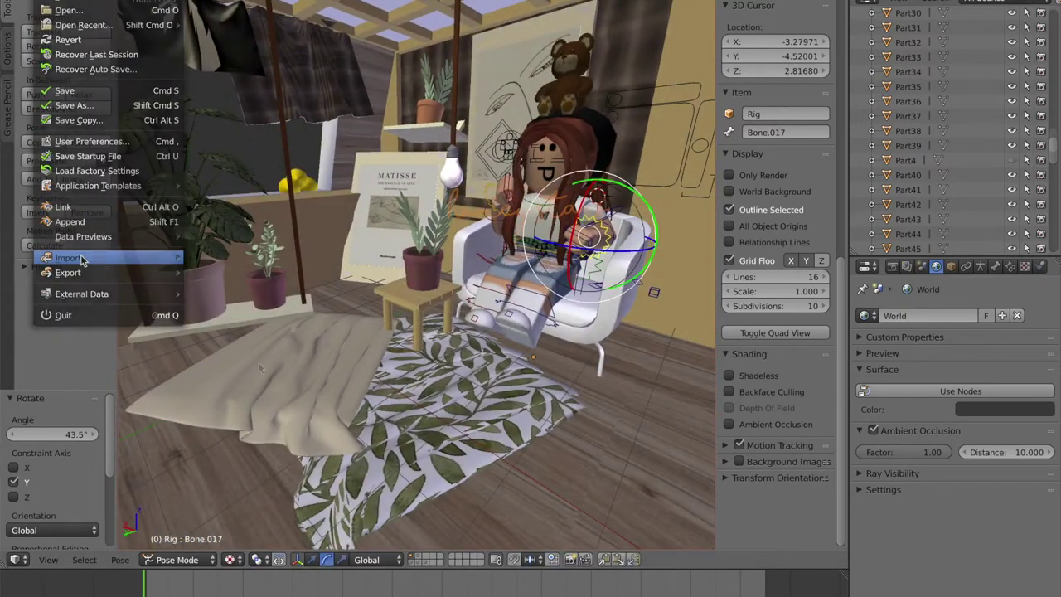
{"action": "mouse_move", "coordinate": [81, 261]}
{"action": "left_click", "coordinate": [224, 347]}
{"action": "key", "text": "Escape"}
Join the imported character's head and its hat, hair, antler and other accessory pieces in Object Mode.
{"action": "key", "text": "KP_1"}
{"action": "key", "text": "shift+f"}
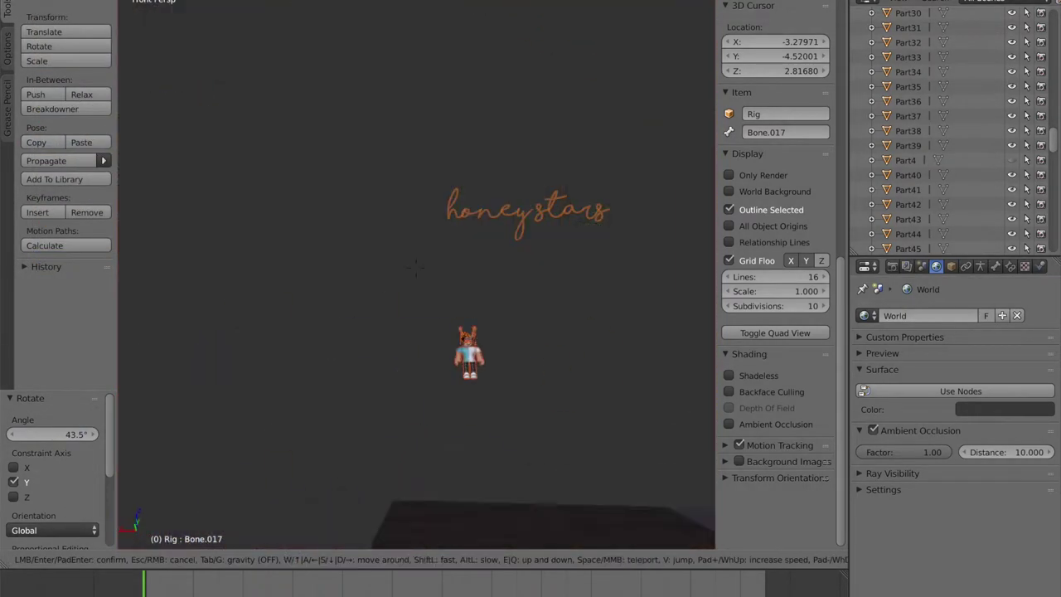
{"action": "left_click", "coordinate": [416, 267]}
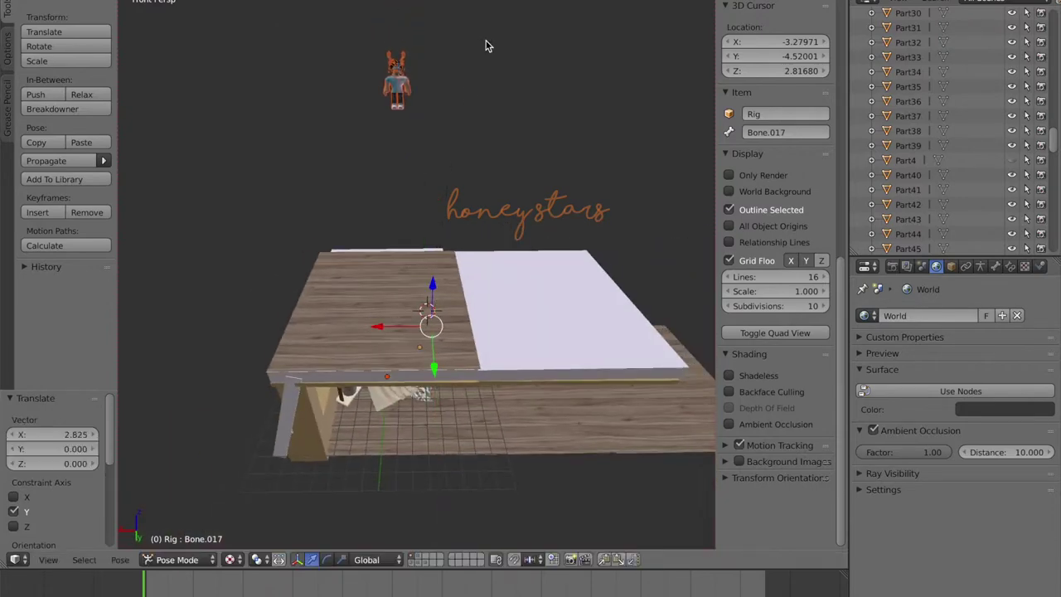
{"action": "key", "text": "shift+f"}
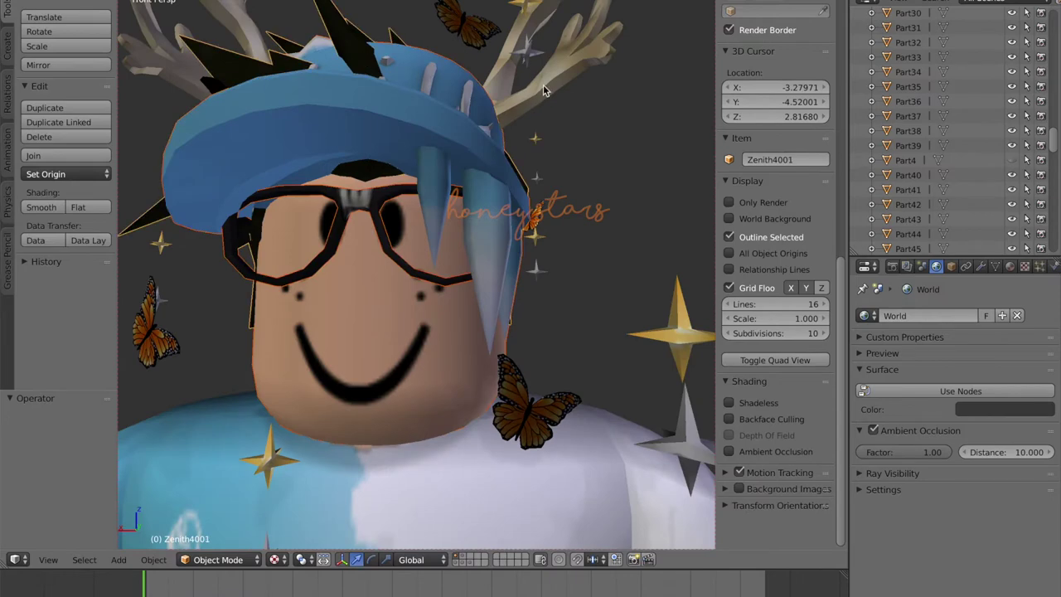
{"action": "left_click", "coordinate": [61, 152]}
{"action": "key", "text": "shift+f"}
{"action": "key", "text": "s"}
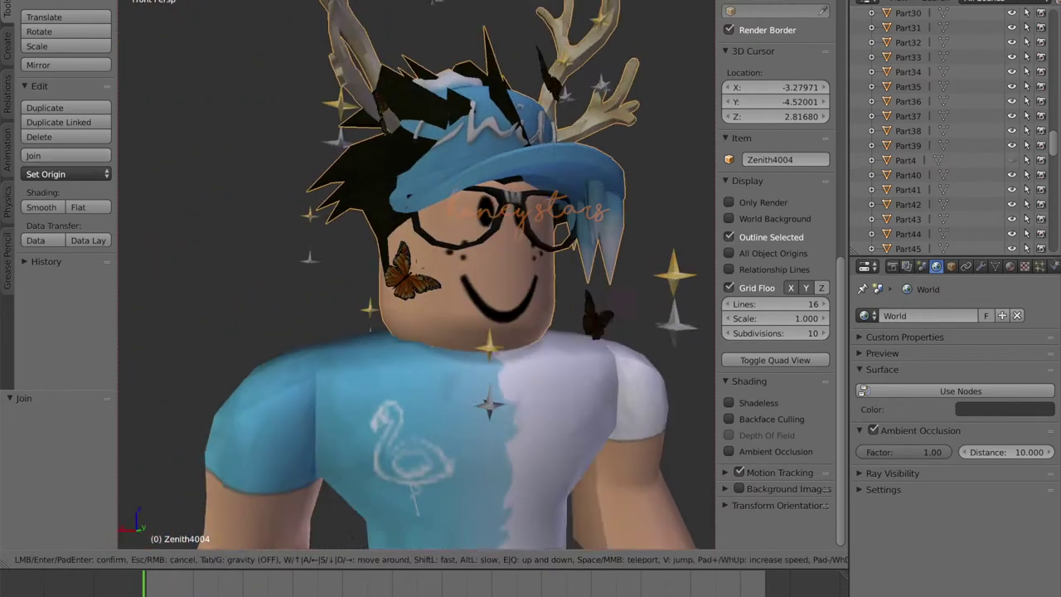
{"action": "left_click", "coordinate": [416, 267]}
{"action": "right_click", "coordinate": [352, 192], "text": "shift"}
{"action": "left_click", "coordinate": [63, 155]}
Try selecting the imported character's body parts, setting their origin to geometry and moving them 36.337 along Y.
{"action": "key", "text": "shift+f"}
{"action": "left_click", "coordinate": [367, 222]}
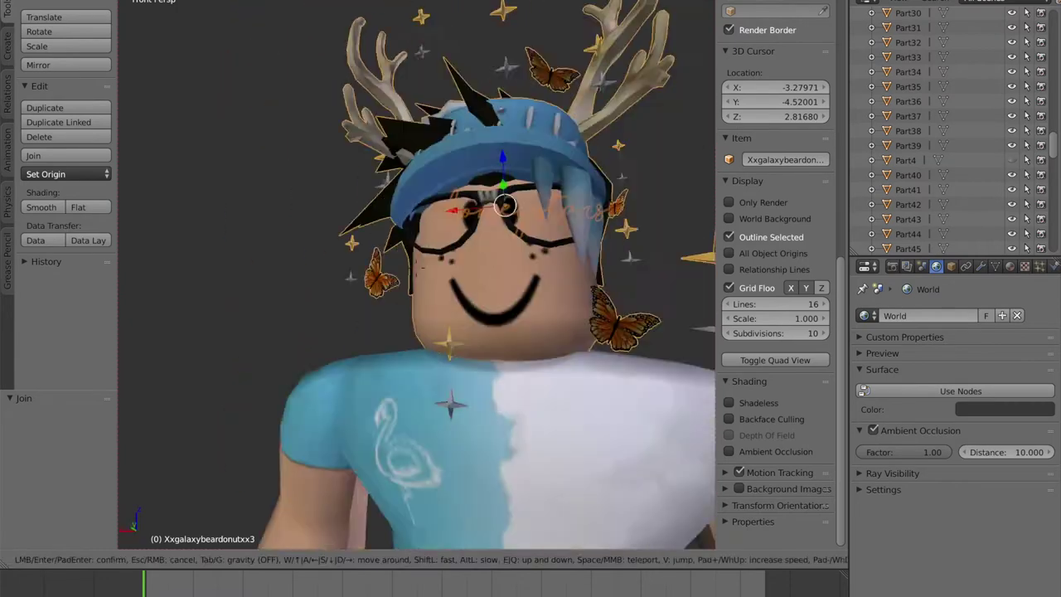
{"action": "left_click", "coordinate": [401, 267]}
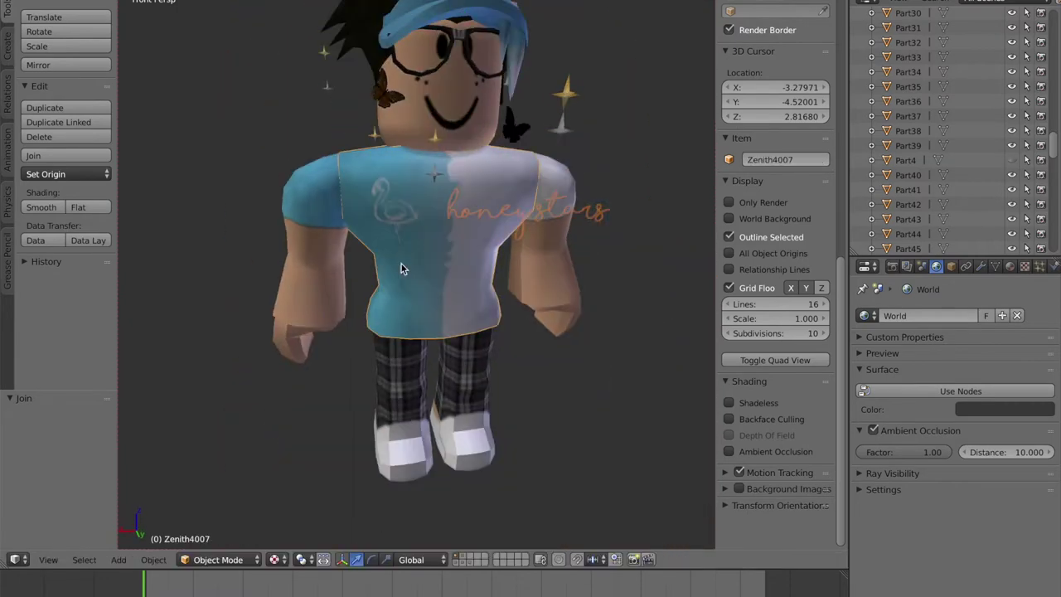
{"action": "key", "text": "shift+f"}
{"action": "key", "text": "s"}
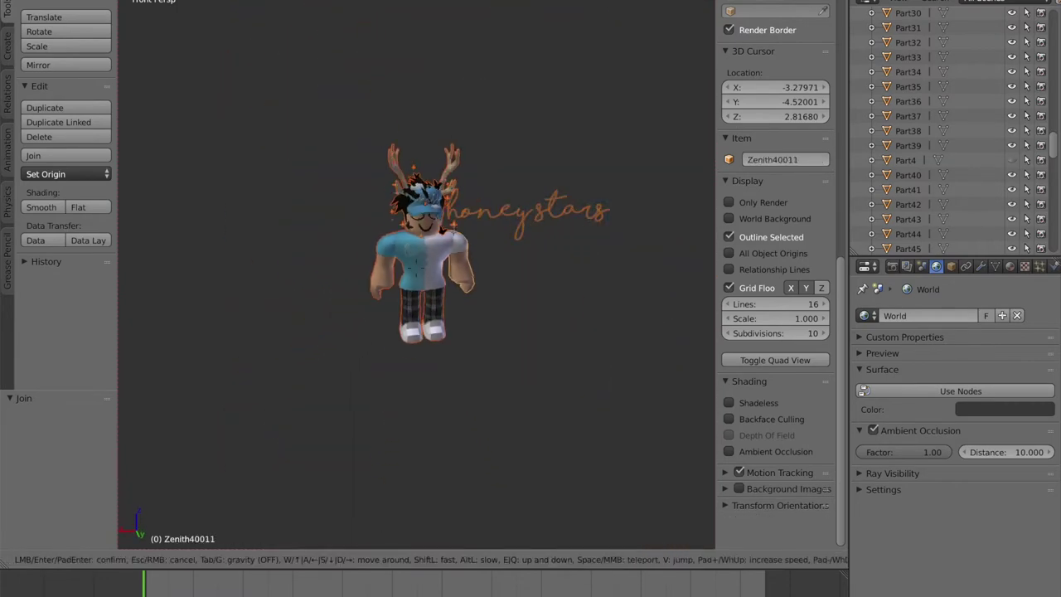
{"action": "left_click", "coordinate": [416, 267]}
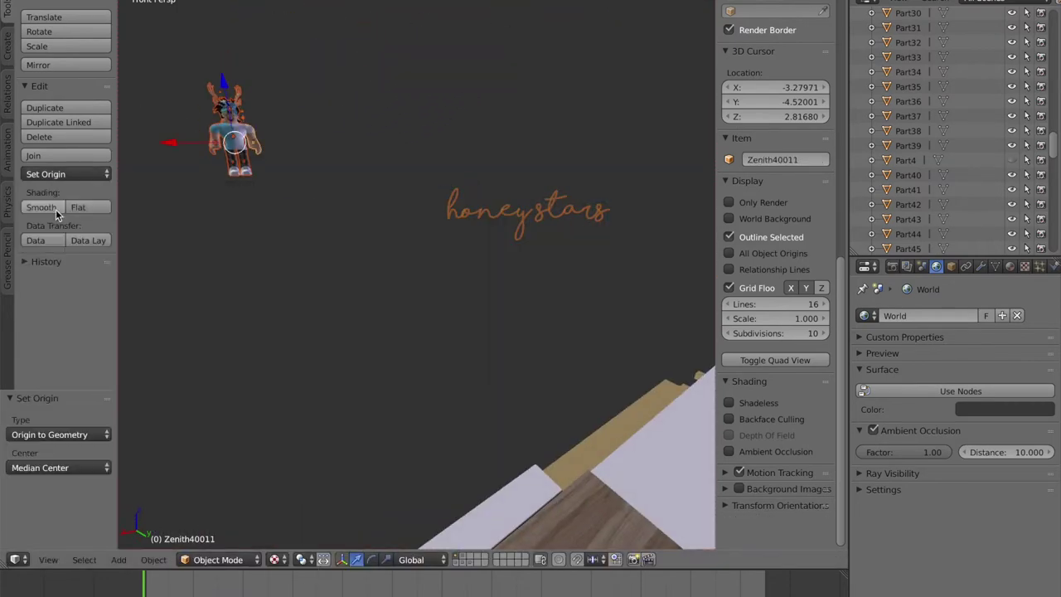
{"action": "key", "text": "shift+f"}
{"action": "left_click", "coordinate": [163, 199]}
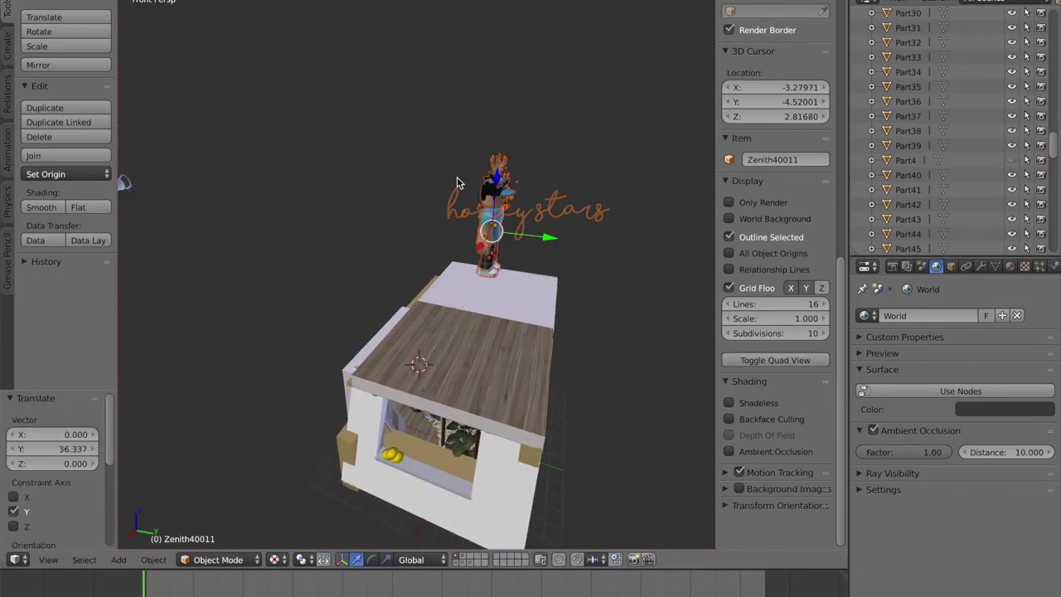
{"action": "key", "text": "ctrl+z"}
Add the quilted backpack to the character selection and set the origin to geometry.
{"action": "key", "text": "shift+f"}
{"action": "key", "text": "w"}
{"action": "left_click", "coordinate": [416, 267]}
{"action": "right_click", "coordinate": [539, 332], "text": "shift"}
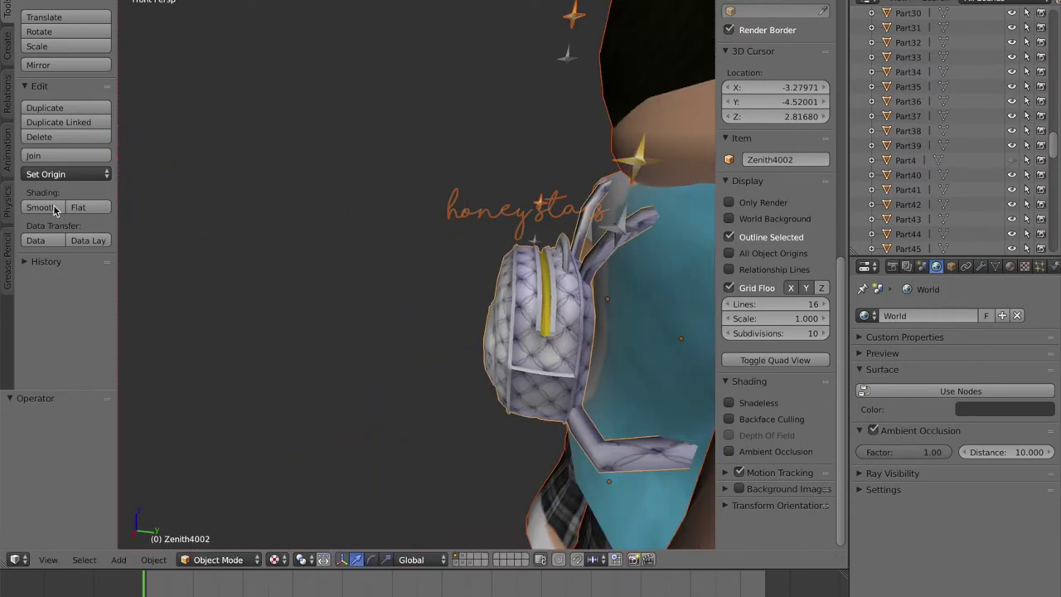
{"action": "key", "text": "shift+f"}
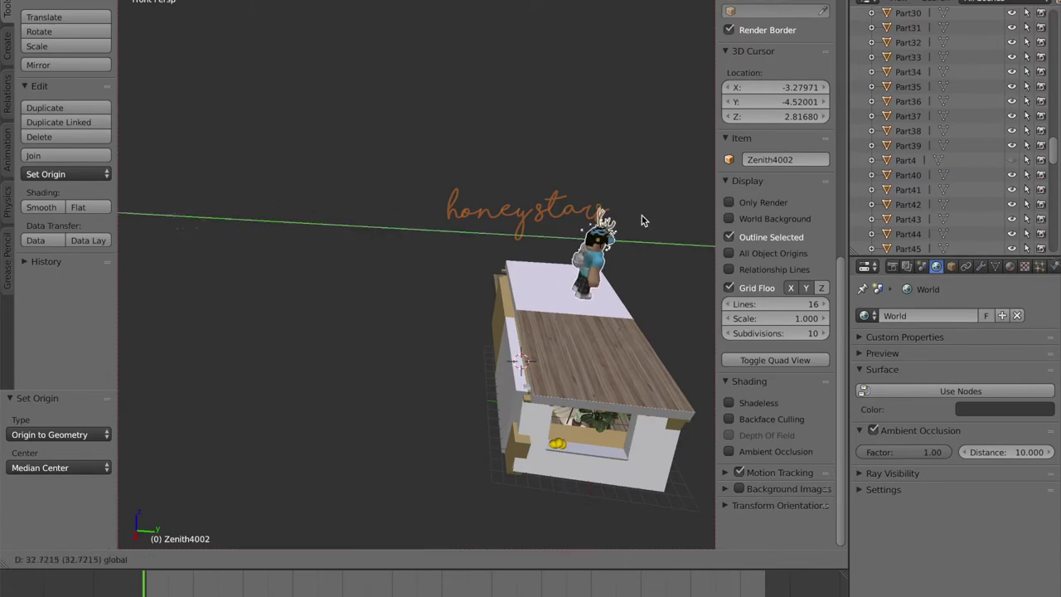
{"action": "left_click", "coordinate": [60, 174]}
{"action": "left_click", "coordinate": [83, 209]}
Try placing the second character in the room, shifting it 2.796 along Y and adjusting its height along Z.
{"action": "key", "text": "shift+f"}
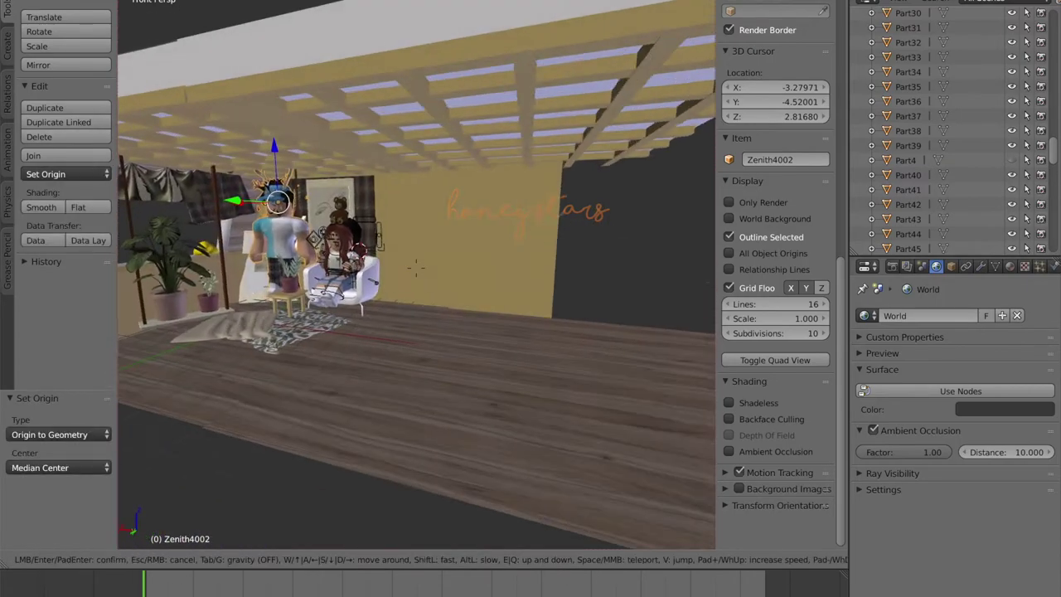
{"action": "key", "text": "w"}
{"action": "left_click", "coordinate": [416, 267]}
{"action": "left_click_drag", "start_coordinate": [330, 190], "coordinate": [253, 187]}
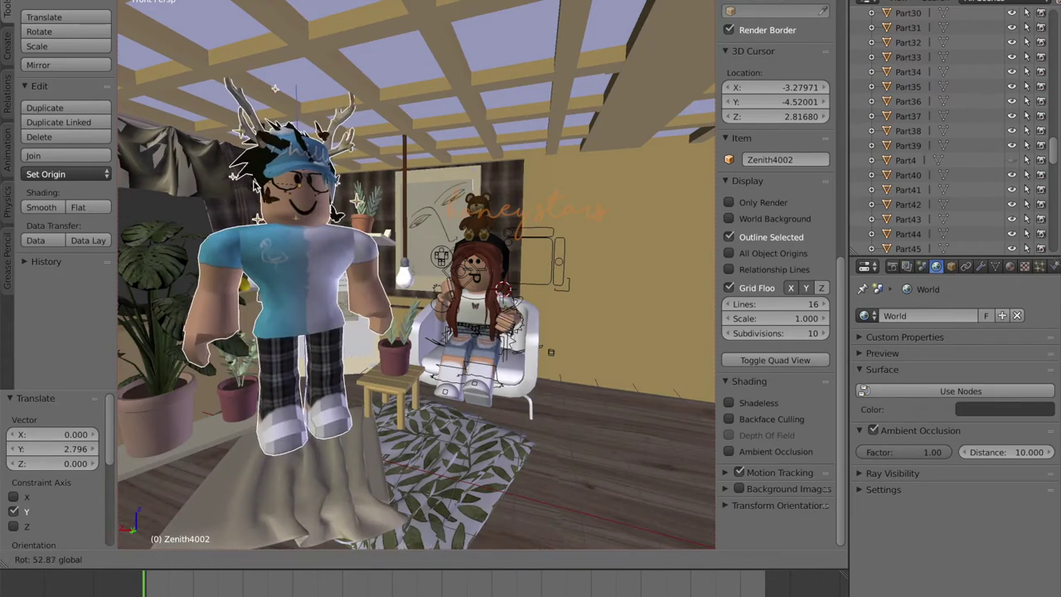
{"action": "key", "text": "g"}
{"action": "key", "text": "z"}
{"action": "left_click", "coordinate": [305, 214]}
Undo the second character's recent placement and origin changes.
{"action": "right_click", "coordinate": [330, 361]}
{"action": "key", "text": "shift+f"}
{"action": "key", "text": "w"}
{"action": "left_click", "coordinate": [416, 267]}
{"action": "right_click", "coordinate": [397, 333]}
{"action": "right_click", "coordinate": [396, 333]}
{"action": "key", "text": "shift+f"}
{"action": "key", "text": "w"}
{"action": "left_click", "coordinate": [416, 266]}
{"action": "key", "text": "ctrl+z"}
{"action": "key", "text": "ctrl+z"}
{"action": "key", "text": "ctrl+z"}
{"action": "key", "text": "ctrl+z"}
{"action": "key", "text": "ctrl+z"}
Join the second character's loose pieces and add its remaining body parts to the selection.
{"action": "key", "text": "shift+f"}
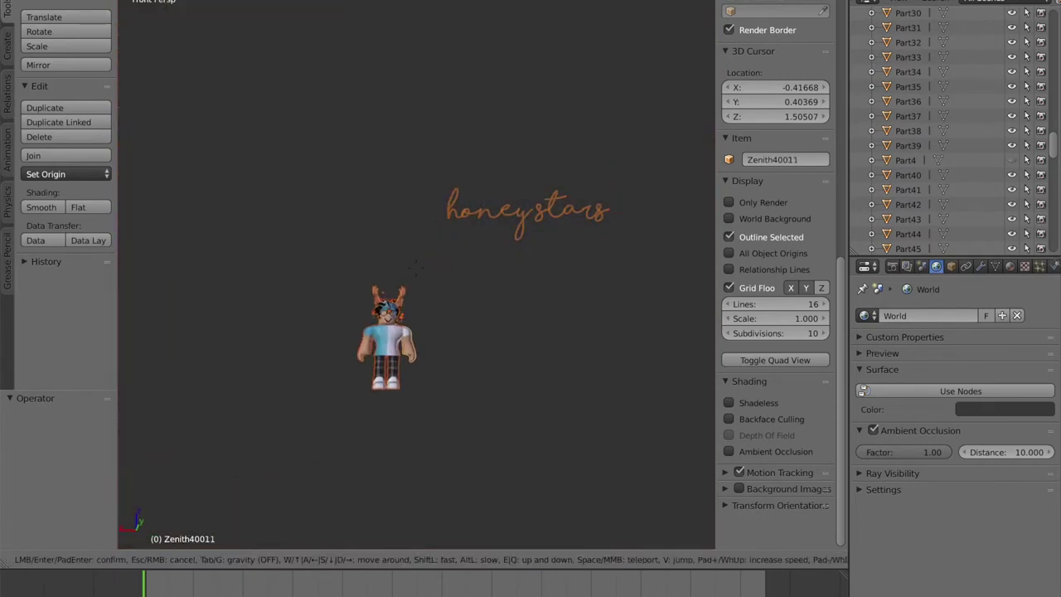
{"action": "key", "text": "w"}
{"action": "left_click", "coordinate": [416, 267]}
{"action": "key", "text": "shift+f"}
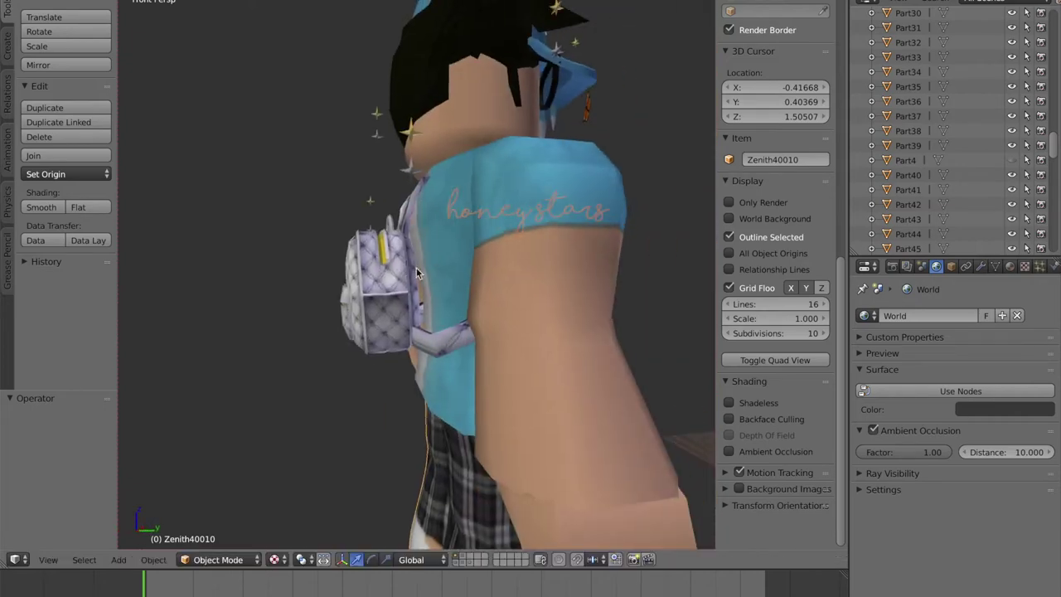
{"action": "key", "text": "d"}
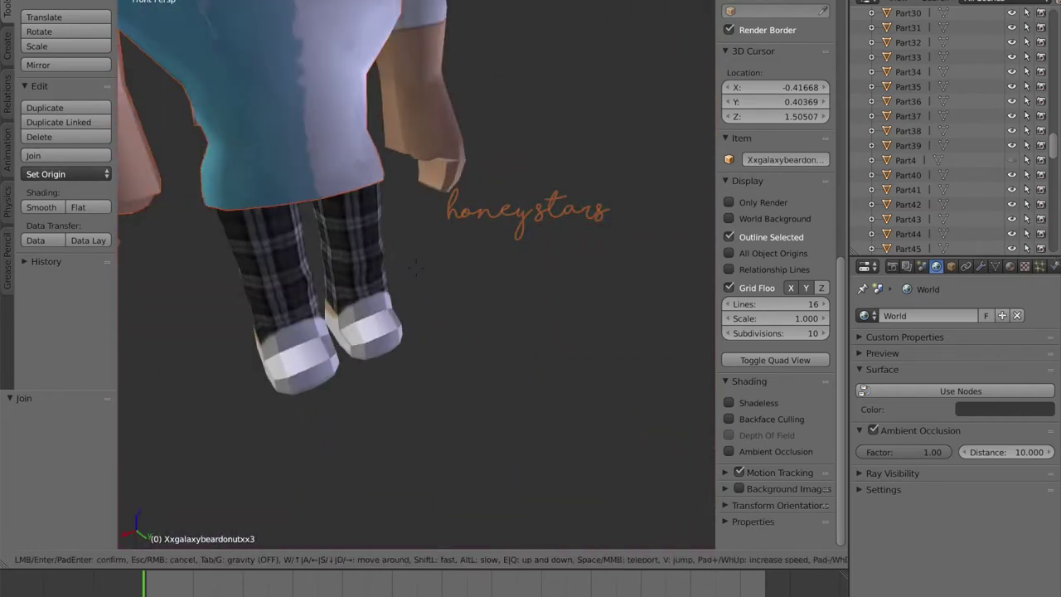
{"action": "left_click", "coordinate": [416, 267]}
{"action": "right_click", "coordinate": [319, 267], "text": "shift"}
{"action": "key", "text": "shift+f"}
{"action": "left_click", "coordinate": [416, 266]}
{"action": "right_click", "coordinate": [518, 269], "text": "shift"}
{"action": "key", "text": "s"}
{"action": "left_click", "coordinate": [518, 270]}
Set the origin of the second character's selected parts to their geometry.
{"action": "key", "text": "shift+f"}
{"action": "key", "text": "s"}
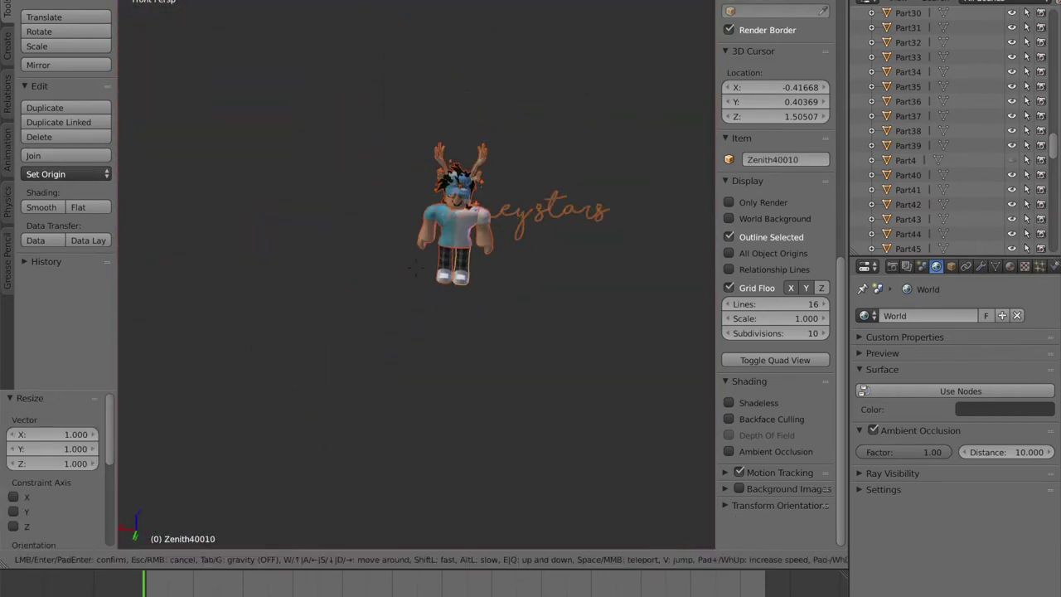
{"action": "left_click", "coordinate": [417, 267]}
{"action": "left_click", "coordinate": [98, 177]}
{"action": "left_click", "coordinate": [80, 208]}
Move the second character into the room, 36.155 along Y and -13.803 along Z.
{"action": "key", "text": "shift+f"}
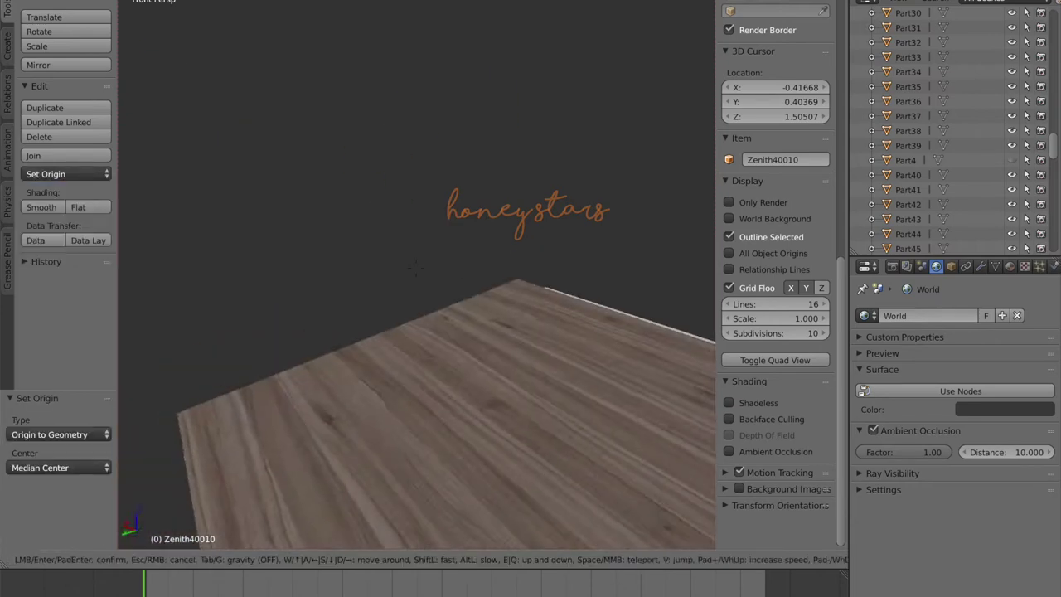
{"action": "key", "text": "Return"}
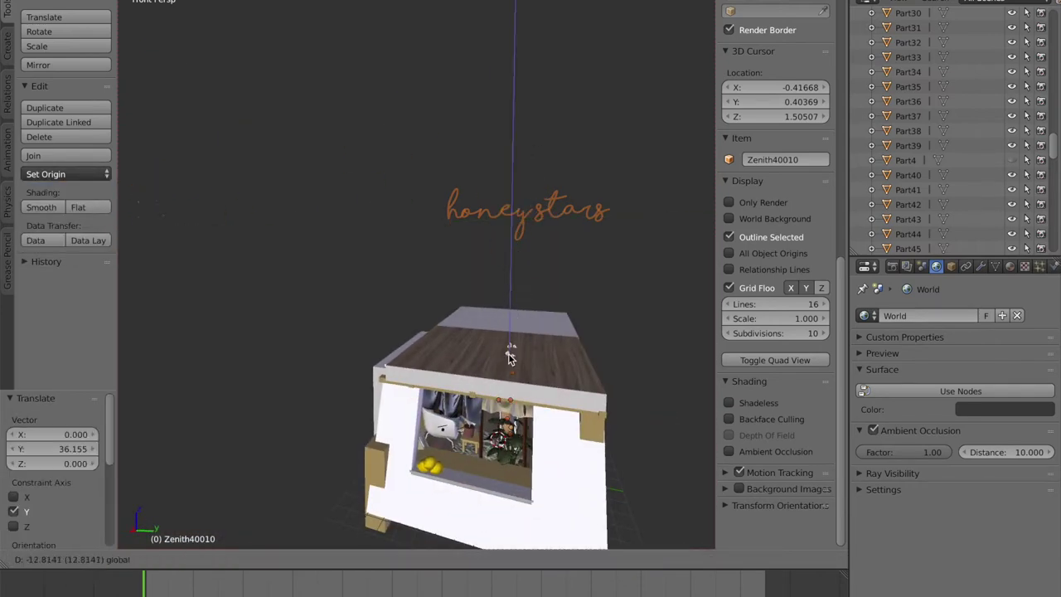
{"action": "left_click_drag", "start_coordinate": [509, 358], "coordinate": [509, 371]}
Position the second character above the beige blanket, shifting it -1.030 along Y and lowering it slightly along Z.
{"action": "key", "text": "shift+f"}
{"action": "key", "text": "w"}
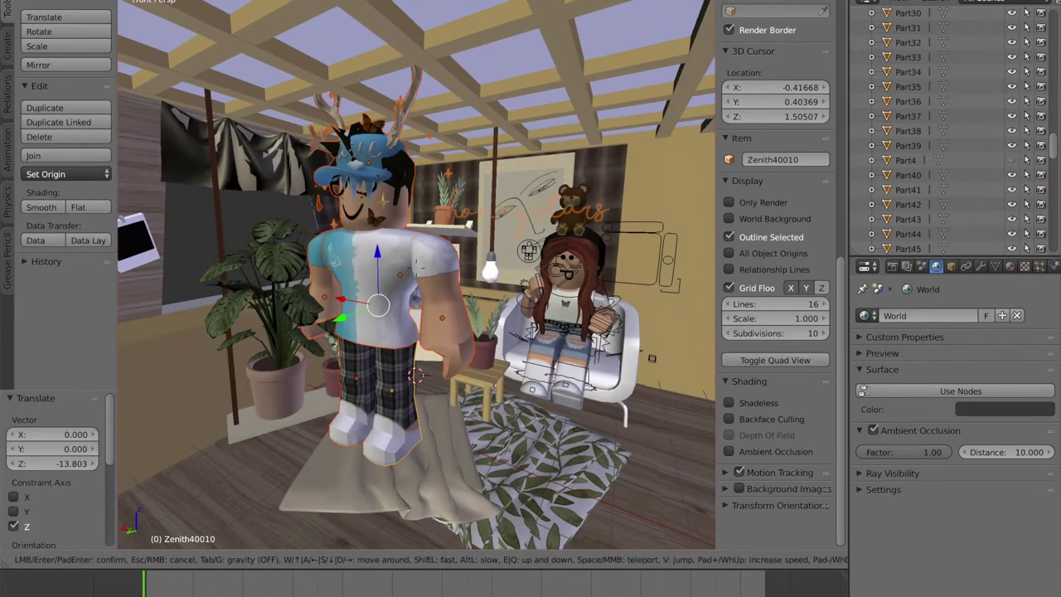
{"action": "left_click", "coordinate": [416, 267]}
{"action": "left_click_drag", "start_coordinate": [266, 273], "coordinate": [333, 271]}
{"action": "left_click_drag", "start_coordinate": [384, 214], "coordinate": [383, 239]}
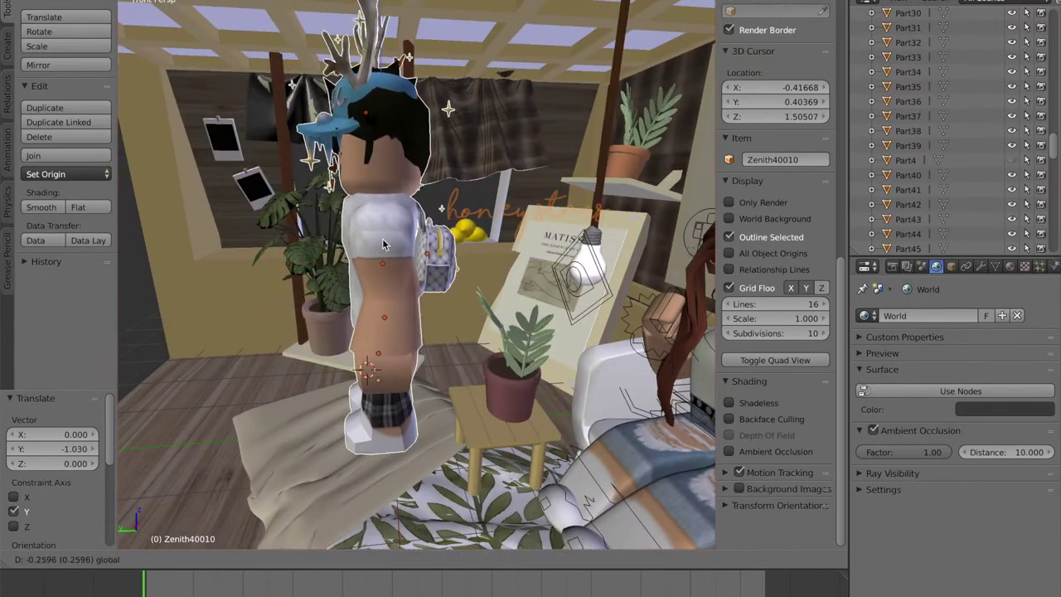
Rotate the second character 47.4° about the global Z axis.
{"action": "left_click", "coordinate": [370, 560]}
{"action": "left_click_drag", "start_coordinate": [360, 292], "coordinate": [382, 307]}
{"action": "key", "text": "shift+f"}
{"action": "key", "text": "w"}
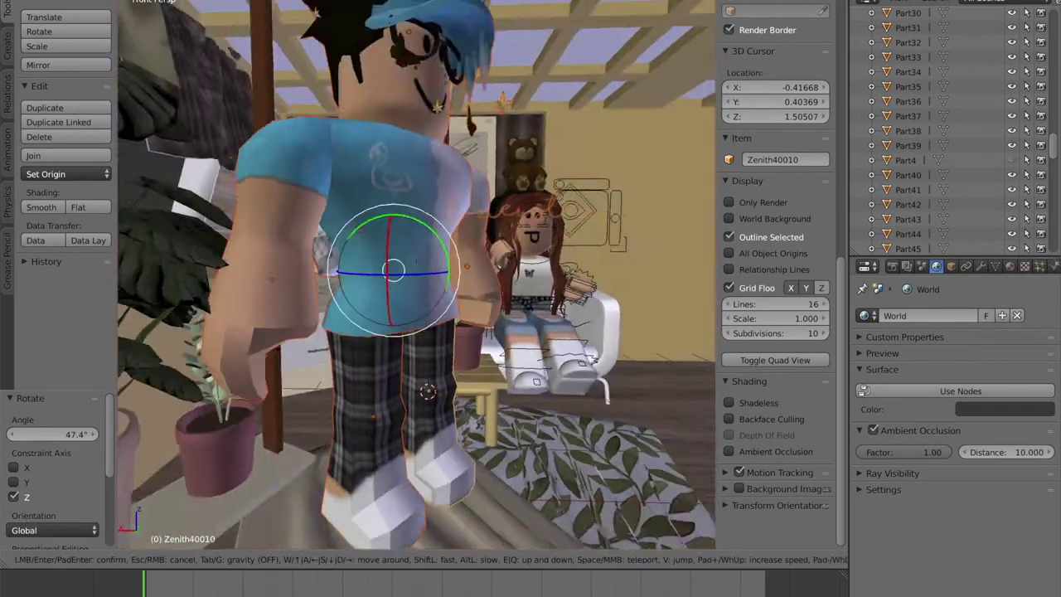
{"action": "key", "text": "Return"}
Set the origin of the second character's blue-side leg to a 3D cursor placed at its hip.
{"action": "left_click", "coordinate": [402, 368]}
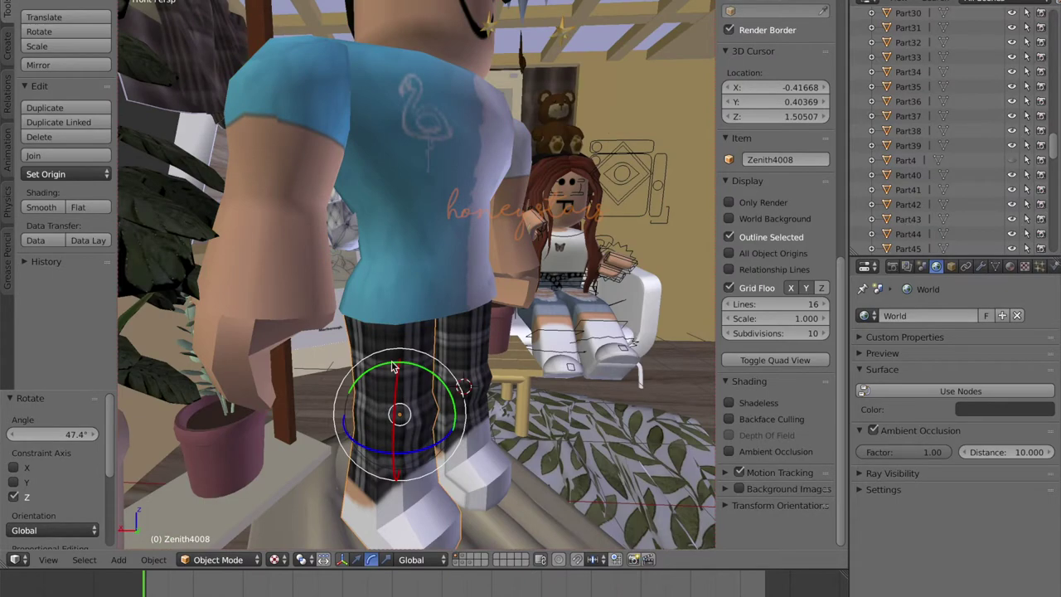
{"action": "left_click", "coordinate": [383, 316]}
{"action": "key", "text": "shift+f"}
{"action": "key", "text": "d"}
{"action": "left_click", "coordinate": [397, 307]}
{"action": "left_click", "coordinate": [393, 304]}
{"action": "left_click", "coordinate": [81, 173]}
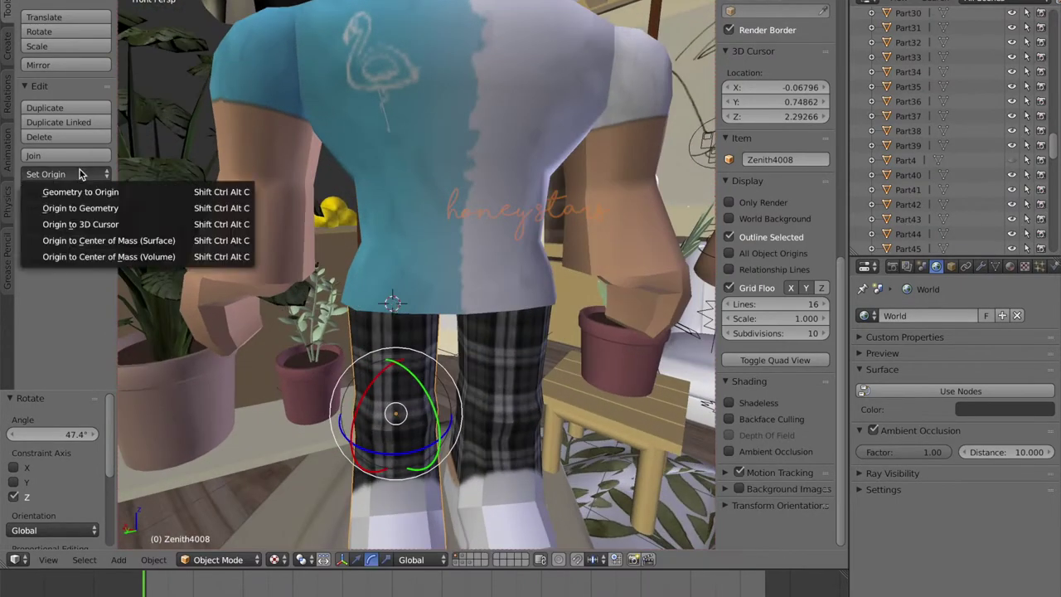
{"action": "left_click", "coordinate": [83, 226]}
Swing the second character's blue-side leg forward by rotating it -92.4° about the view's X axis.
{"action": "key", "text": "shift+f"}
{"action": "key", "text": "s"}
{"action": "key", "text": "q"}
{"action": "left_click", "coordinate": [404, 241]}
{"action": "left_click_drag", "start_coordinate": [405, 240], "coordinate": [387, 274]}
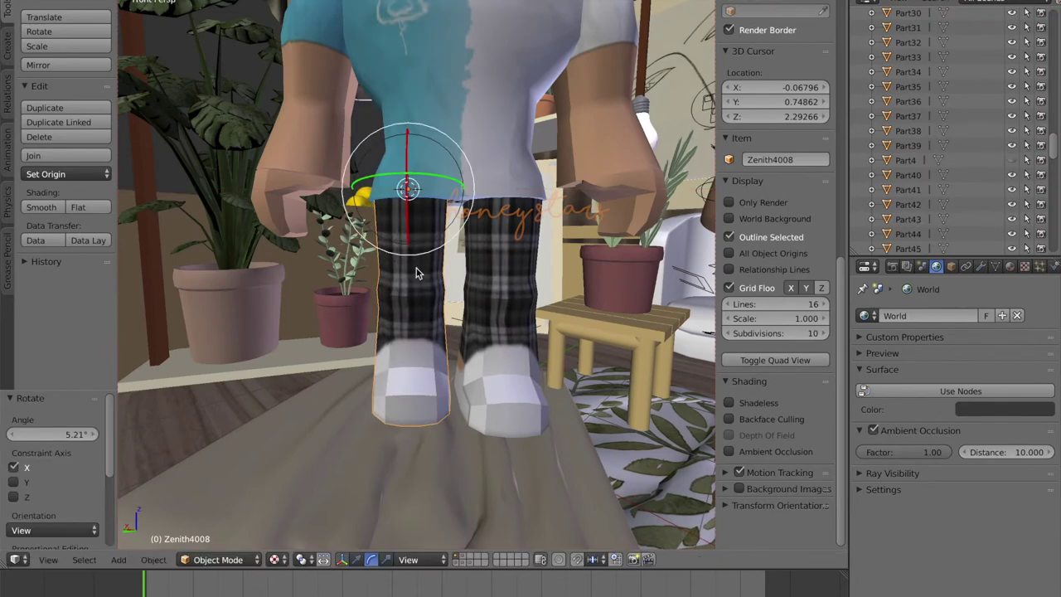
{"action": "left_click_drag", "start_coordinate": [407, 147], "coordinate": [400, 190]}
{"action": "key", "text": "shift+f"}
{"action": "key", "text": "a"}
{"action": "left_click", "coordinate": [417, 272]}
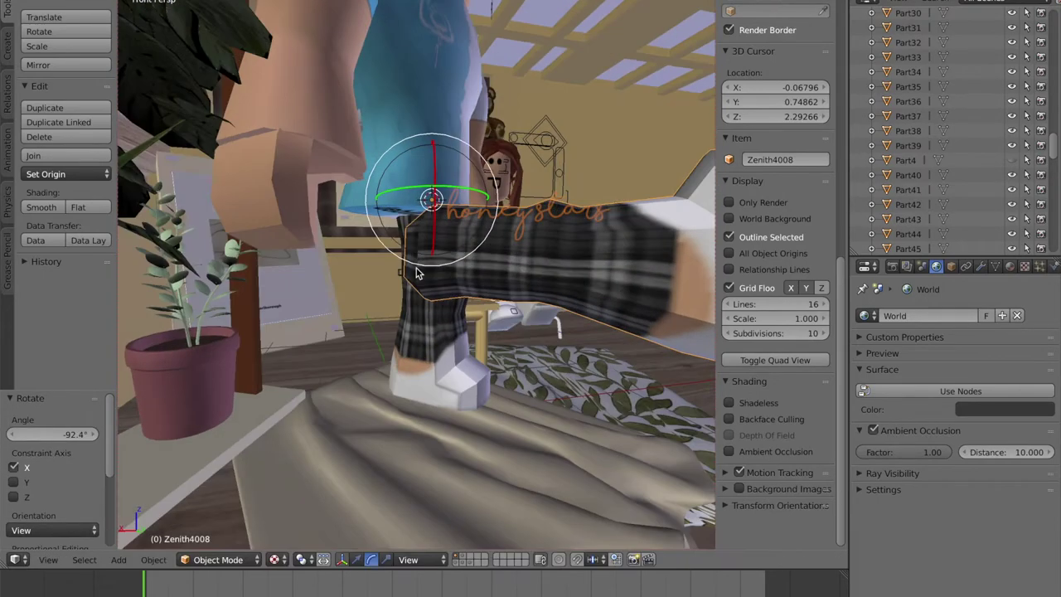
Fine-tune the raised blue-side leg's angle, finishing with a -9.12° rotation about the view's Y axis.
{"action": "left_click_drag", "start_coordinate": [431, 147], "coordinate": [436, 79]}
{"action": "left_click_drag", "start_coordinate": [484, 131], "coordinate": [426, 130]}
{"action": "key", "text": "shift+f"}
{"action": "key", "text": "d"}
{"action": "left_click", "coordinate": [399, 248]}
{"action": "key", "text": "shift+f"}
{"action": "key", "text": "s"}
{"action": "key", "text": "a"}
{"action": "left_click", "coordinate": [362, 270]}
{"action": "left_click_drag", "start_coordinate": [325, 261], "coordinate": [360, 261]}
Set the origin of the second character's white-side leg to a 3D cursor placed at its hip.
{"action": "key", "text": "shift+f"}
{"action": "key", "text": "d"}
{"action": "left_click", "coordinate": [416, 534]}
{"action": "key", "text": "w"}
{"action": "left_click", "coordinate": [416, 272]}
{"action": "right_click", "coordinate": [417, 270]}
{"action": "left_click", "coordinate": [82, 175]}
{"action": "left_click", "coordinate": [415, 144]}
{"action": "left_click", "coordinate": [78, 177]}
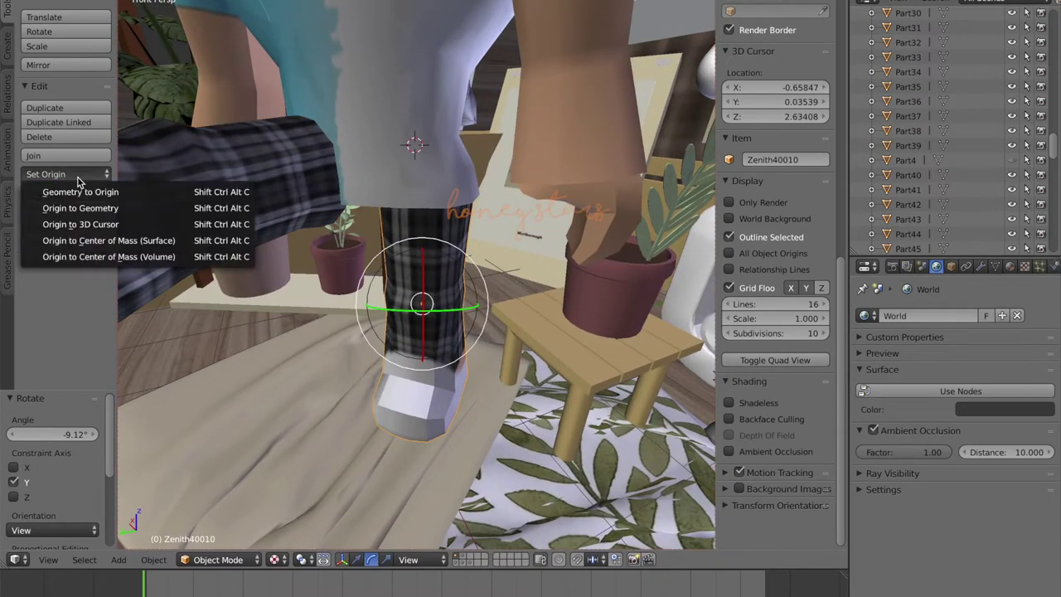
{"action": "left_click", "coordinate": [81, 225]}
Rotate the second character's white-side leg forward into a sitting position like the other leg.
{"action": "key", "text": "shift+f"}
{"action": "key", "text": "s"}
{"action": "left_click", "coordinate": [416, 272]}
{"action": "left_click_drag", "start_coordinate": [420, 209], "coordinate": [421, 195]}
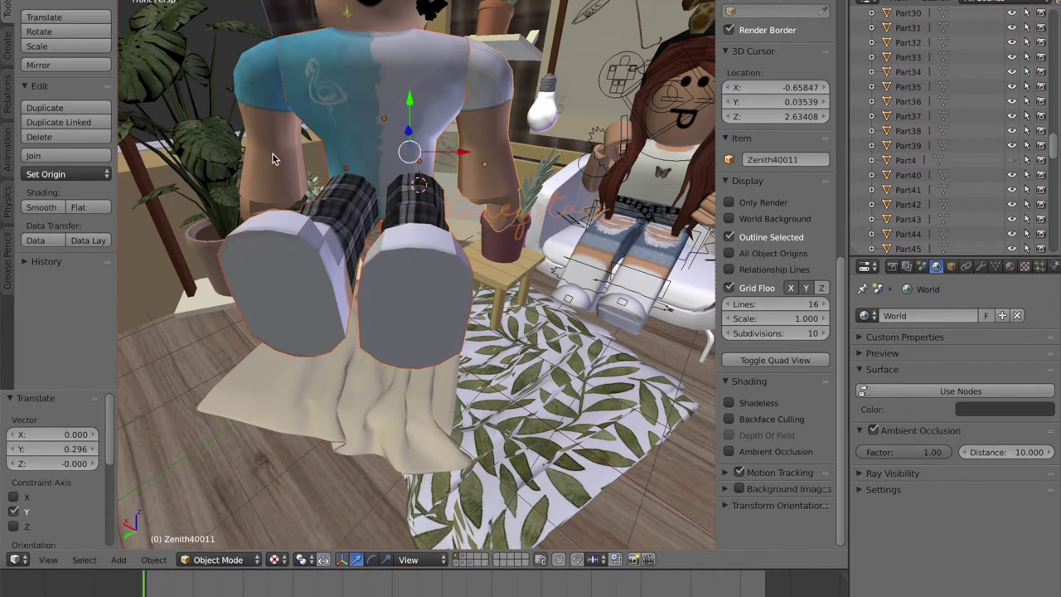
Lower the seated second character onto the beige blanket, finishing with a -0.157 shift along the view's Y axis.
{"action": "key", "text": "shift+f"}
{"action": "key", "text": "a"}
{"action": "left_click", "coordinate": [416, 272]}
{"action": "left_click_drag", "start_coordinate": [469, 134], "coordinate": [467, 309]}
{"action": "key", "text": "shift+f"}
{"action": "key", "text": "s"}
{"action": "key", "text": "w"}
{"action": "key", "text": "a"}
{"action": "left_click", "coordinate": [416, 272]}
{"action": "left_click_drag", "start_coordinate": [376, 222], "coordinate": [376, 181]}
Shift the second character's blue-side leg -0.389 along the view's X axis.
{"action": "right_click", "coordinate": [429, 348]}
{"action": "key", "text": "shift+f"}
{"action": "key", "text": "w"}
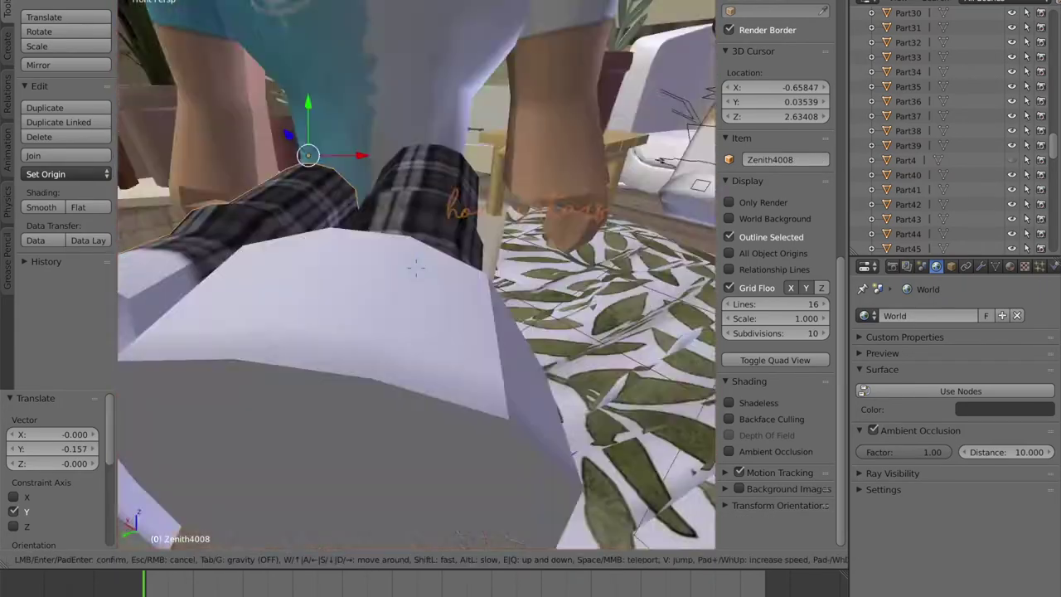
{"action": "key", "text": "a"}
{"action": "left_click", "coordinate": [416, 272]}
{"action": "left_click_drag", "start_coordinate": [370, 221], "coordinate": [316, 224]}
{"action": "key", "text": "shift+d"}
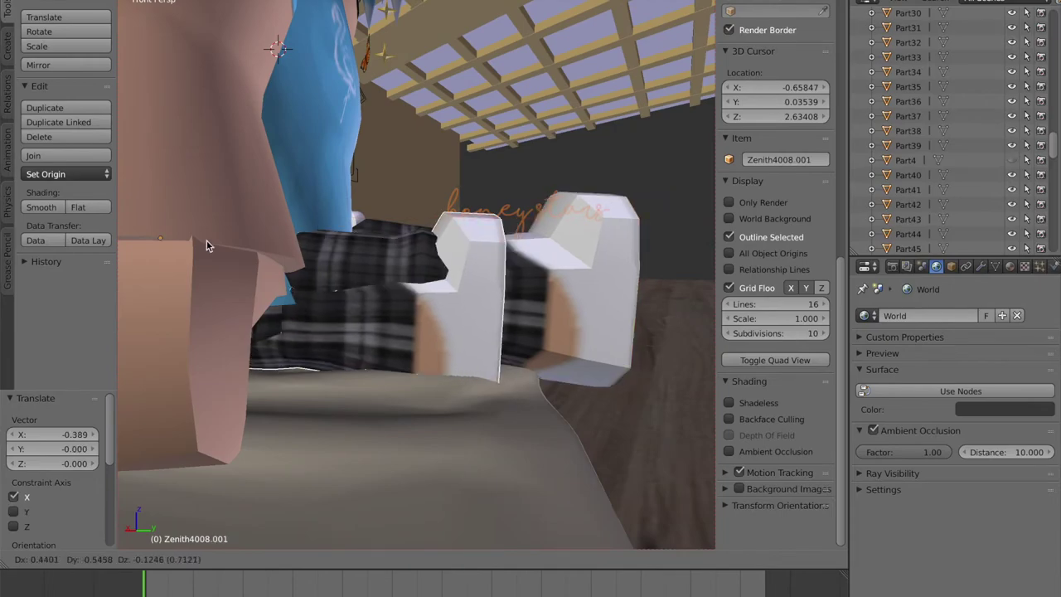
{"action": "left_click", "coordinate": [208, 240]}
{"action": "key", "text": "ctrl+z"}
Refine the blue-side leg's position at the hip, finishing with a -0.034 shift along the view's Z axis.
{"action": "key", "text": "shift+f"}
{"action": "key", "text": "w"}
{"action": "left_click", "coordinate": [416, 272]}
{"action": "left_click_drag", "start_coordinate": [255, 210], "coordinate": [207, 207]}
{"action": "left_click_drag", "start_coordinate": [154, 198], "coordinate": [647, 189]}
Select the small wooden table's top planks together with the potted plant and join them.
{"action": "key", "text": "shift+f"}
{"action": "key", "text": "s"}
{"action": "key", "text": "e"}
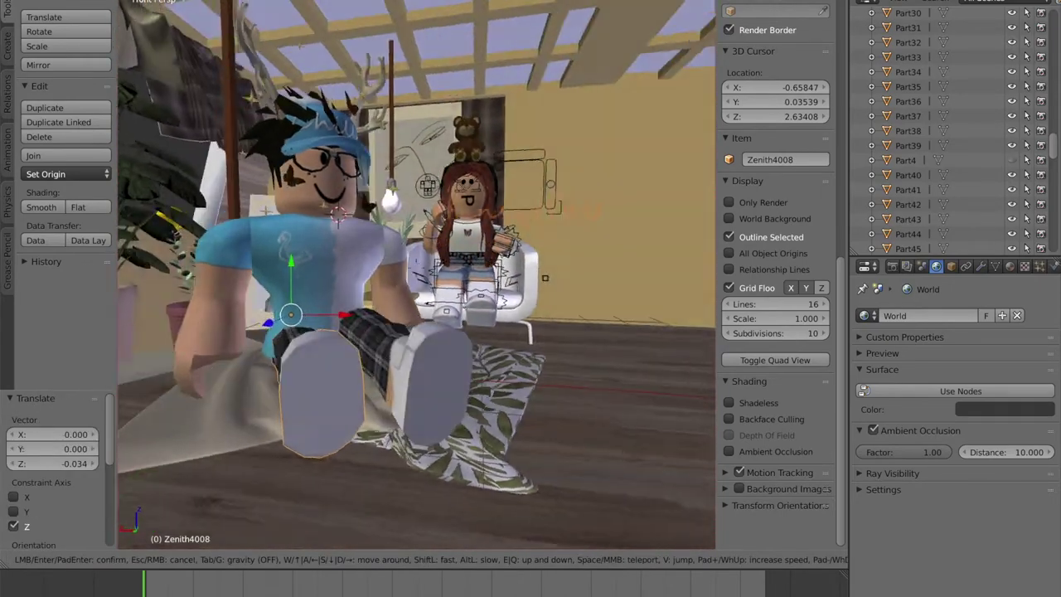
{"action": "key", "text": "w"}
{"action": "key", "text": "d"}
{"action": "key", "text": "w"}
{"action": "left_click", "coordinate": [417, 272]}
{"action": "right_click", "coordinate": [366, 276]}
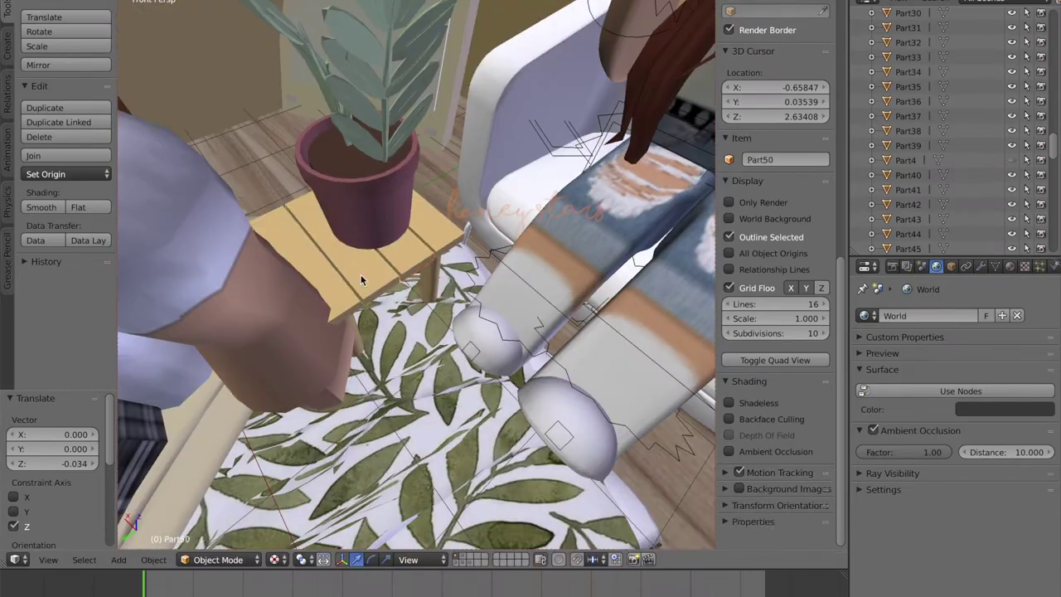
{"action": "left_click", "coordinate": [348, 205]}
{"action": "right_click", "coordinate": [347, 204]}
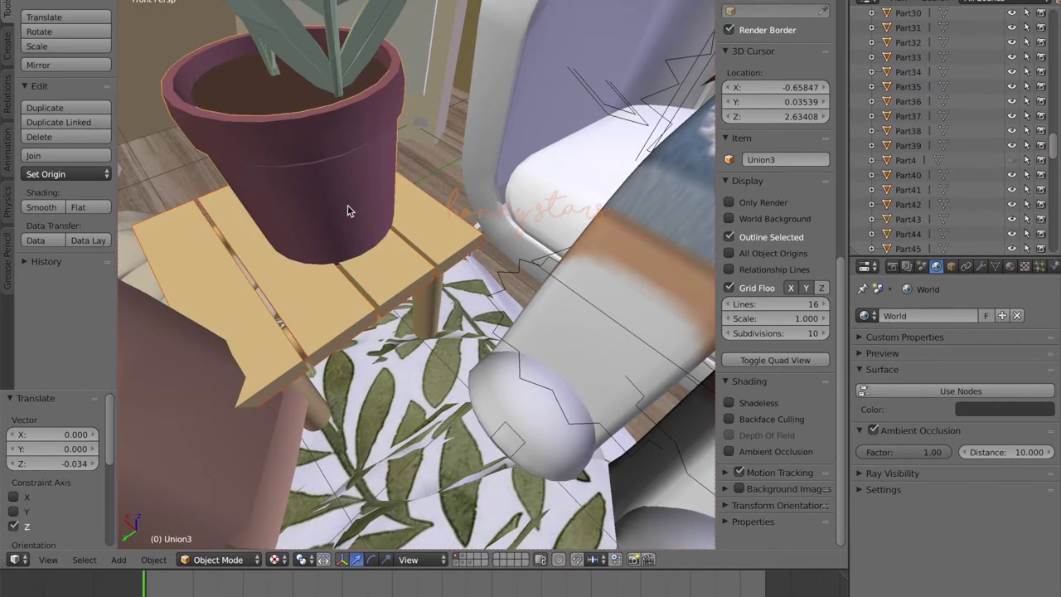
{"action": "left_click", "coordinate": [68, 155]}
Add the small table's legs and cross rails to the selection and join them with the tabletop and plant.
{"action": "key", "text": "shift+f"}
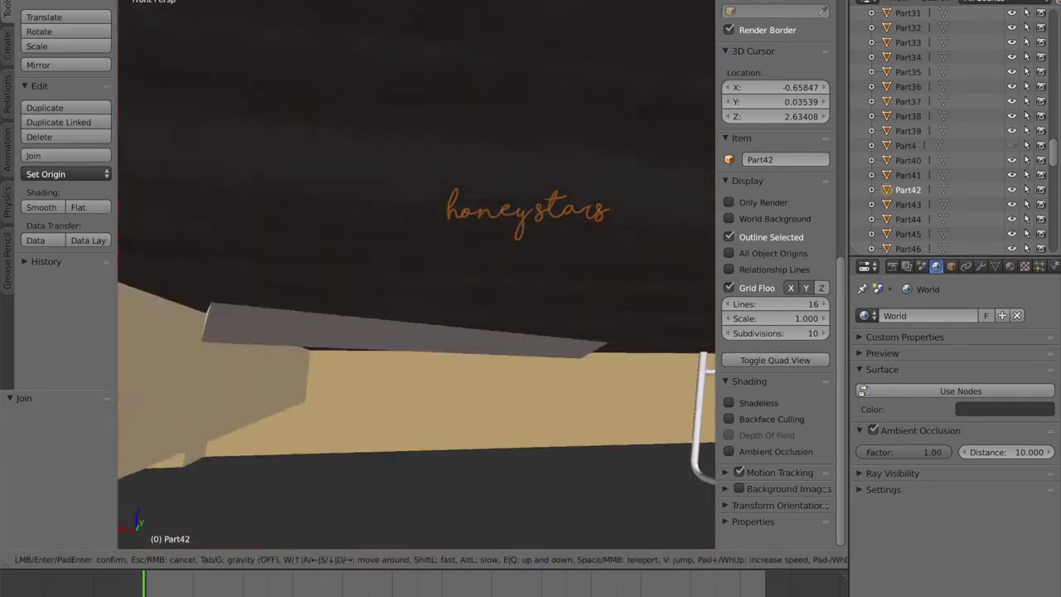
{"action": "left_click", "coordinate": [518, 282]}
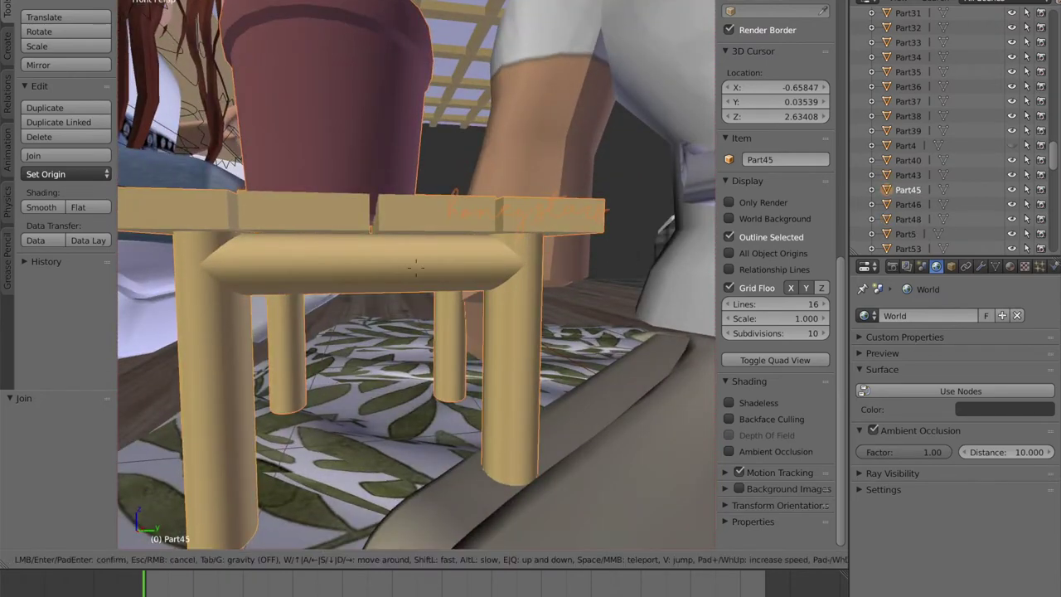
{"action": "key", "text": "shift+f"}
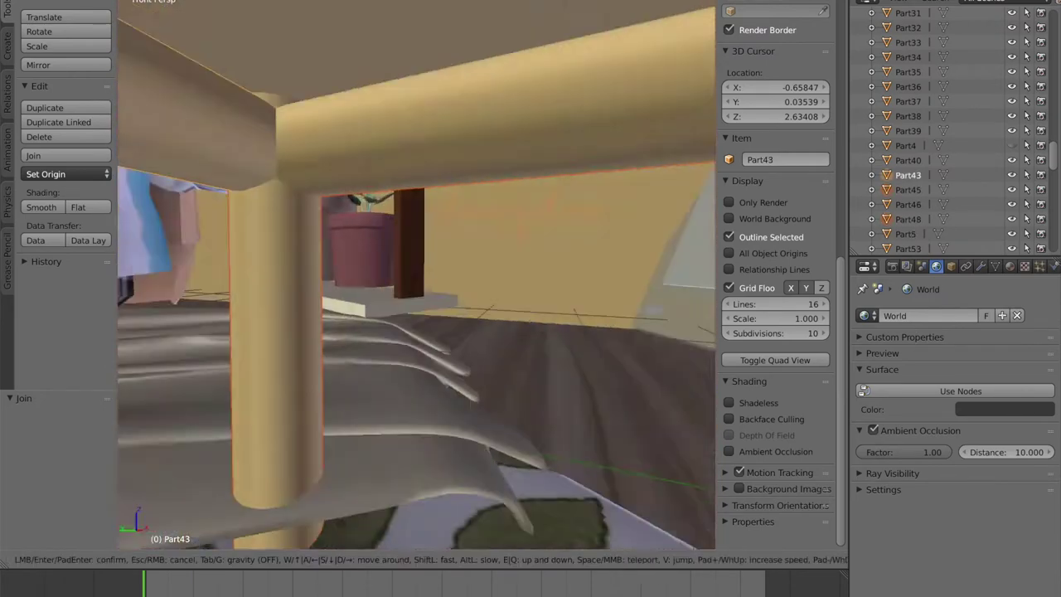
{"action": "left_click", "coordinate": [428, 269]}
{"action": "right_click", "coordinate": [428, 268]}
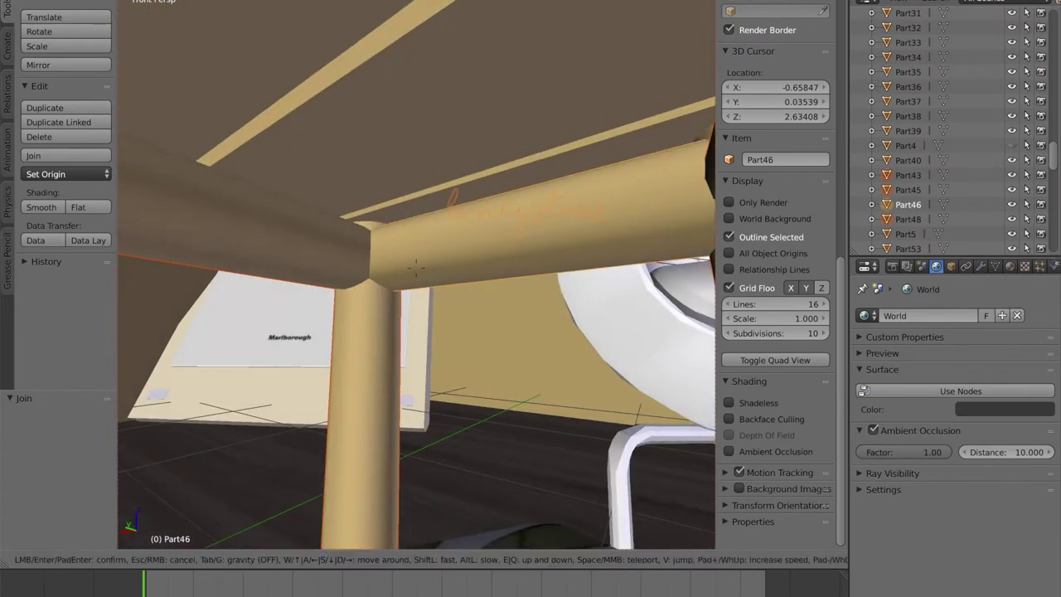
{"action": "key", "text": "shift+f"}
{"action": "key", "text": "s"}
{"action": "left_click", "coordinate": [416, 269]}
{"action": "left_click", "coordinate": [70, 155]}
Set the joined plant table's origin to its geometry and move it along X and Y to the armchair's other side.
{"action": "left_click", "coordinate": [102, 175]}
{"action": "left_click", "coordinate": [98, 207]}
{"action": "left_click", "coordinate": [426, 178]}
{"action": "left_click_drag", "start_coordinate": [439, 179], "coordinate": [502, 195]}
{"action": "key", "text": "shift+f"}
{"action": "key", "text": "s"}
{"action": "left_click", "coordinate": [416, 269]}
{"action": "left_click", "coordinate": [436, 559]}
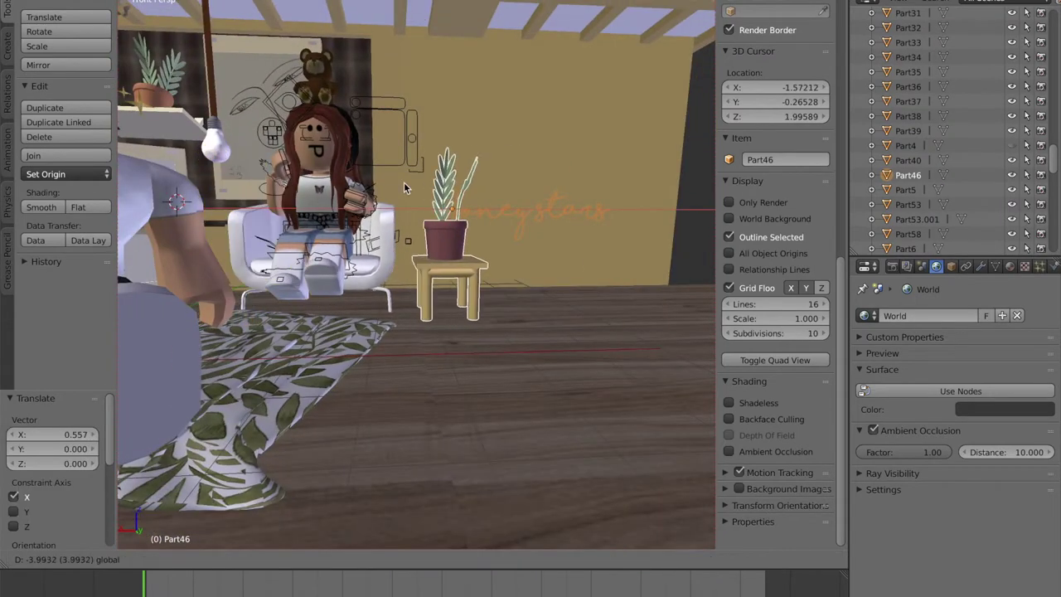
{"action": "left_click_drag", "start_coordinate": [408, 187], "coordinate": [367, 187]}
Select the second character's body parts and set their origins to geometry.
{"action": "key", "text": "shift+f"}
{"action": "key", "text": "w"}
{"action": "left_click", "coordinate": [406, 243]}
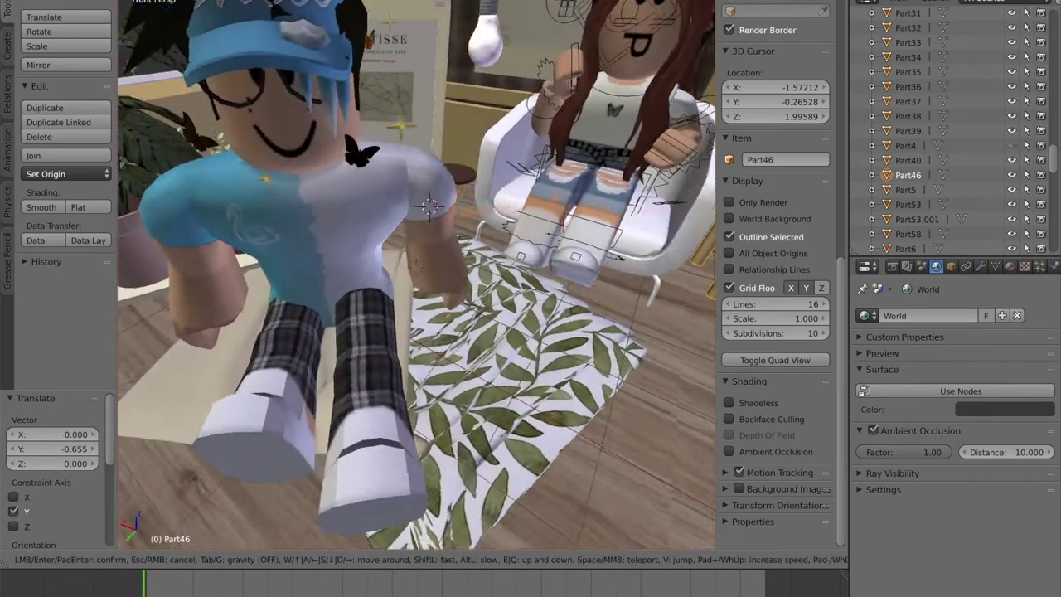
{"action": "left_click", "coordinate": [416, 314]}
{"action": "left_click", "coordinate": [444, 274]}
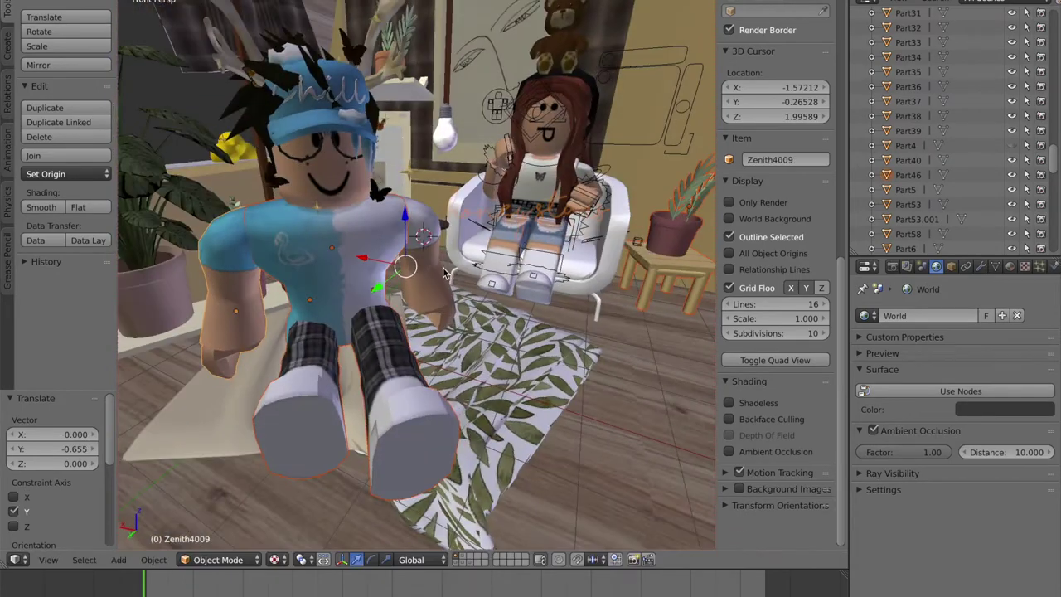
{"action": "left_click", "coordinate": [408, 268]}
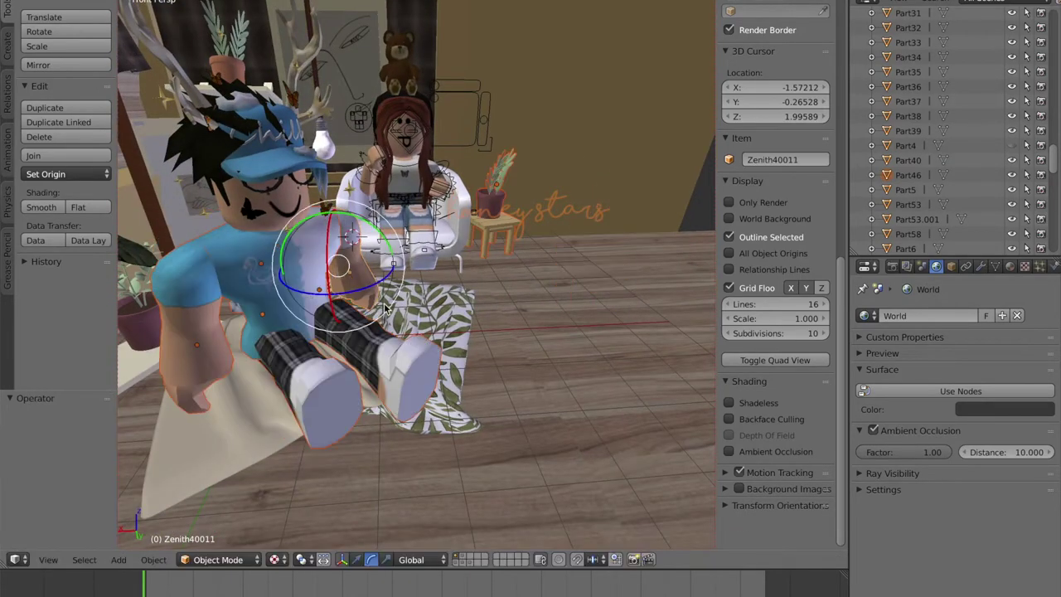
{"action": "left_click", "coordinate": [45, 174]}
{"action": "left_click", "coordinate": [75, 209]}
{"action": "right_click", "coordinate": [317, 329]}
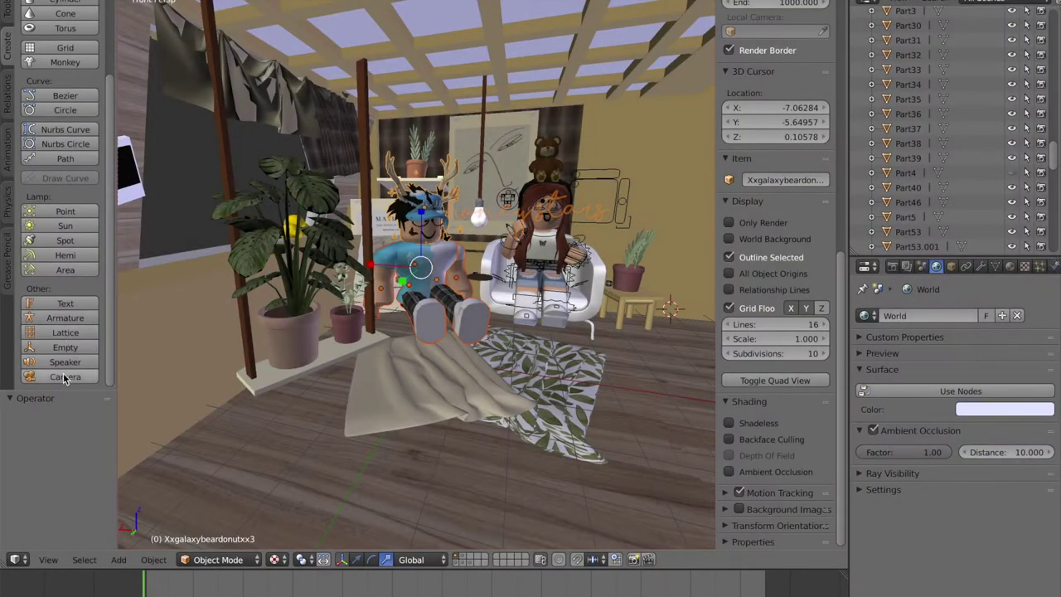
Add a camera to the scene and switch to its view.
{"action": "left_click", "coordinate": [65, 377]}
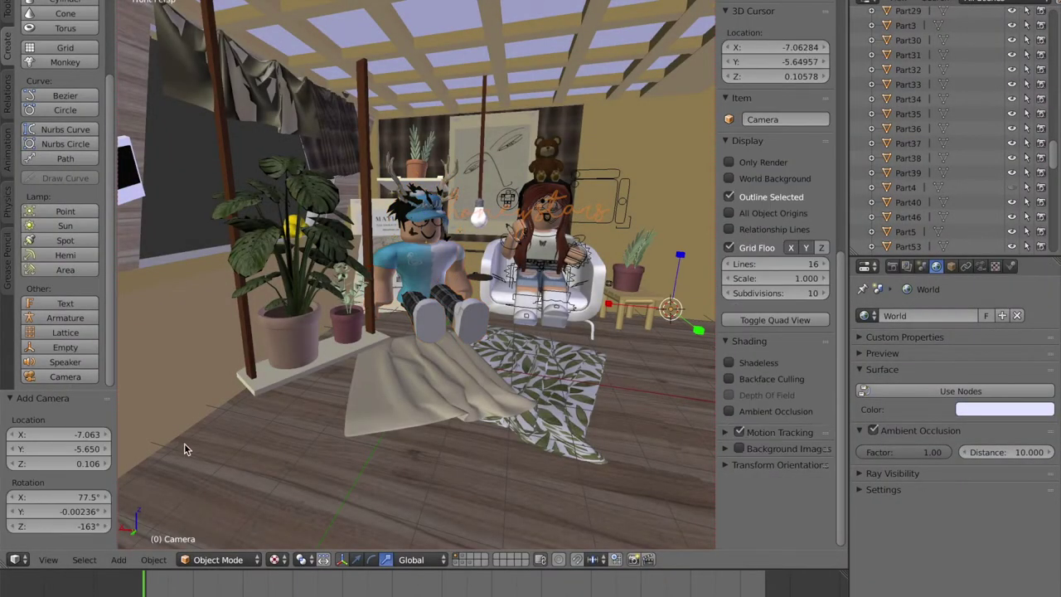
{"action": "left_click", "coordinate": [48, 560]}
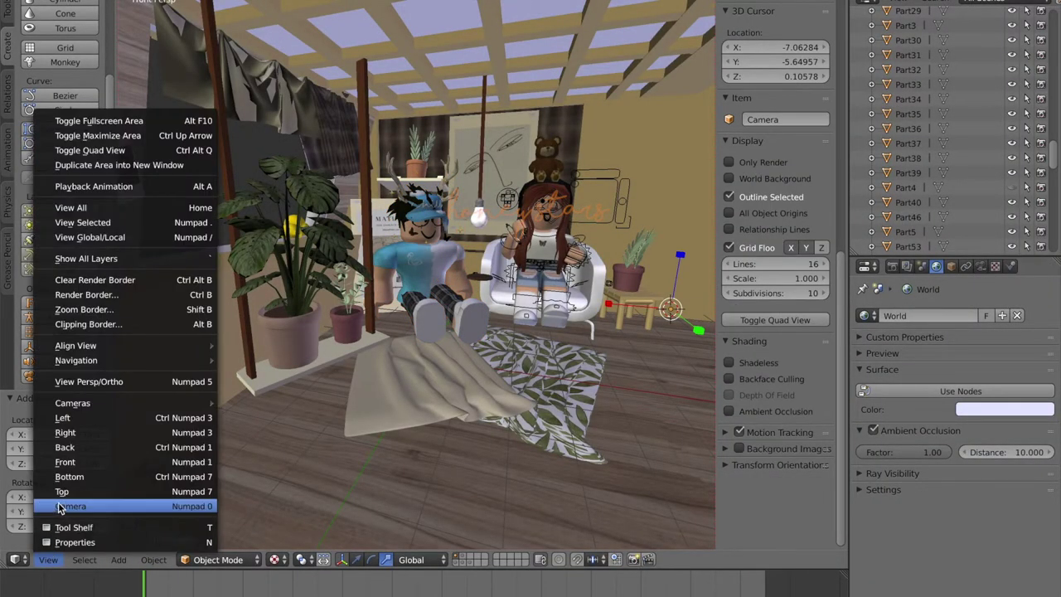
{"action": "left_click", "coordinate": [50, 505]}
Fly the camera back until both characters, the plants and the side table are framed, and leave the camera view.
{"action": "key", "text": "shift+f"}
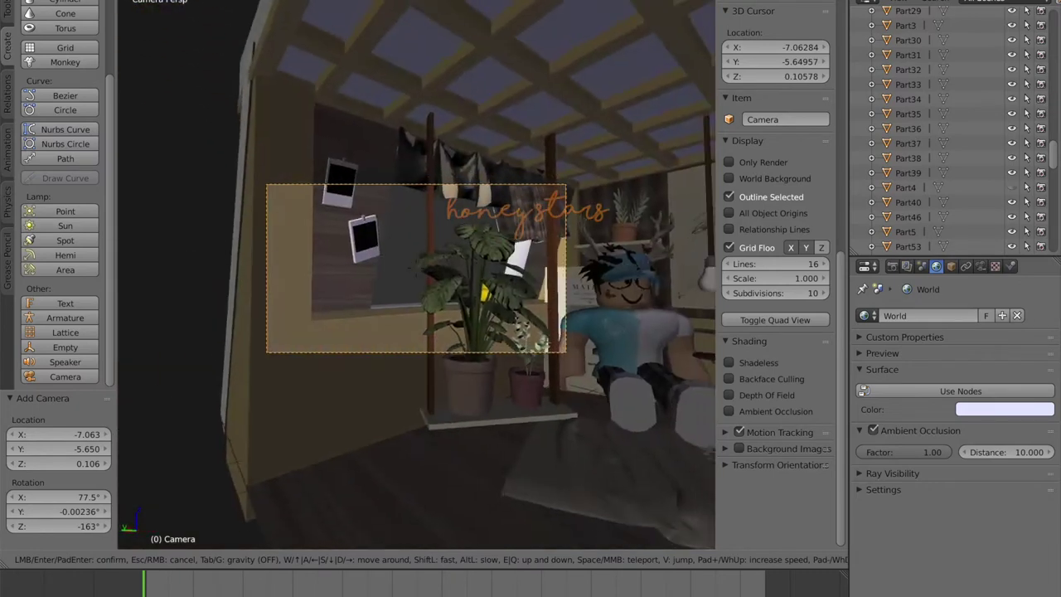
{"action": "key", "text": "s"}
{"action": "key", "text": "w"}
{"action": "key", "text": "s"}
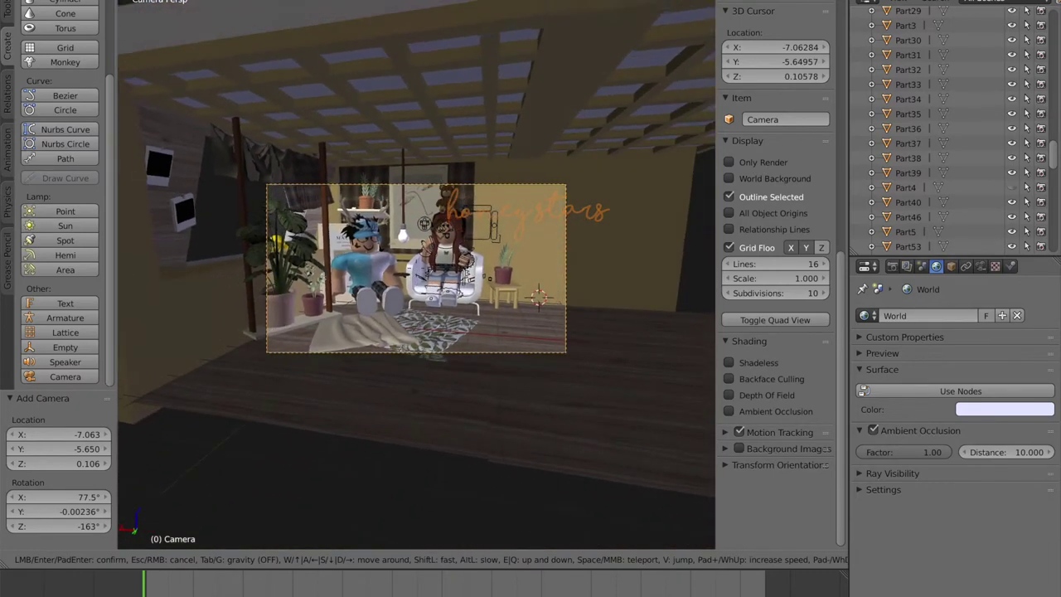
{"action": "left_click", "coordinate": [417, 263]}
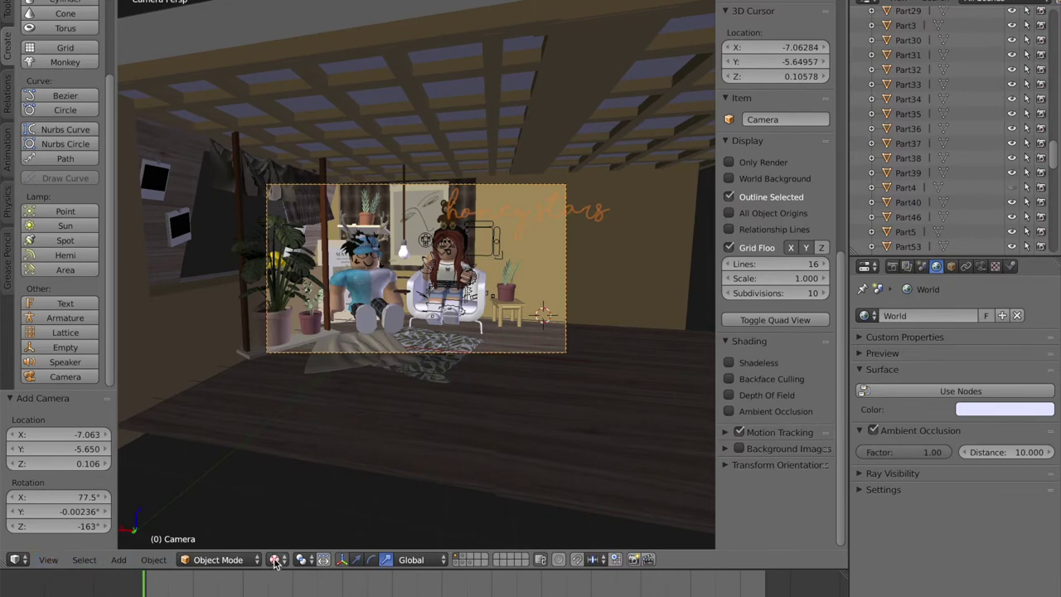
{"action": "left_click", "coordinate": [54, 565]}
{"action": "left_click", "coordinate": [58, 506]}
Try deleting the brown round disc between the second character and the armchair.
{"action": "key", "text": "shift+f"}
{"action": "key", "text": "w"}
{"action": "key", "text": "e"}
{"action": "key", "text": "w"}
{"action": "key", "text": "w"}
{"action": "left_click", "coordinate": [357, 293]}
{"action": "right_click", "coordinate": [357, 293]}
{"action": "key", "text": "x"}
{"action": "left_click", "coordinate": [357, 293]}
Undo the deletion of the brown round disc.
{"action": "key", "text": "shift+f"}
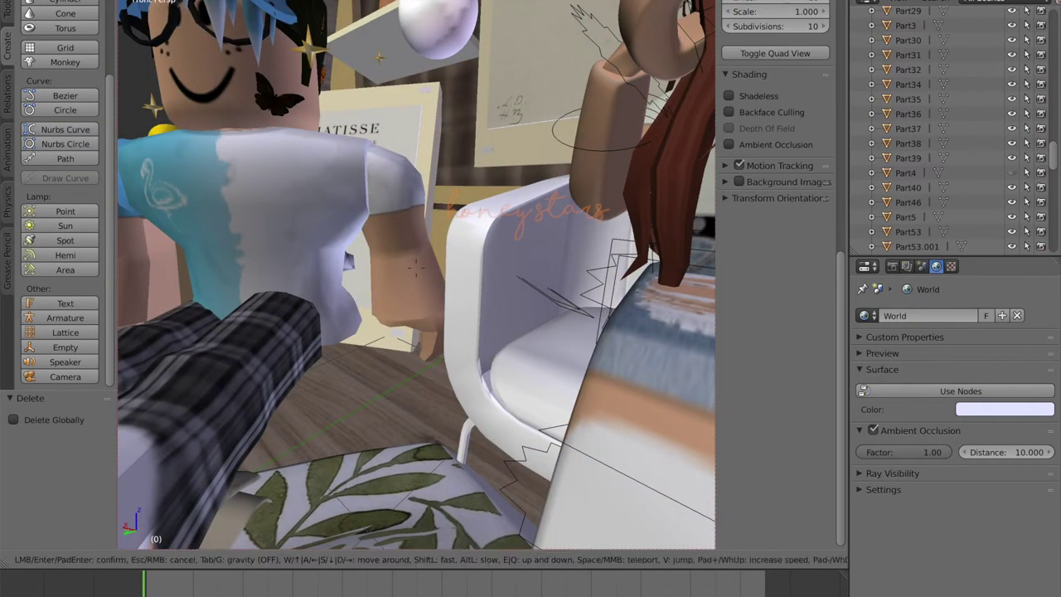
{"action": "key", "text": "s"}
{"action": "key", "text": "w"}
{"action": "key", "text": "s"}
{"action": "key", "text": "a"}
{"action": "key", "text": "s"}
{"action": "left_click", "coordinate": [371, 289]}
{"action": "key", "text": "ctrl+z"}
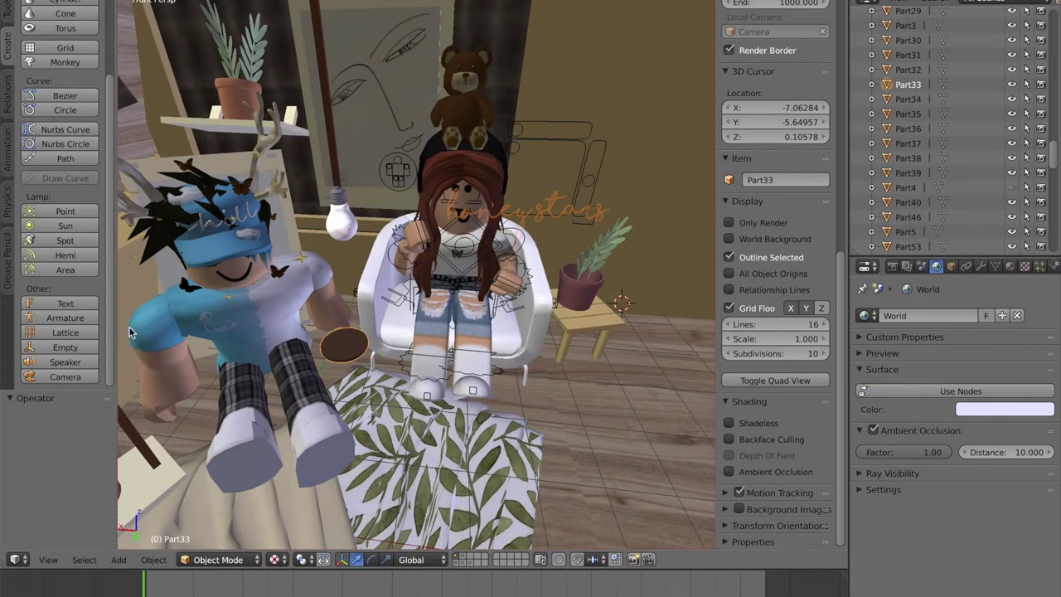
Set the brown disc's origin to its geometry.
{"action": "left_click", "coordinate": [8, 15]}
{"action": "left_click", "coordinate": [51, 174]}
{"action": "left_click", "coordinate": [51, 210]}
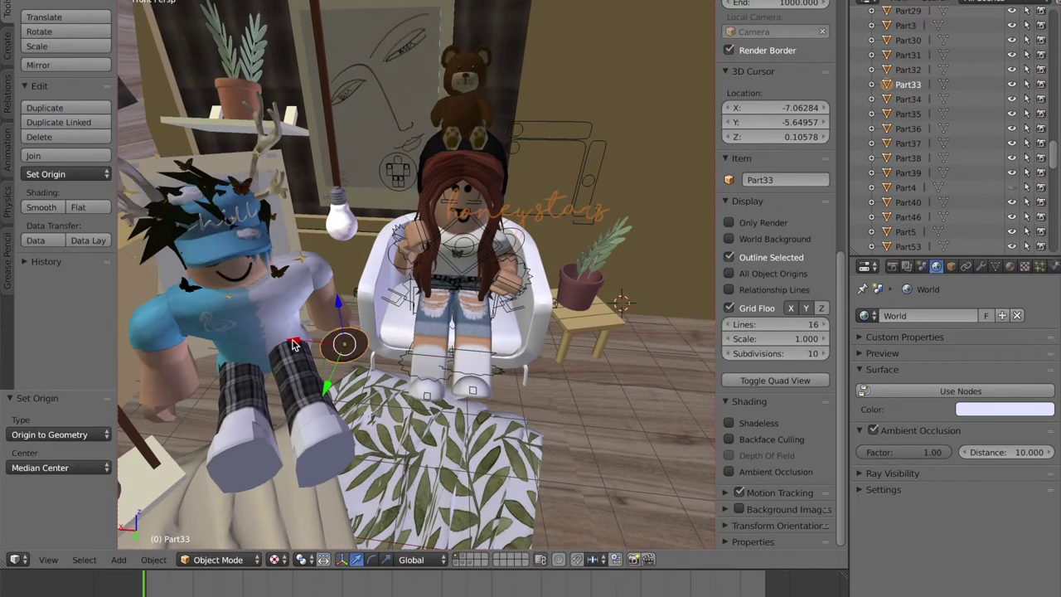
Move the brown disc -3.837 along X toward the plant table, adjust it along Y, and shift it another -0.368 along X.
{"action": "left_click_drag", "start_coordinate": [556, 344], "coordinate": [555, 344]}
{"action": "key", "text": "shift+f"}
{"action": "key", "text": "d"}
{"action": "left_click", "coordinate": [421, 307]}
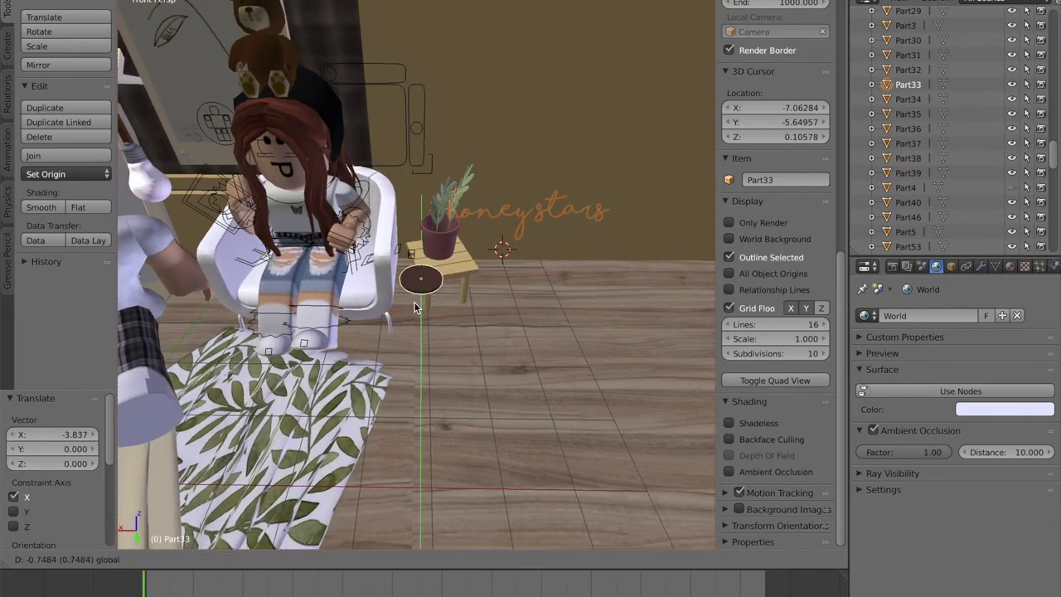
{"action": "left_click", "coordinate": [412, 265]}
{"action": "key", "text": "g"}
{"action": "key", "text": "x"}
{"action": "left_click", "coordinate": [383, 230]}
Set the origins of the beige blanket and leaf-patterned rug to their geometry and shift both -0.427 along the view's Z axis.
{"action": "middle_click_drag", "start_coordinate": [383, 230], "coordinate": [426, 354]}
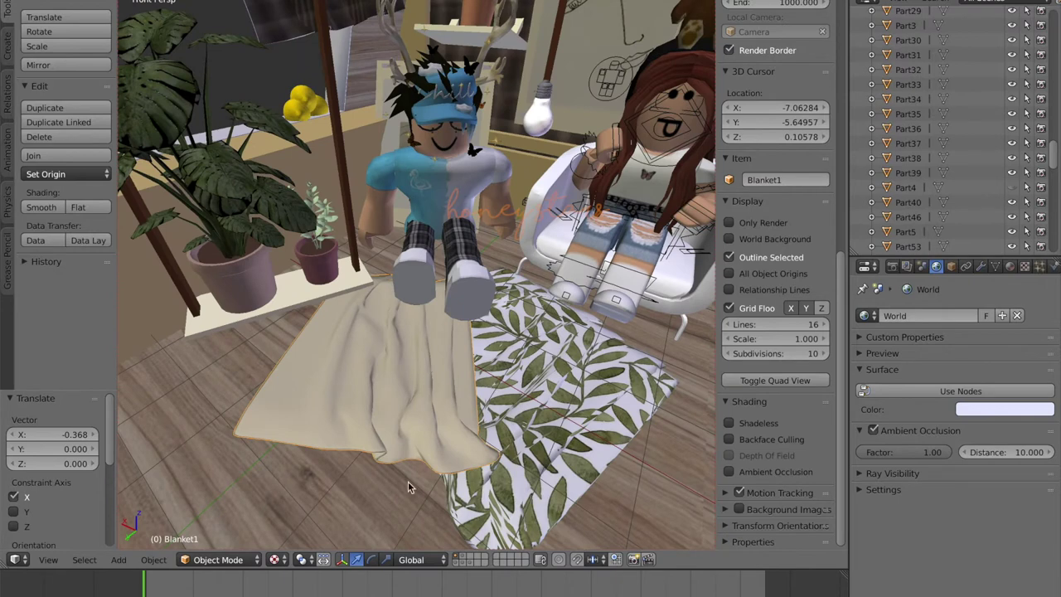
{"action": "left_click", "coordinate": [46, 174]}
{"action": "left_click", "coordinate": [79, 208]}
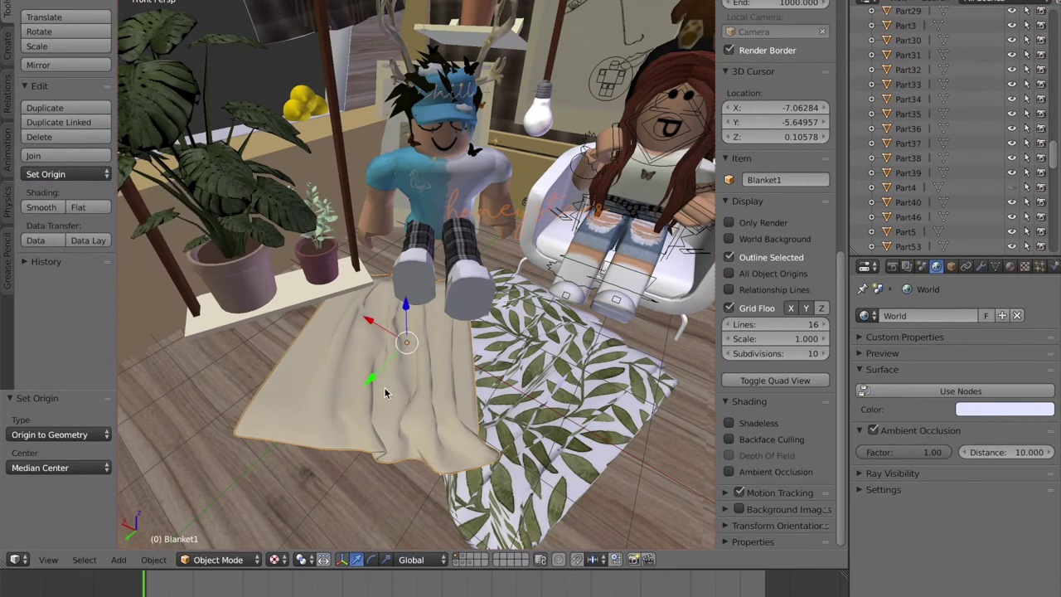
{"action": "left_click", "coordinate": [97, 176]}
{"action": "left_click", "coordinate": [94, 209]}
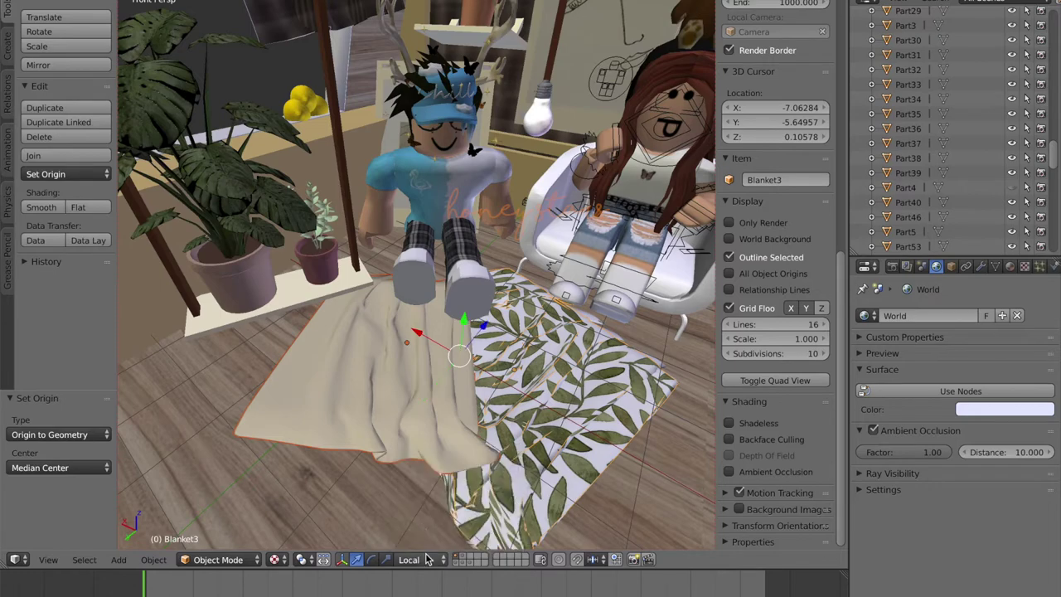
{"action": "left_click_drag", "start_coordinate": [463, 358], "coordinate": [464, 358]}
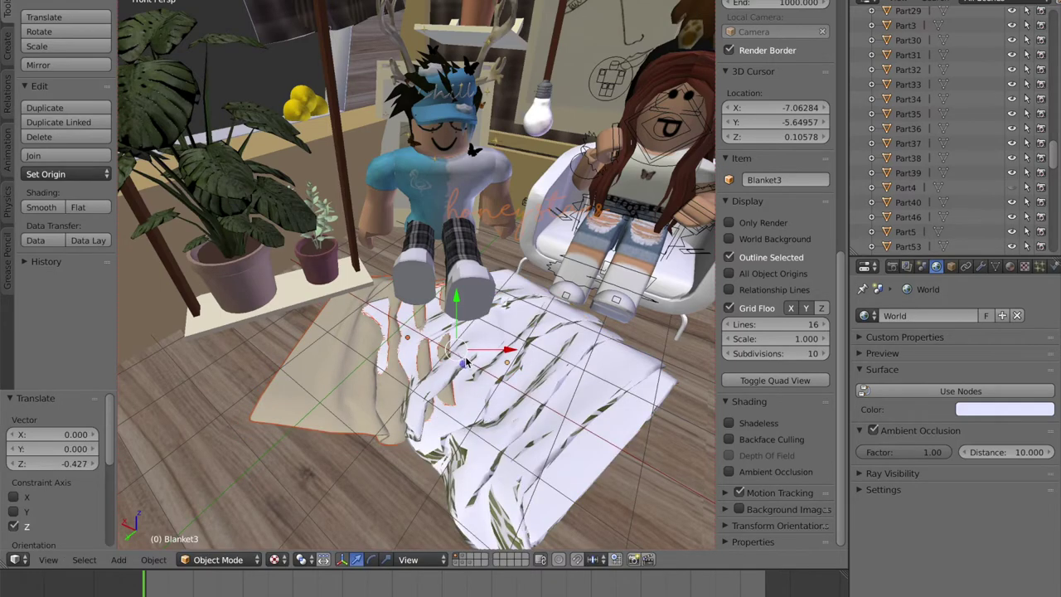
Undo the blankets' last shift and set the transform orientation to Global.
{"action": "key", "text": "ctrl+z"}
{"action": "key", "text": "shift+f"}
{"action": "key", "text": "w"}
{"action": "left_click", "coordinate": [417, 274]}
{"action": "left_click", "coordinate": [406, 560]}
{"action": "left_click", "coordinate": [411, 543]}
{"action": "left_click_drag", "start_coordinate": [376, 424], "coordinate": [442, 345]}
{"action": "key", "text": "ctrl+z"}
Add the remaining leaf-patterned rug pieces to the blanket selection and try setting their origins to geometry and shifting them.
{"action": "key", "text": "shift+f"}
{"action": "key", "text": "w"}
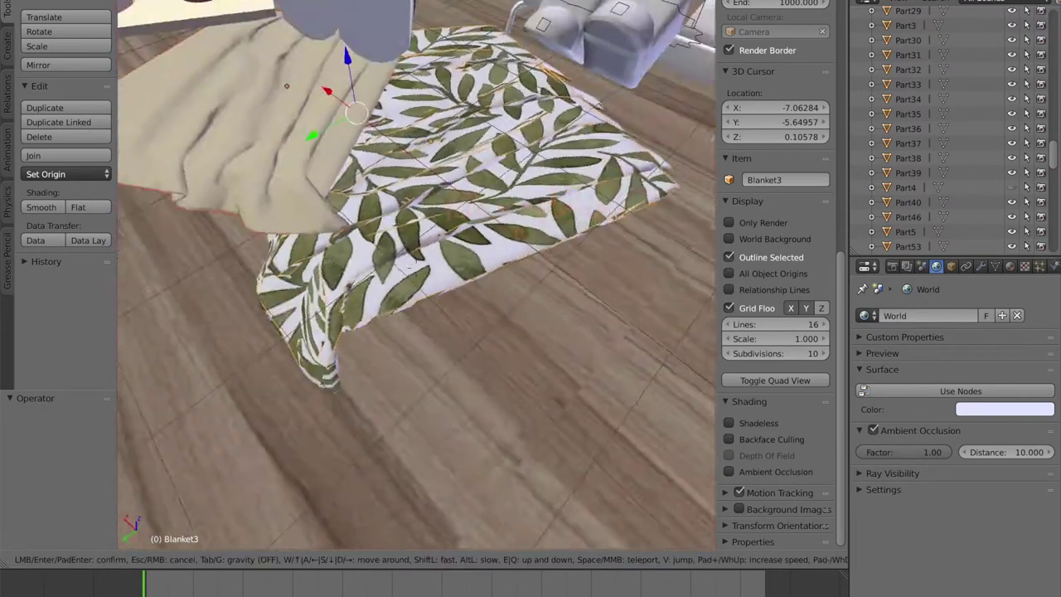
{"action": "left_click", "coordinate": [384, 304]}
{"action": "right_click", "coordinate": [293, 415], "text": "shift"}
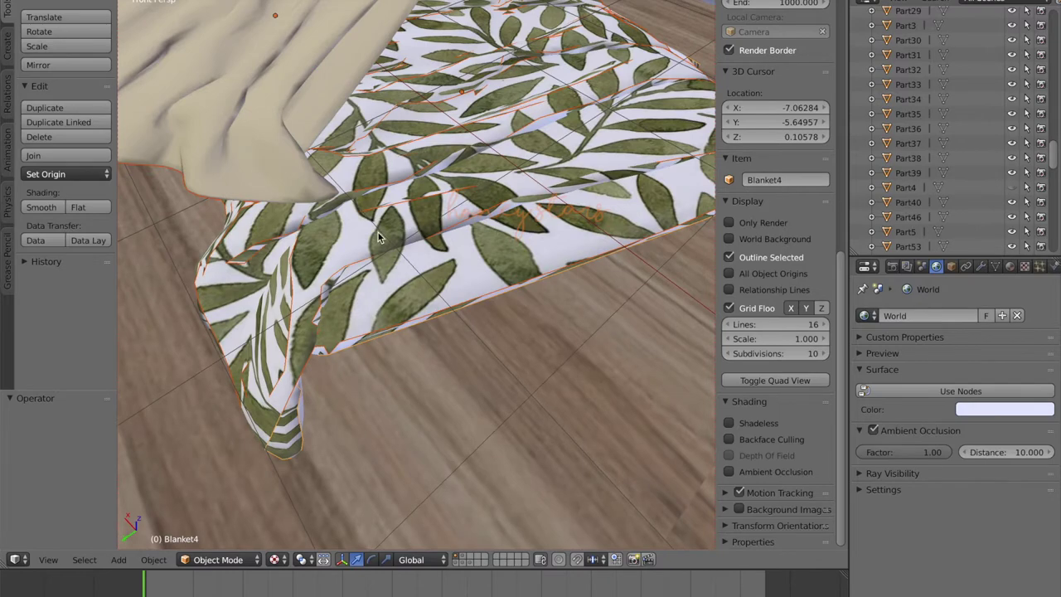
{"action": "key", "text": "shift+f"}
{"action": "left_click", "coordinate": [416, 275]}
{"action": "left_click", "coordinate": [88, 175]}
{"action": "left_click", "coordinate": [104, 208]}
{"action": "left_click_drag", "start_coordinate": [349, 293], "coordinate": [408, 250]}
{"action": "key", "text": "ctrl+z"}
{"action": "key", "text": "shift+f"}
{"action": "left_click", "coordinate": [417, 270]}
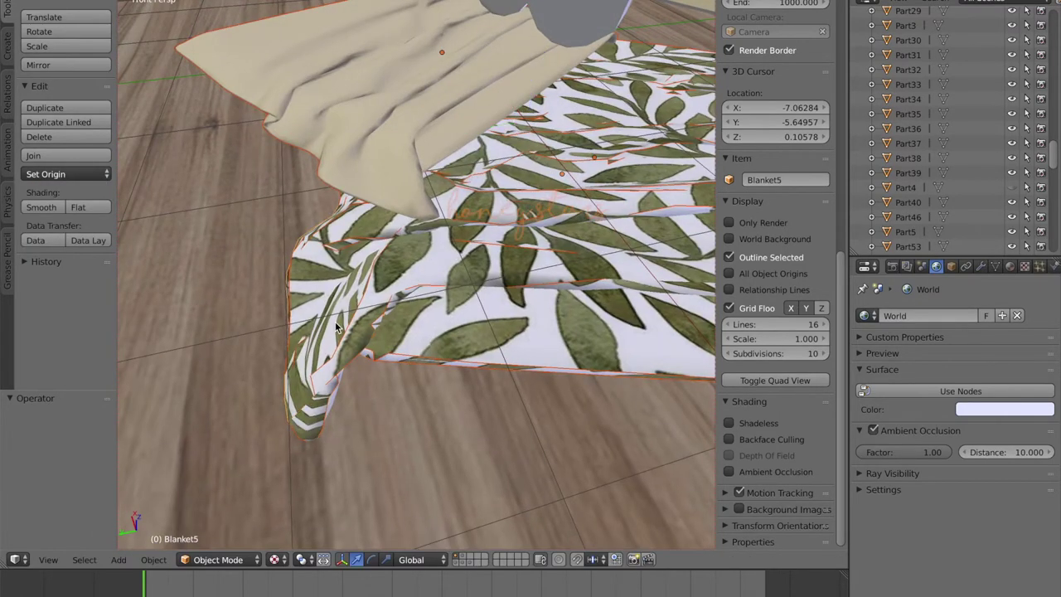
Set the origins of the beige blanket and leaf-patterned rug pieces to geometry and adjust their position along a global axis.
{"action": "scroll", "coordinate": [336, 329], "scroll_direction": "down", "scroll_amount": 5}
{"action": "left_click", "coordinate": [66, 173]}
{"action": "left_click", "coordinate": [66, 206]}
{"action": "key", "text": "g"}
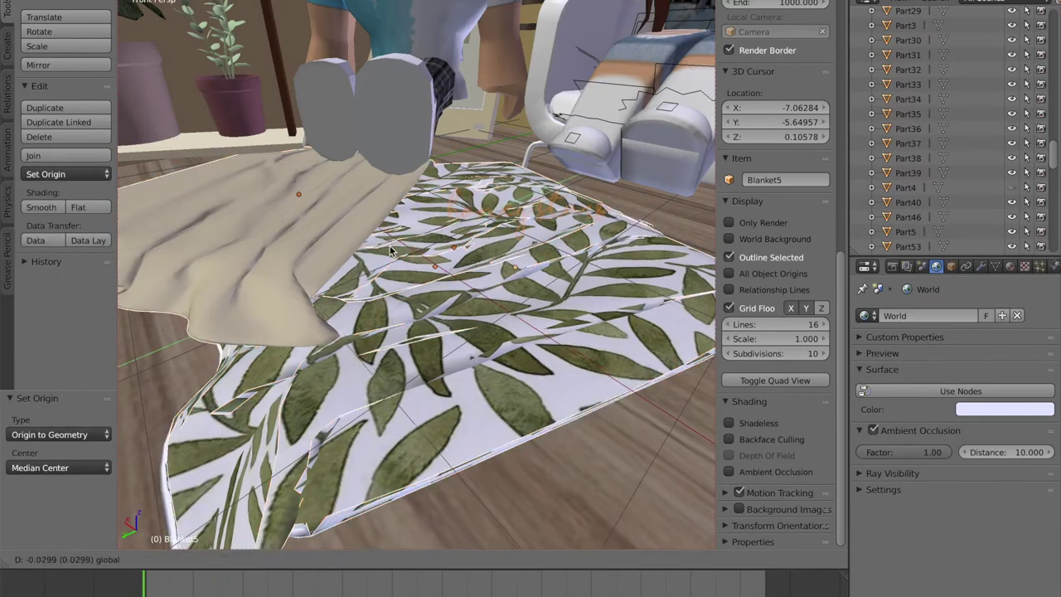
{"action": "right_click", "coordinate": [445, 214]}
{"action": "key", "text": "shift+f"}
{"action": "key", "text": "s"}
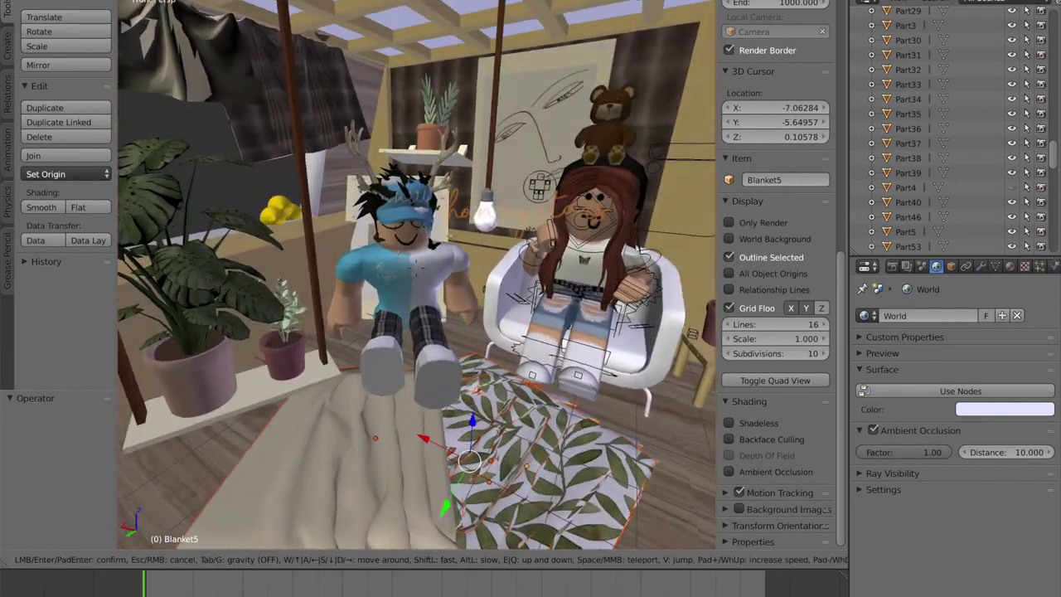
{"action": "left_click", "coordinate": [407, 216]}
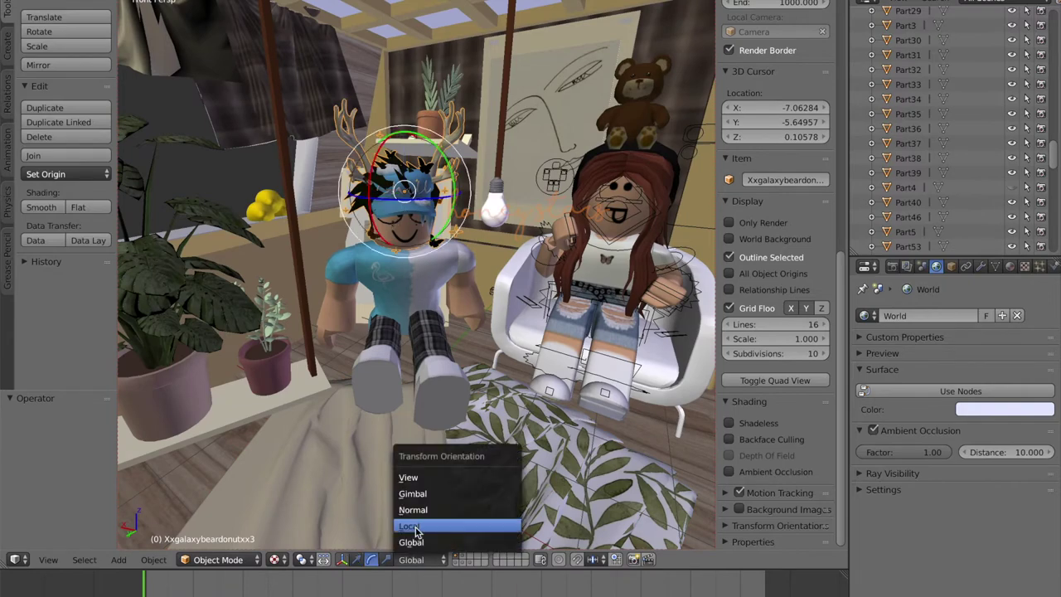
Using Local orientation, rotate the boy character's head -12.1° about X and move it 0.097 along Y.
{"action": "left_click_drag", "start_coordinate": [416, 217], "coordinate": [427, 208]}
{"action": "left_click_drag", "start_coordinate": [417, 217], "coordinate": [409, 220]}
{"action": "key", "text": "shift+f"}
{"action": "key", "text": "w"}
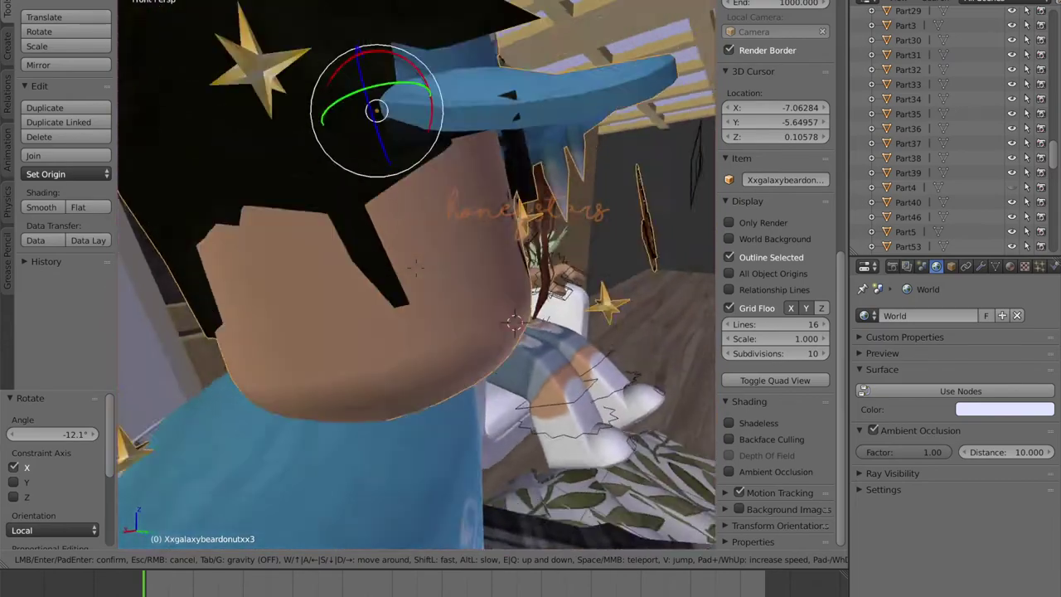
{"action": "left_click", "coordinate": [417, 276]}
{"action": "left_click_drag", "start_coordinate": [401, 247], "coordinate": [362, 259]}
{"action": "left_click_drag", "start_coordinate": [391, 184], "coordinate": [387, 170]}
Fine-tune the boy's head position on his neck, shifting it -0.008 along local Y.
{"action": "key", "text": "shift+f"}
{"action": "key", "text": "d"}
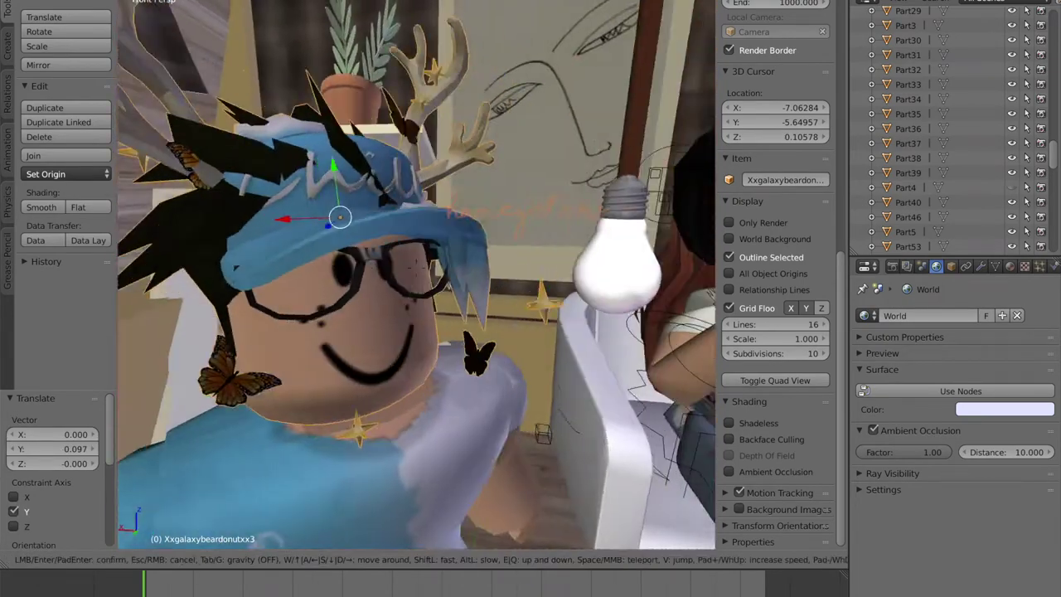
{"action": "key", "text": "s"}
{"action": "key", "text": "w"}
{"action": "key", "text": "d"}
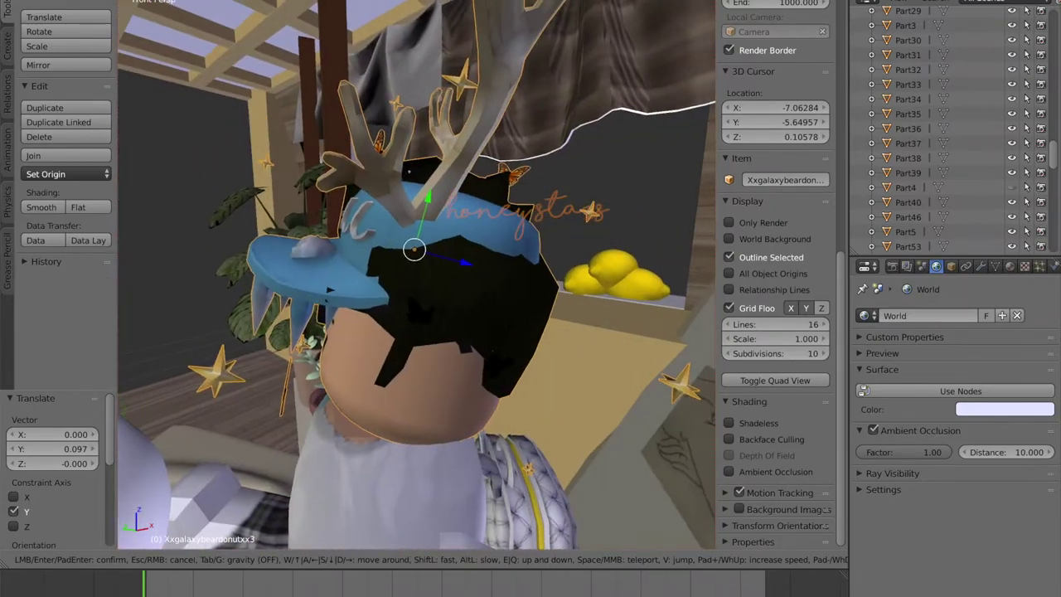
{"action": "left_click", "coordinate": [417, 275]}
{"action": "left_click_drag", "start_coordinate": [439, 251], "coordinate": [406, 257]}
{"action": "left_click_drag", "start_coordinate": [373, 190], "coordinate": [370, 192]}
Rotate the boy's head another -7.56° about its local X axis.
{"action": "key", "text": "shift+f"}
{"action": "key", "text": "a"}
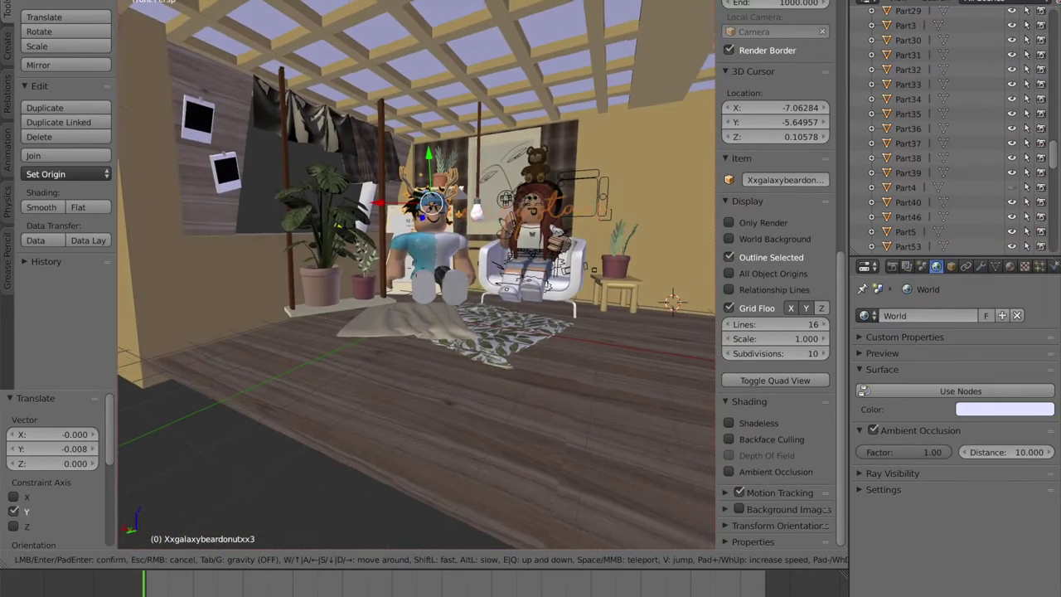
{"action": "key", "text": "Return"}
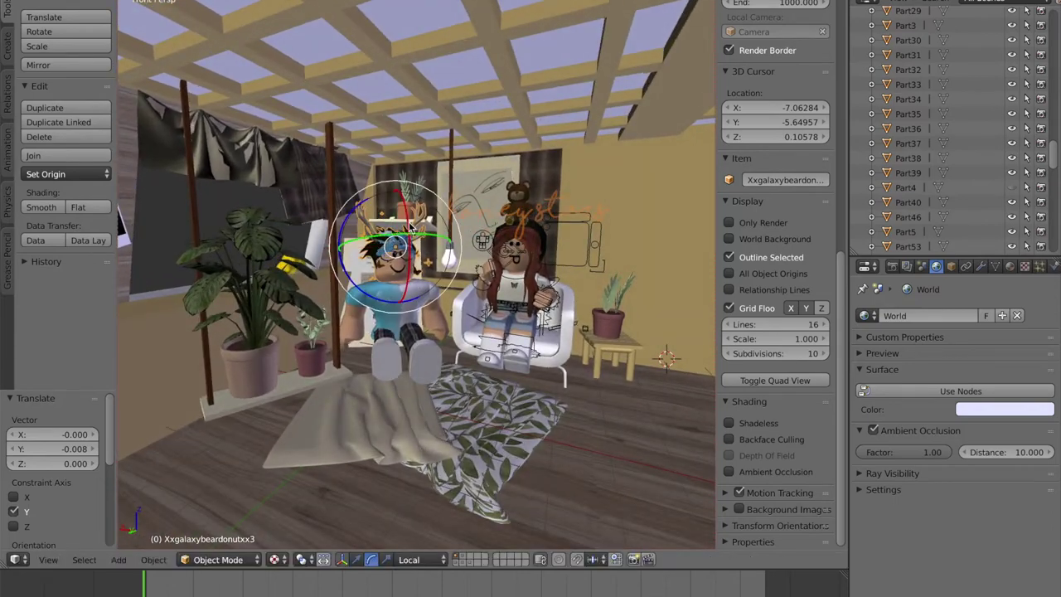
{"action": "left_click_drag", "start_coordinate": [410, 235], "coordinate": [408, 209]}
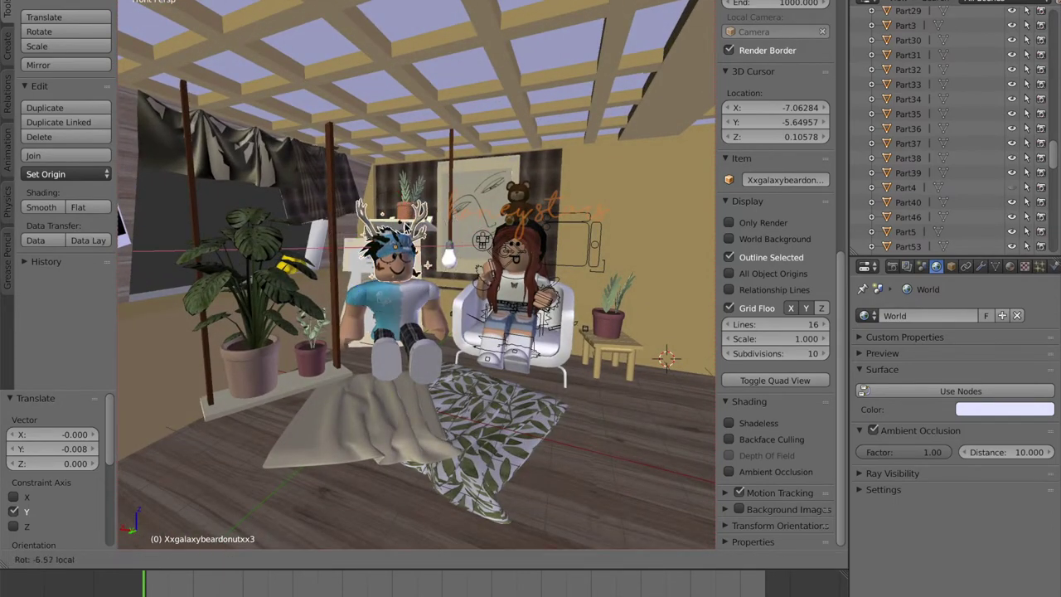
{"action": "left_click_drag", "start_coordinate": [408, 225], "coordinate": [408, 226]}
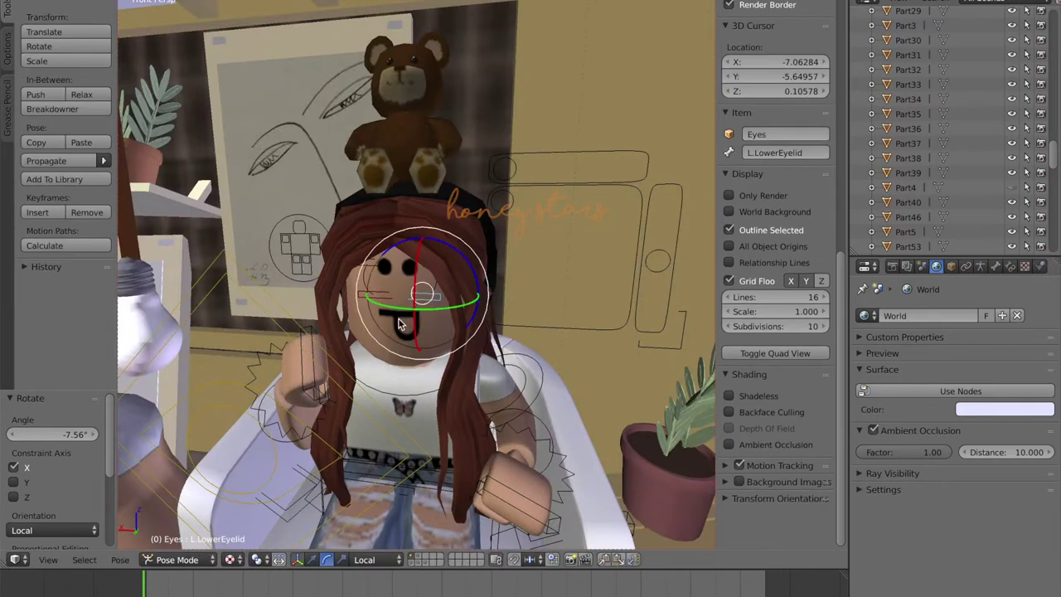
Turn the girl's head toward the front and rotate the boy's head -15.7° about local Y, checking through the camera view.
{"action": "right_click", "coordinate": [389, 234]}
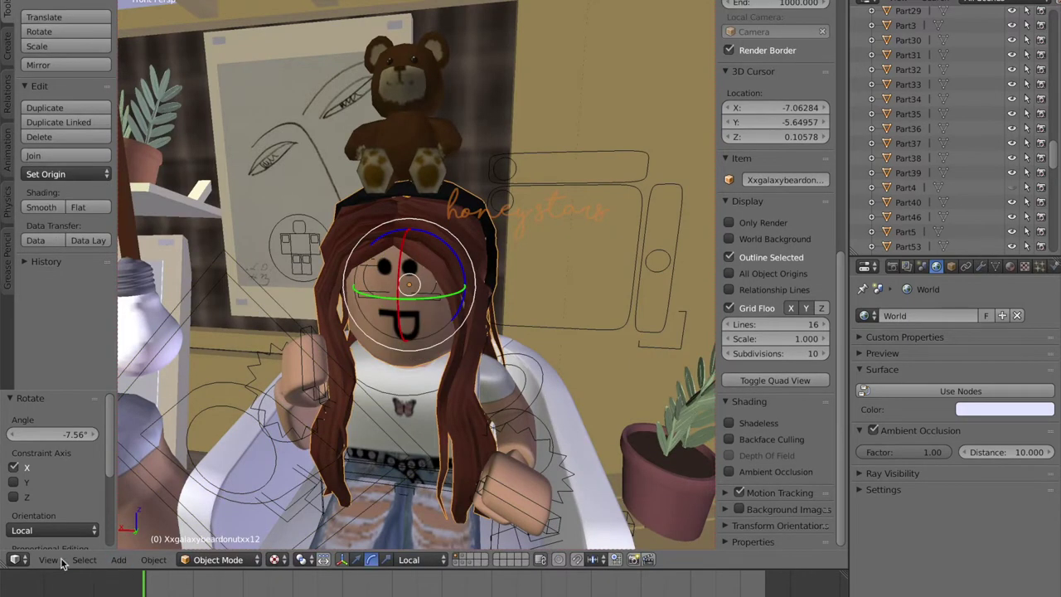
{"action": "left_click", "coordinate": [48, 560]}
{"action": "left_click", "coordinate": [71, 505]}
{"action": "left_click_drag", "start_coordinate": [467, 273], "coordinate": [474, 249]}
{"action": "left_click_drag", "start_coordinate": [387, 239], "coordinate": [375, 242]}
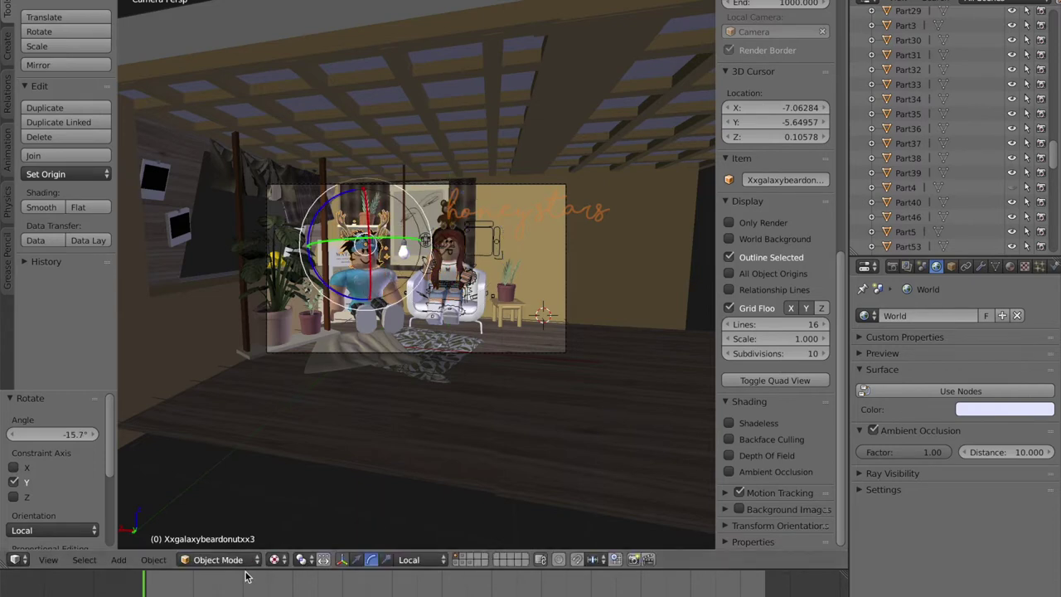
{"action": "left_click", "coordinate": [44, 558]}
{"action": "left_click", "coordinate": [61, 507]}
{"action": "key", "text": "shift+d"}
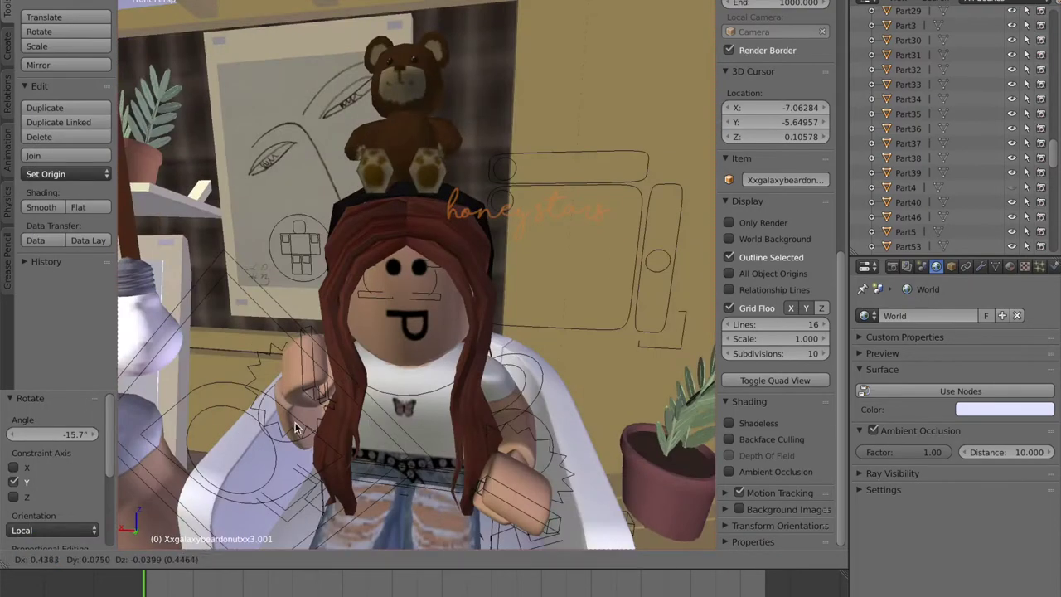
{"action": "left_click", "coordinate": [453, 395]}
{"action": "key", "text": "ctrl+z"}
Move the boy's plaid leg nearest the chair 0.432 along its local Y axis.
{"action": "key", "text": "shift+f"}
{"action": "key", "text": "w"}
{"action": "key", "text": "s"}
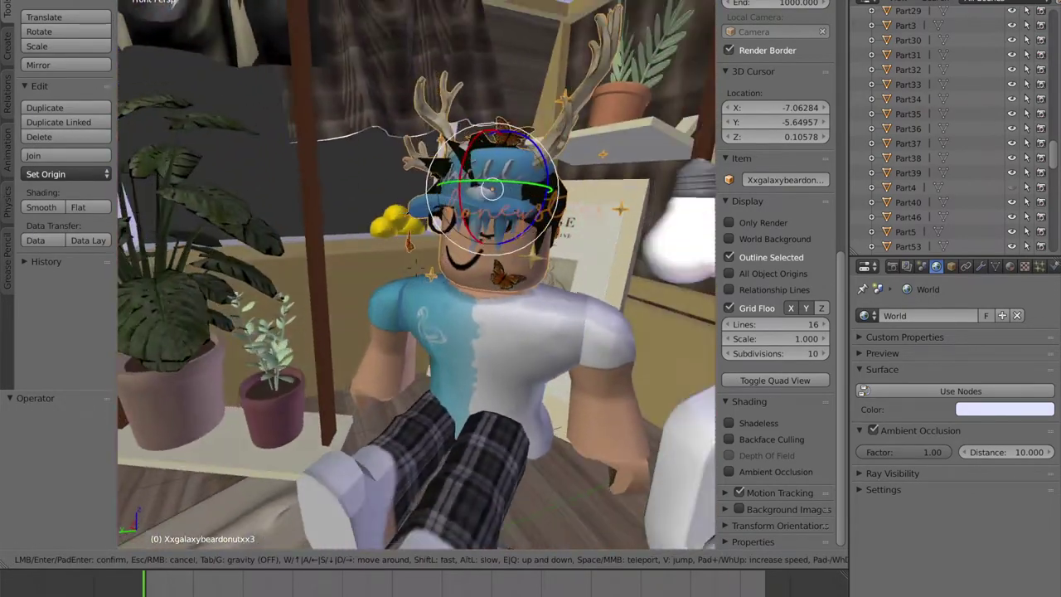
{"action": "key", "text": "w"}
{"action": "left_click", "coordinate": [417, 274]}
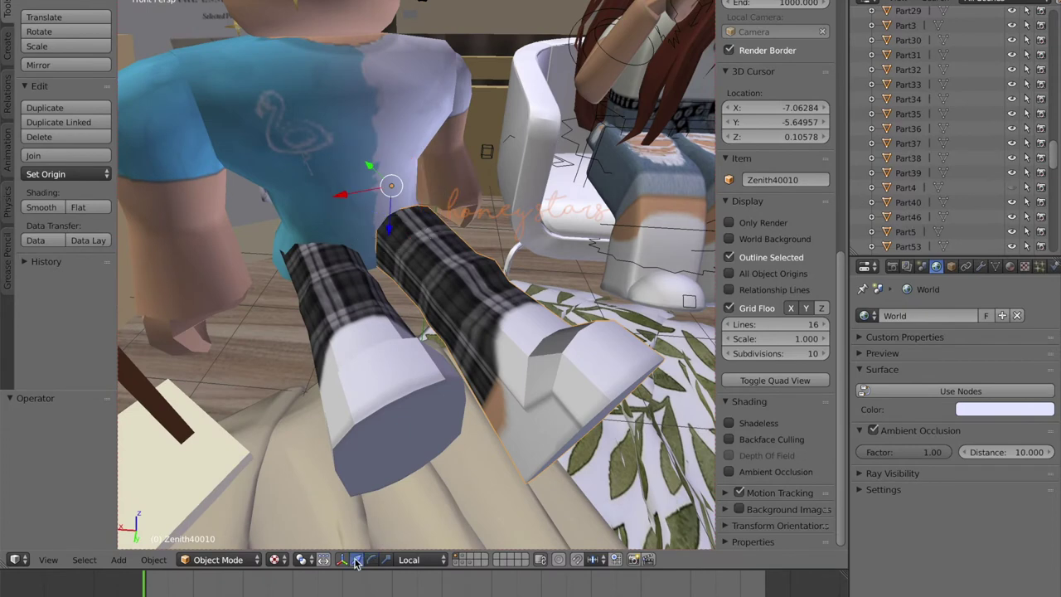
{"action": "key", "text": "g"}
{"action": "key", "text": "y"}
{"action": "left_click", "coordinate": [354, 147]}
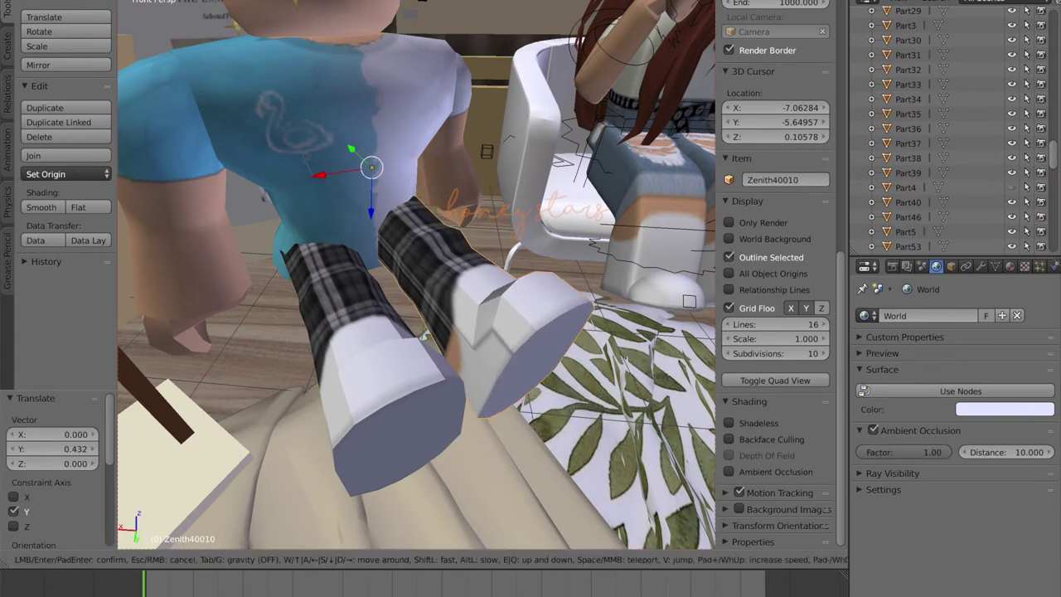
Adjust the same plaid leg slightly along local Y and shift it 0.190 along local Z.
{"action": "key", "text": "shift+f"}
{"action": "key", "text": "w"}
{"action": "left_click", "coordinate": [417, 274]}
{"action": "left_click_drag", "start_coordinate": [354, 156], "coordinate": [353, 161]}
{"action": "left_click_drag", "start_coordinate": [357, 210], "coordinate": [357, 224]}
Examine the room, the characters and the curtained window from both inside and outside the wall.
{"action": "key", "text": "shift+f"}
{"action": "key", "text": "s"}
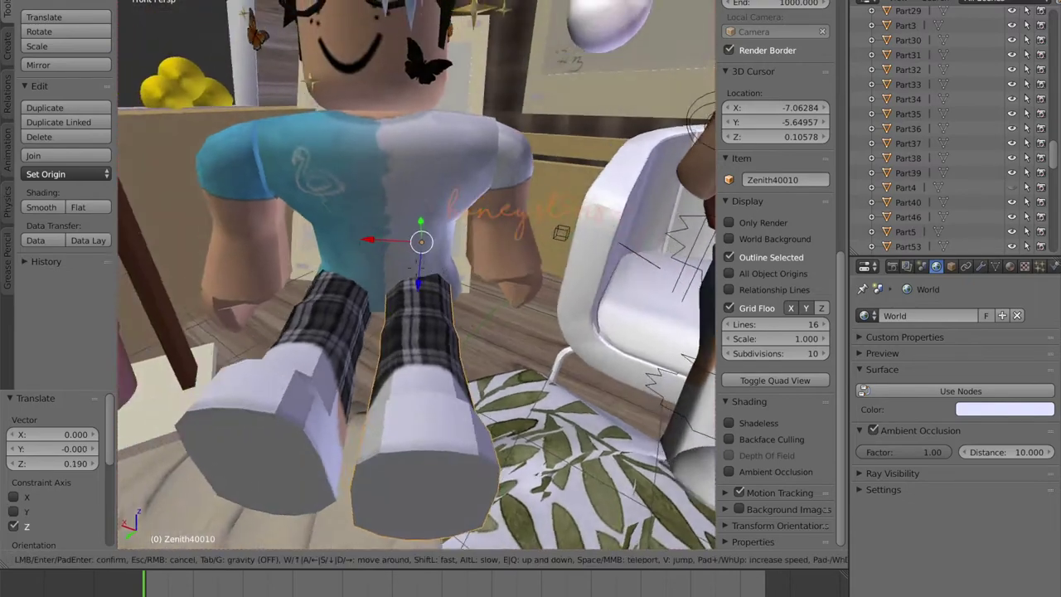
{"action": "key", "text": "s"}
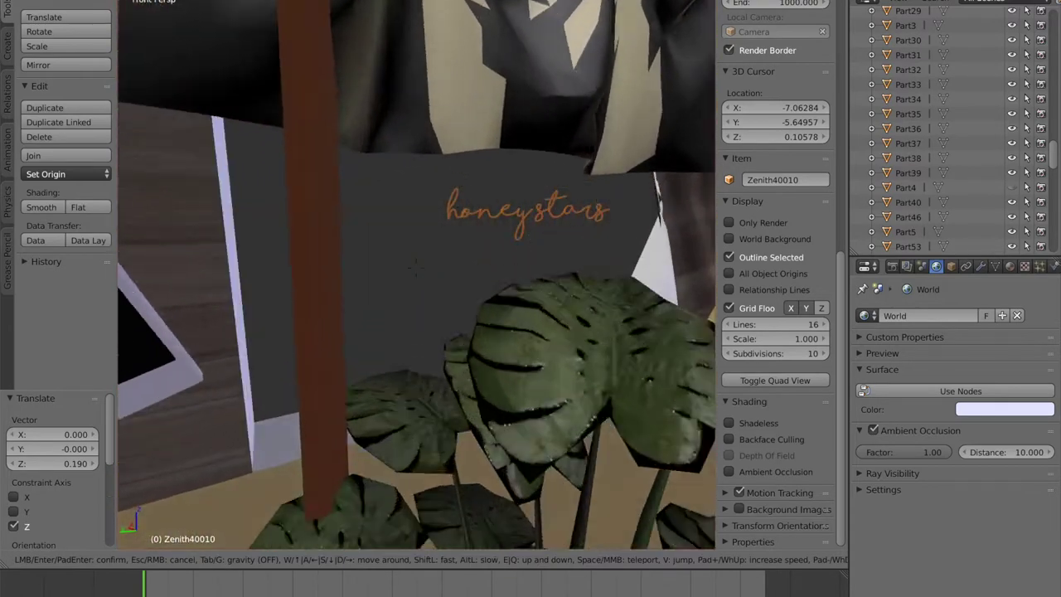
{"action": "key", "text": "w"}
{"action": "key", "text": "d"}
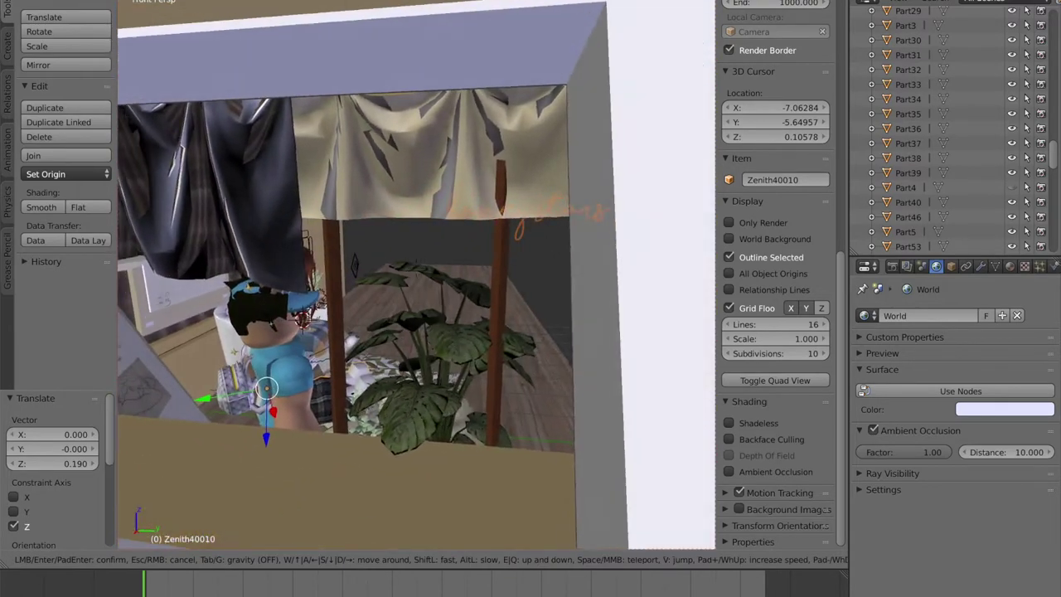
{"action": "key", "text": "a"}
{"action": "key", "text": "w"}
{"action": "key", "text": "s"}
{"action": "left_click", "coordinate": [614, 285]}
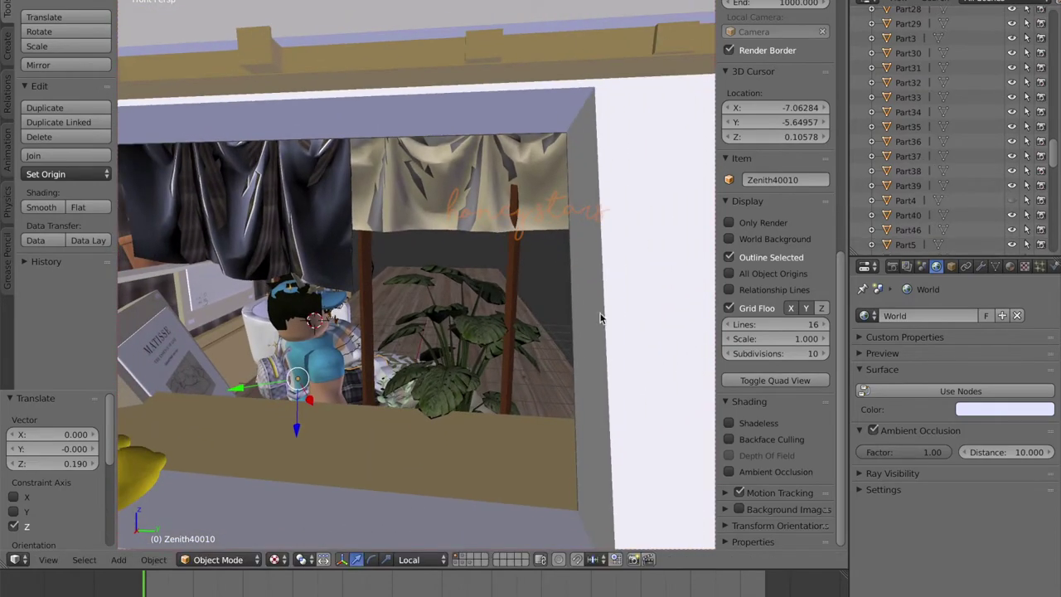
{"action": "key", "text": "shift+f"}
{"action": "key", "text": "w"}
{"action": "key", "text": "s"}
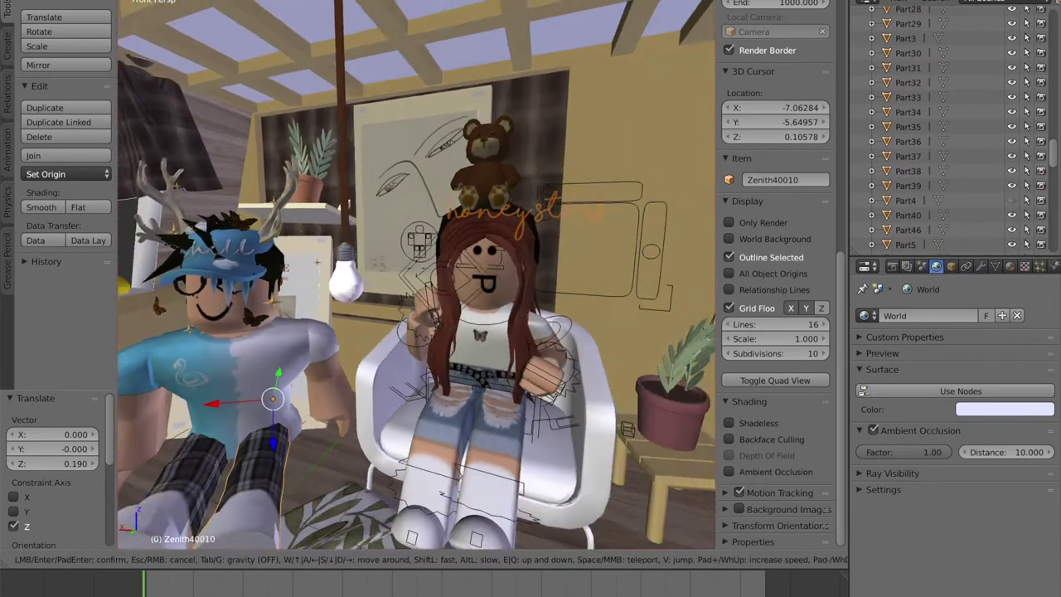
{"action": "key", "text": "w"}
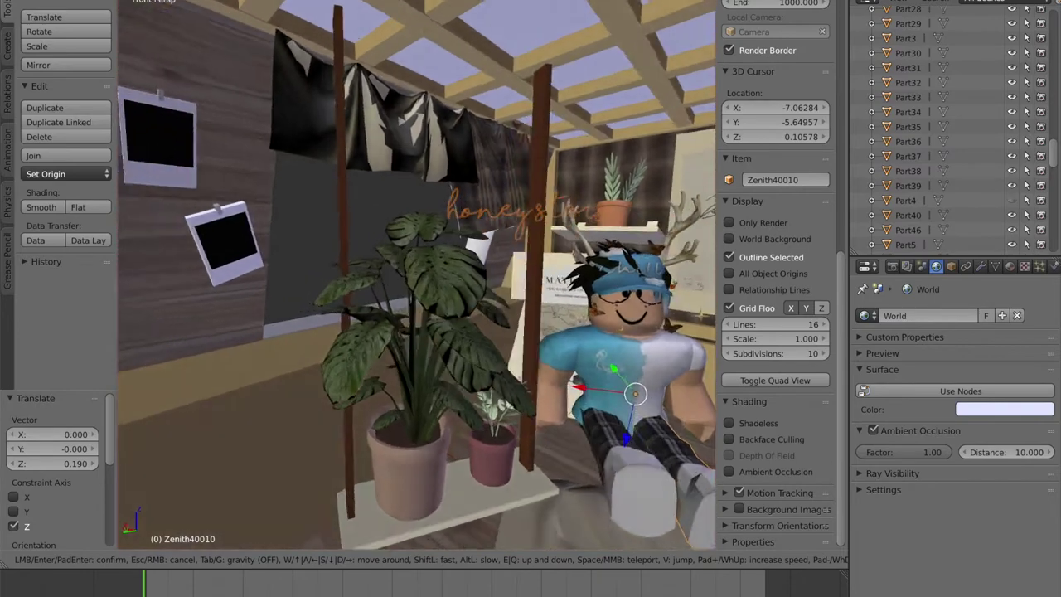
{"action": "key", "text": "s"}
{"action": "left_click", "coordinate": [961, 192]}
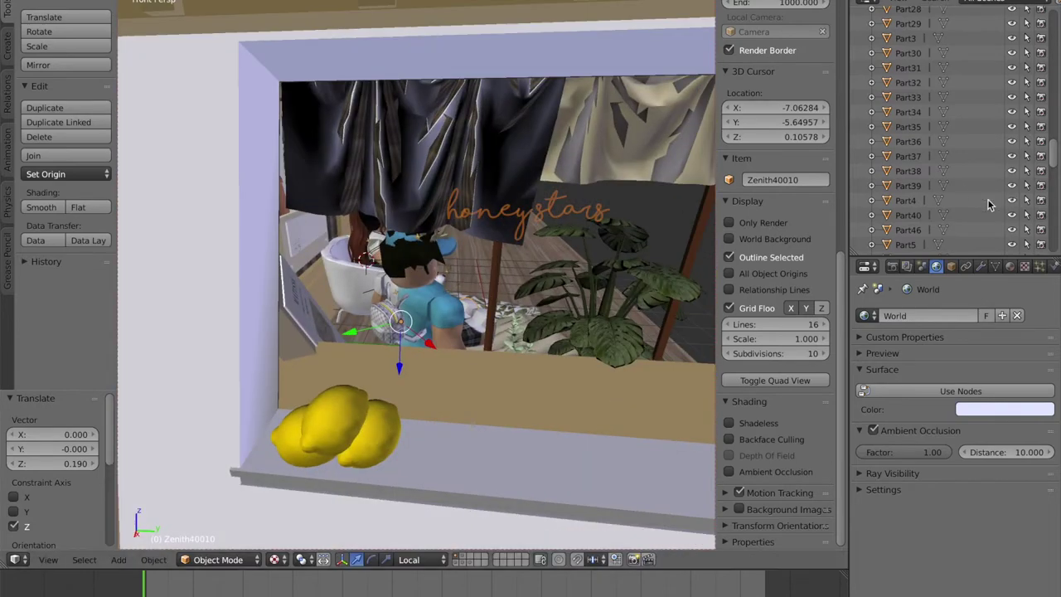
Add a plane with radius 1.000 and move it 12.907 along X to the outside of the window wall.
{"action": "key", "text": "shift+f"}
{"action": "key", "text": "s"}
{"action": "key", "text": "w"}
{"action": "left_click", "coordinate": [416, 267]}
{"action": "left_click", "coordinate": [6, 45]}
{"action": "left_click", "coordinate": [41, 32]}
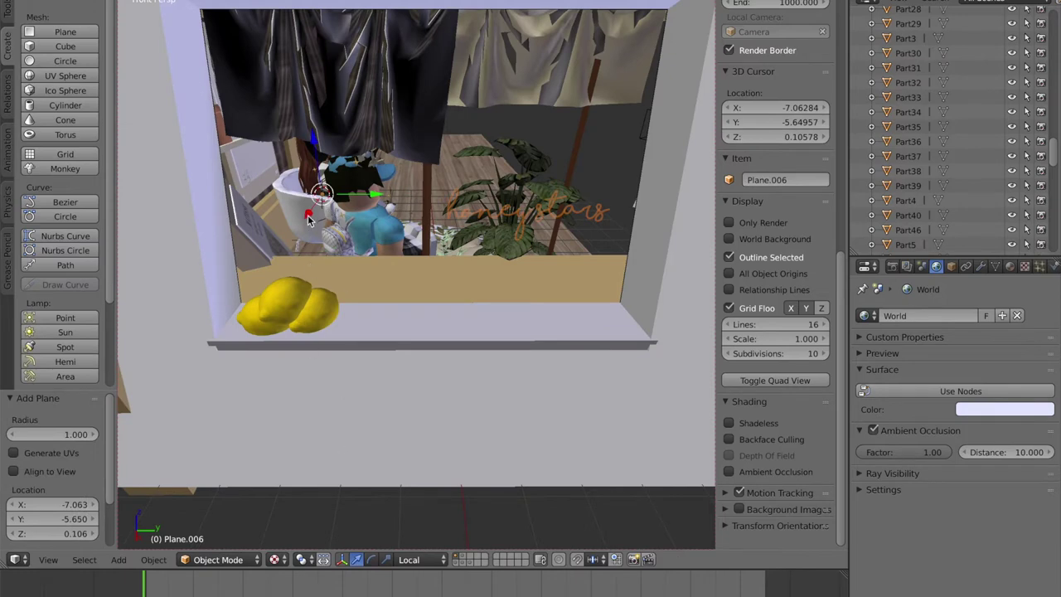
{"action": "left_click_drag", "start_coordinate": [224, 392], "coordinate": [200, 467]}
Rotate the new plane upright beside the outer wall and adjust it there.
{"action": "key", "text": "shift+f"}
{"action": "left_click", "coordinate": [292, 571]}
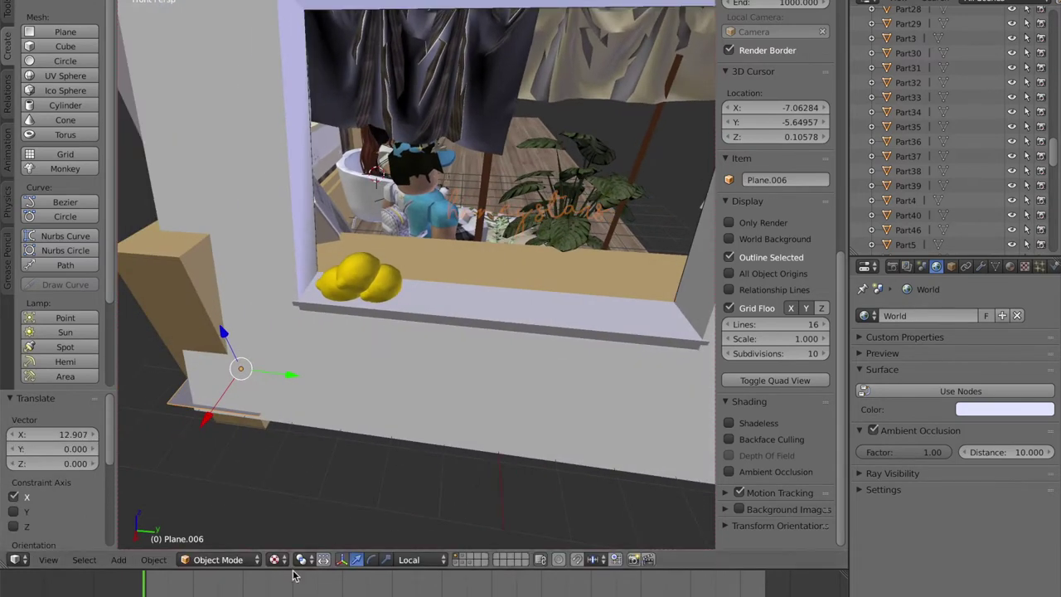
{"action": "left_click_drag", "start_coordinate": [222, 355], "coordinate": [211, 386]}
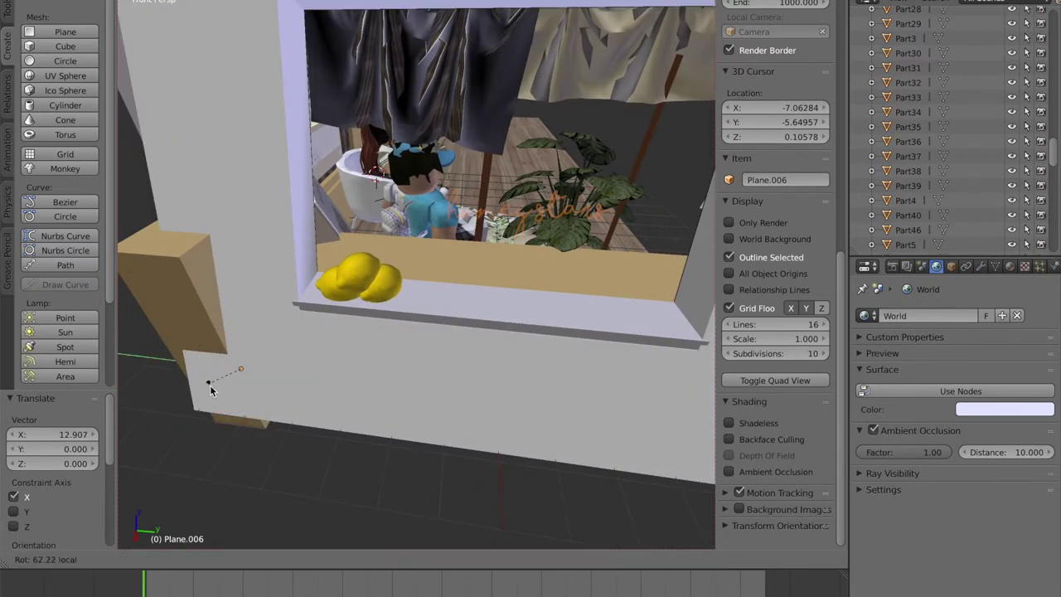
{"action": "left_click_drag", "start_coordinate": [214, 406], "coordinate": [177, 485]}
Set the transform orientation to Global, raise the plane to the window and move it 4.006 along Y.
{"action": "left_click", "coordinate": [410, 559]}
{"action": "left_click", "coordinate": [419, 543]}
{"action": "left_click_drag", "start_coordinate": [183, 399], "coordinate": [158, 204]}
{"action": "middle_click_drag", "start_coordinate": [165, 257], "coordinate": [418, 273]}
{"action": "left_click_drag", "start_coordinate": [277, 311], "coordinate": [520, 315]}
Move the upright plane along global X toward the window opening.
{"action": "key", "text": "shift+f"}
{"action": "key", "text": "w"}
{"action": "key", "text": "s"}
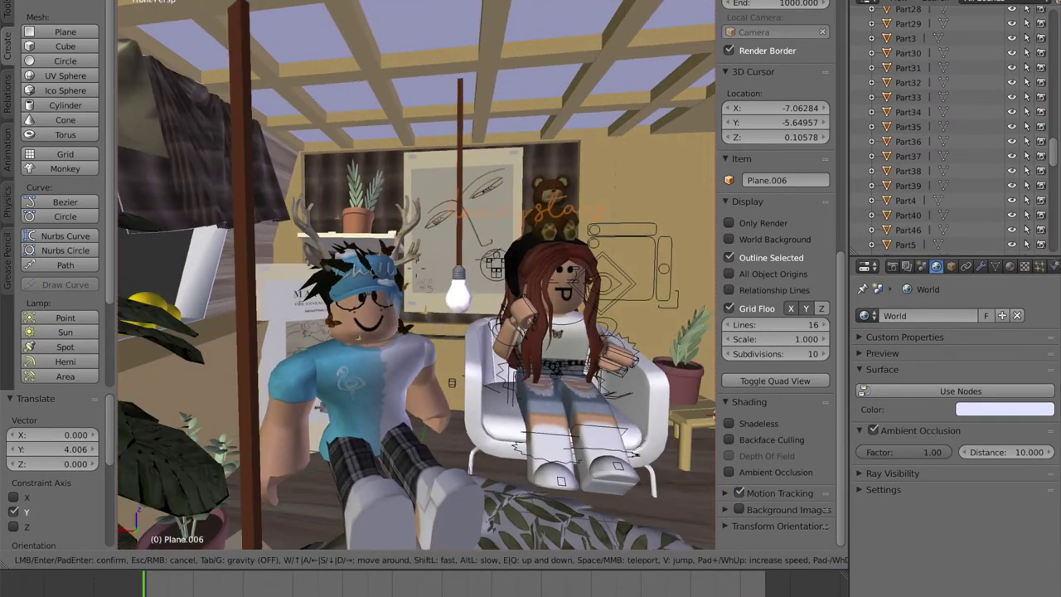
{"action": "key", "text": "w"}
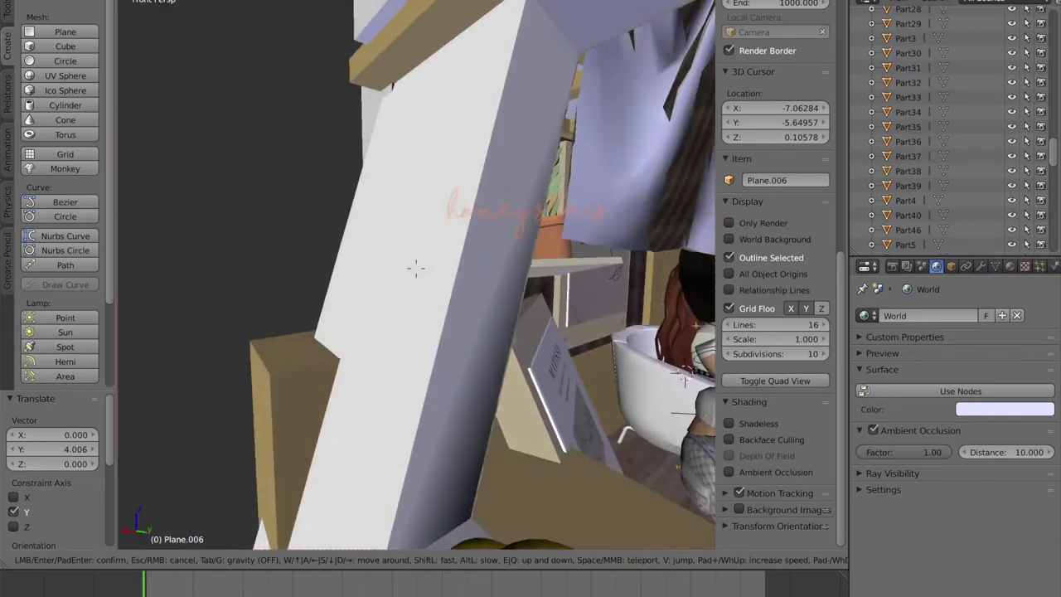
{"action": "key", "text": "s"}
{"action": "key", "text": "w"}
{"action": "left_click", "coordinate": [338, 387]}
{"action": "key", "text": "g"}
{"action": "key", "text": "x"}
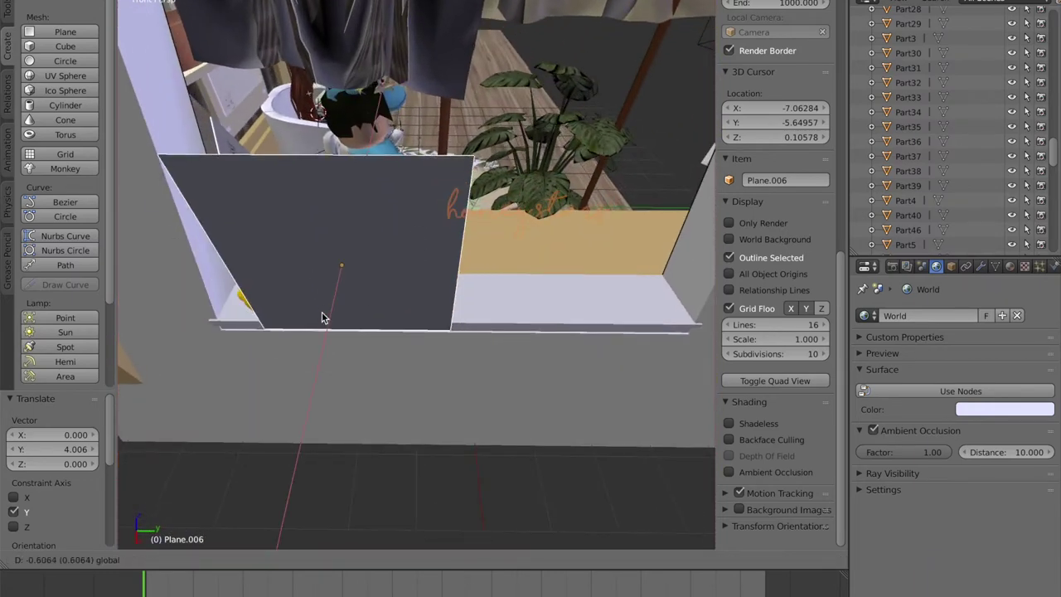
{"action": "left_click", "coordinate": [325, 294]}
{"action": "key", "text": "shift+w"}
{"action": "left_click", "coordinate": [324, 298]}
Shift the plane further along global X beside the lemons and move it -0.783 along Z.
{"action": "key", "text": "shift+f"}
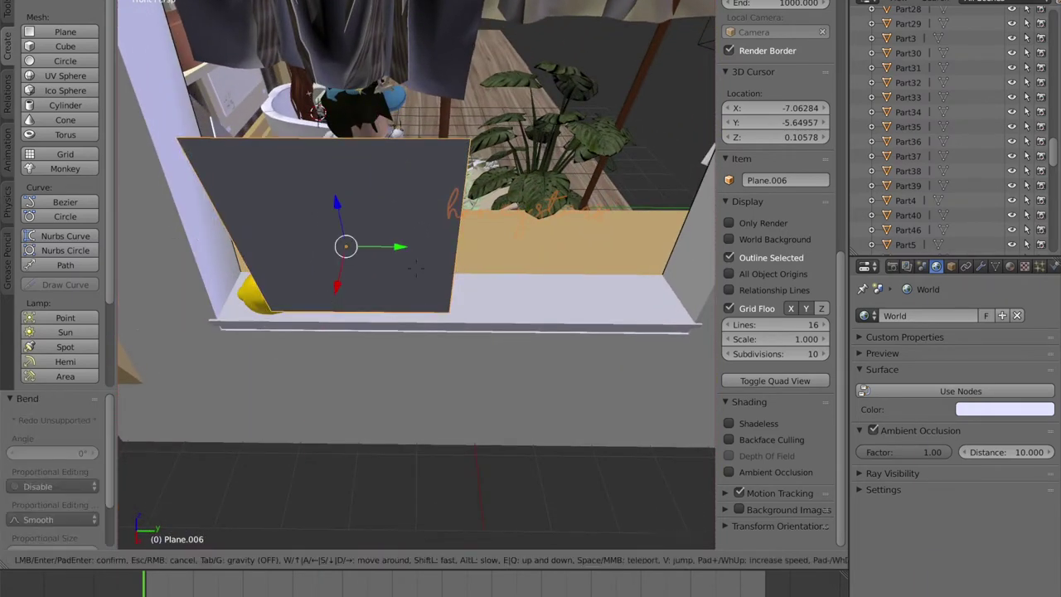
{"action": "key", "text": "d"}
{"action": "left_click", "coordinate": [417, 273]}
{"action": "key", "text": "g"}
{"action": "key", "text": "x"}
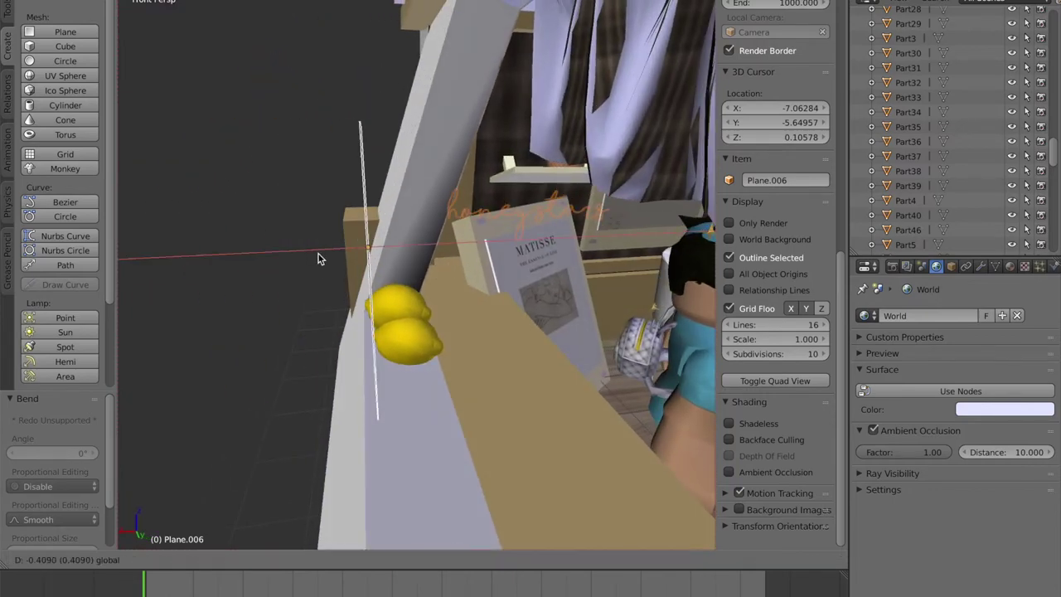
{"action": "left_click", "coordinate": [315, 258]}
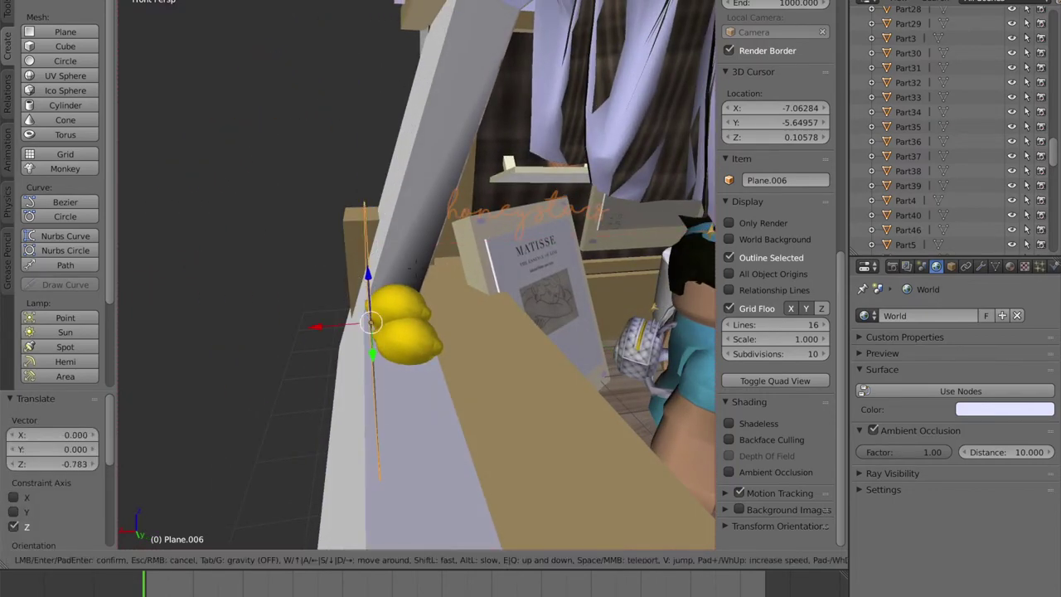
Stretch the upright plane vertically and scale it to 0.1 along Y so it forms a narrow strip across the window.
{"action": "key", "text": "a"}
{"action": "key", "text": "w"}
{"action": "left_click", "coordinate": [417, 436]}
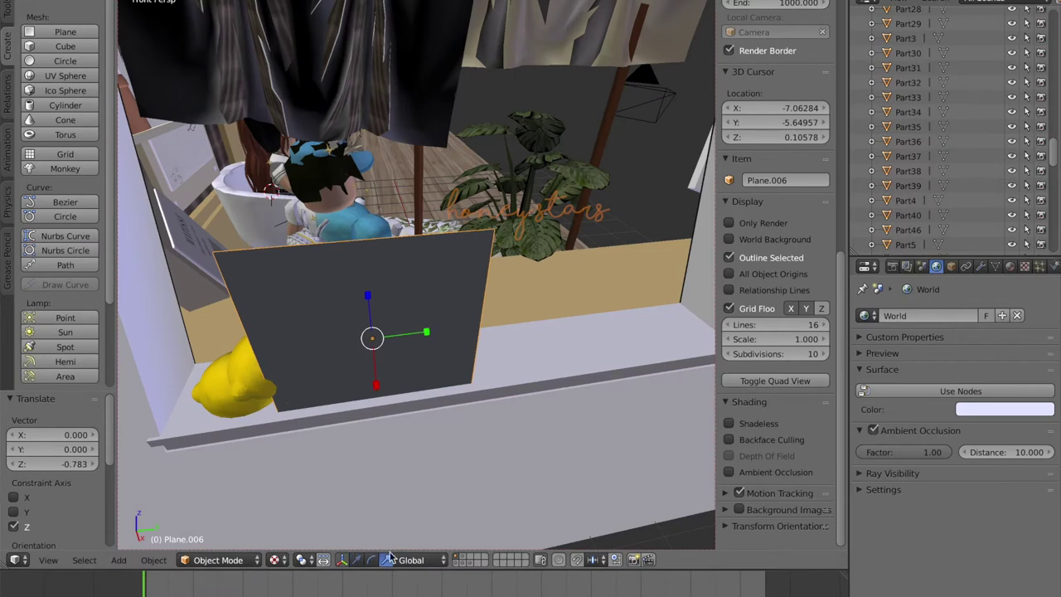
{"action": "left_click_drag", "start_coordinate": [370, 303], "coordinate": [361, 201]}
{"action": "key", "text": "shift+f"}
{"action": "key", "text": "s"}
{"action": "left_click", "coordinate": [456, 435]}
{"action": "left_click_drag", "start_coordinate": [440, 448], "coordinate": [428, 447]}
{"action": "left_click", "coordinate": [394, 454]}
Tilt the strip -11.9° about the global Y axis and move it -0.211 along X into the window opening.
{"action": "key", "text": "shift+f"}
{"action": "left_click", "coordinate": [373, 531]}
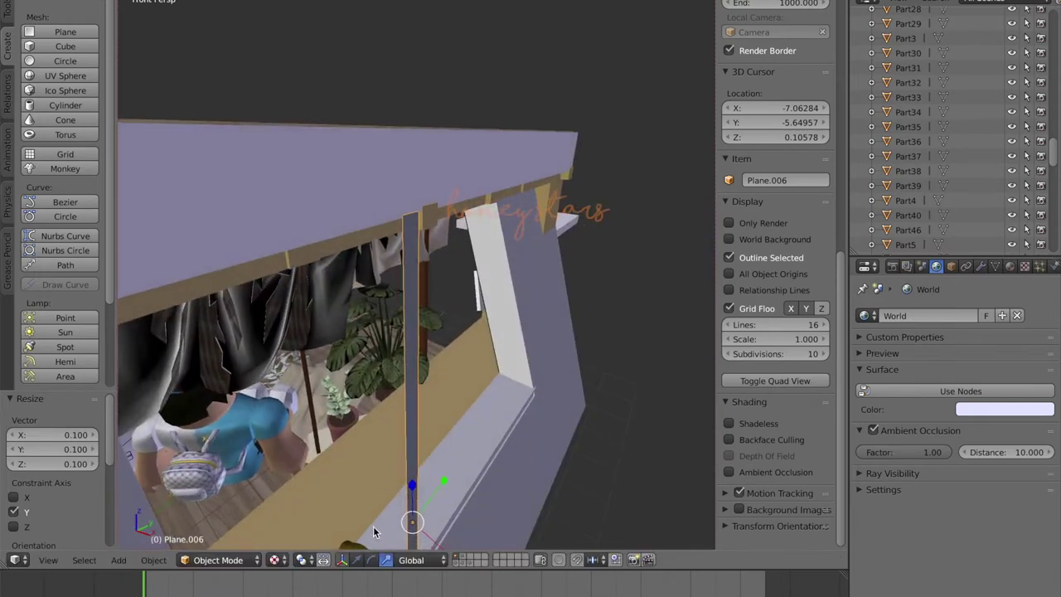
{"action": "left_click_drag", "start_coordinate": [428, 500], "coordinate": [421, 498]}
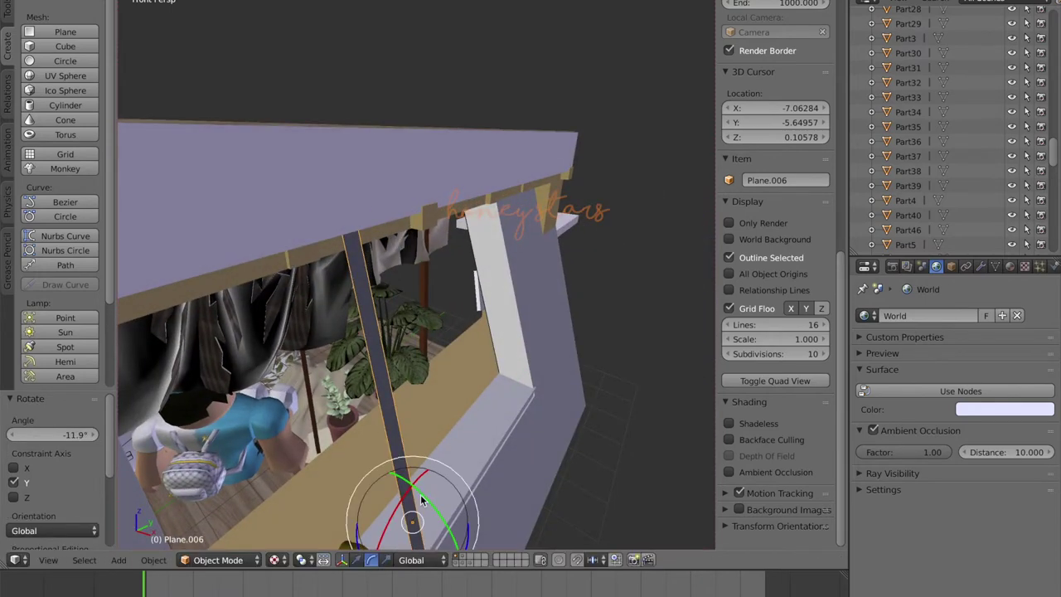
{"action": "left_click_drag", "start_coordinate": [399, 533], "coordinate": [406, 537]}
Make two linked duplicates of the strip along the Y axis of the window, offsetting the second by 0.873.
{"action": "key", "text": "shift+f"}
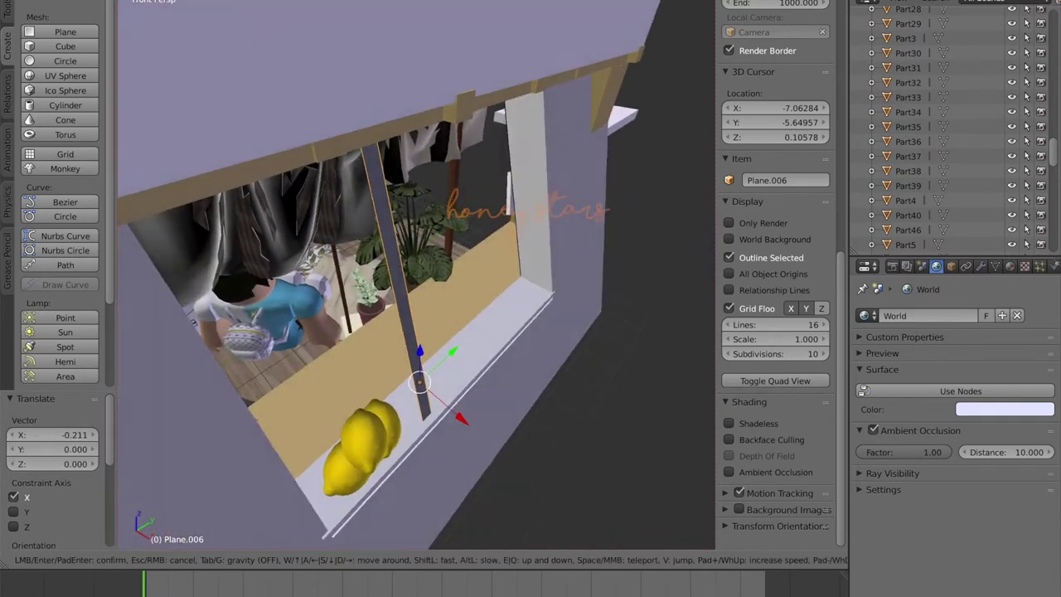
{"action": "left_click", "coordinate": [417, 274]}
{"action": "key", "text": "alt+d"}
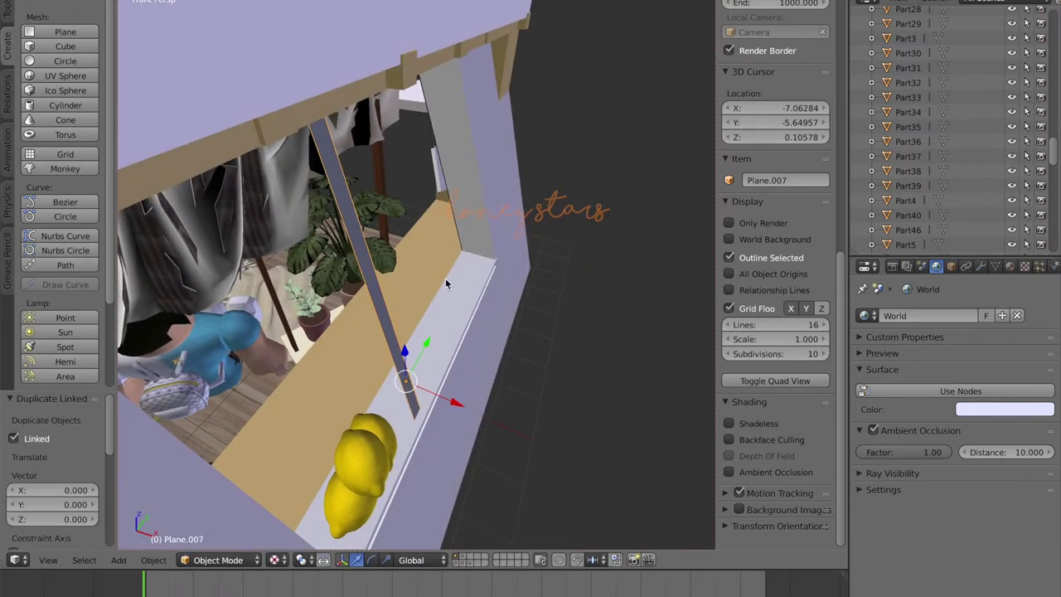
{"action": "key", "text": "y"}
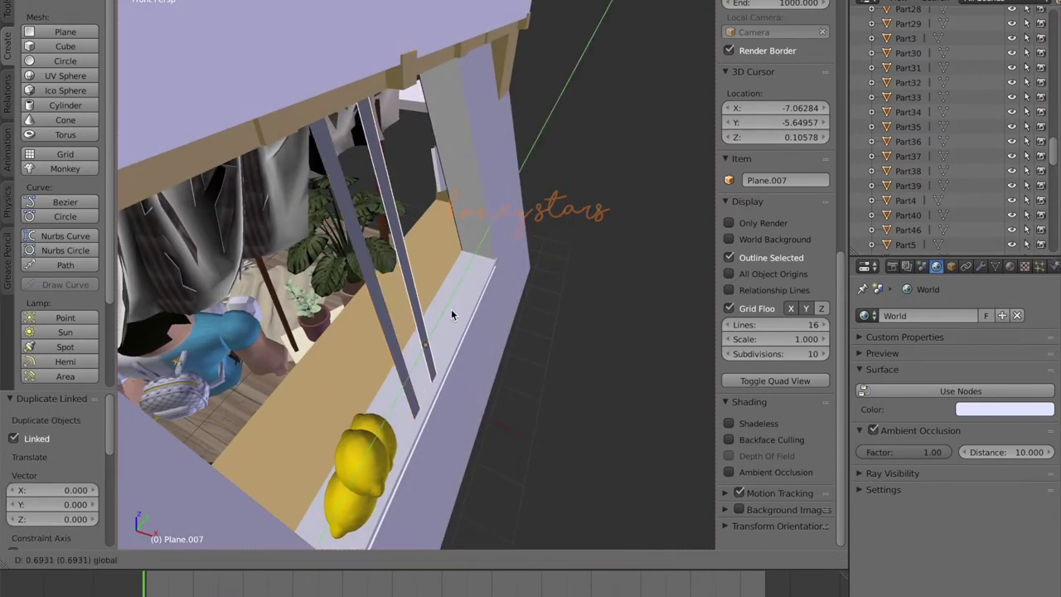
{"action": "left_click", "coordinate": [451, 309]}
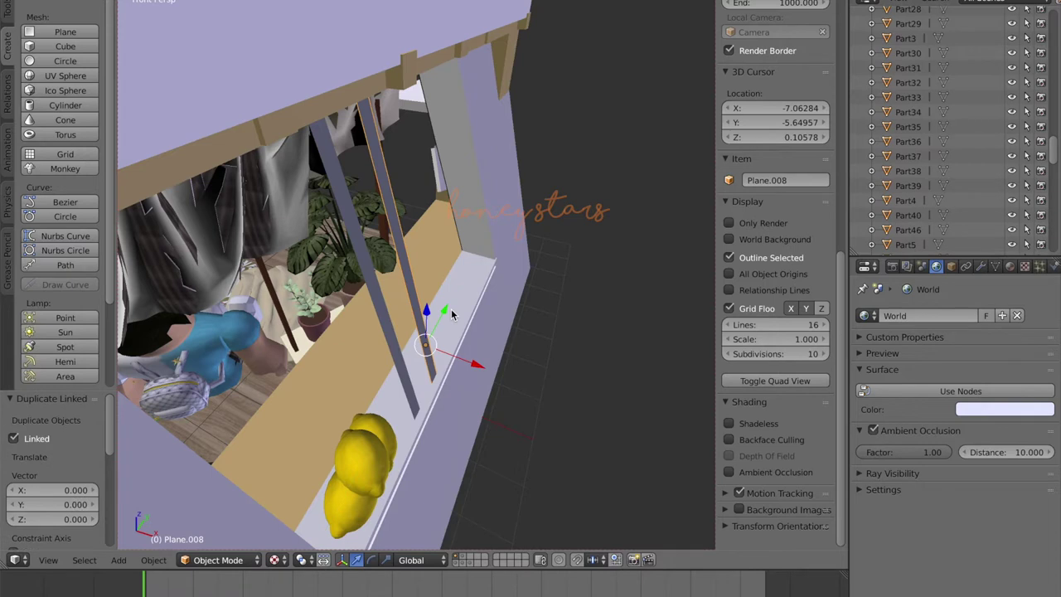
{"action": "key", "text": "alt+d"}
{"action": "key", "text": "y"}
{"action": "left_click", "coordinate": [465, 281]}
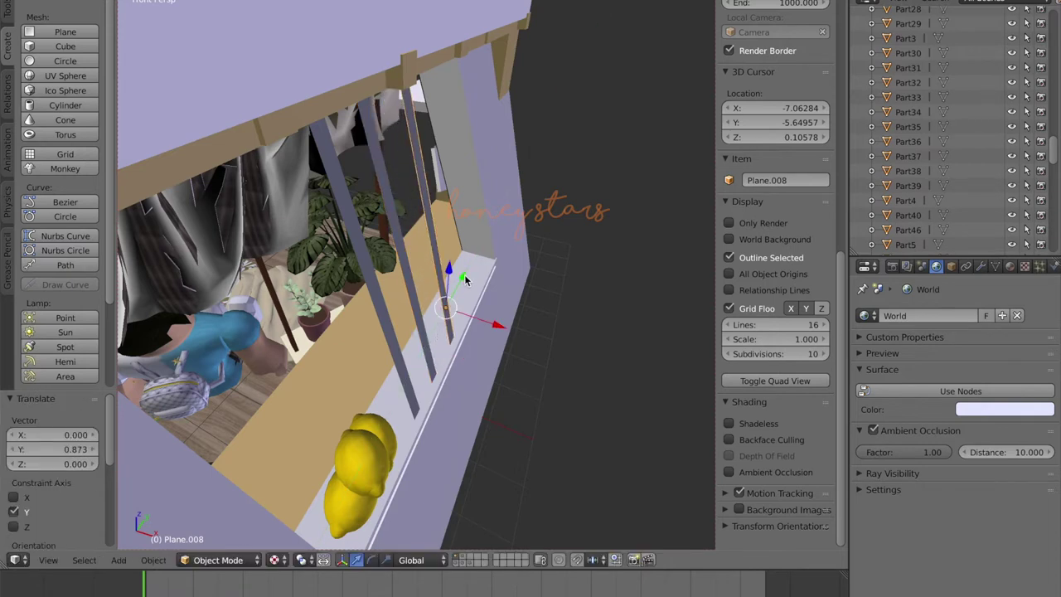
Add two more linked duplicates of the strip toward the window's far end, offset 1.011 and 1.022 along Y.
{"action": "key", "text": "alt+d"}
{"action": "key", "text": "y"}
{"action": "left_click", "coordinate": [486, 242]}
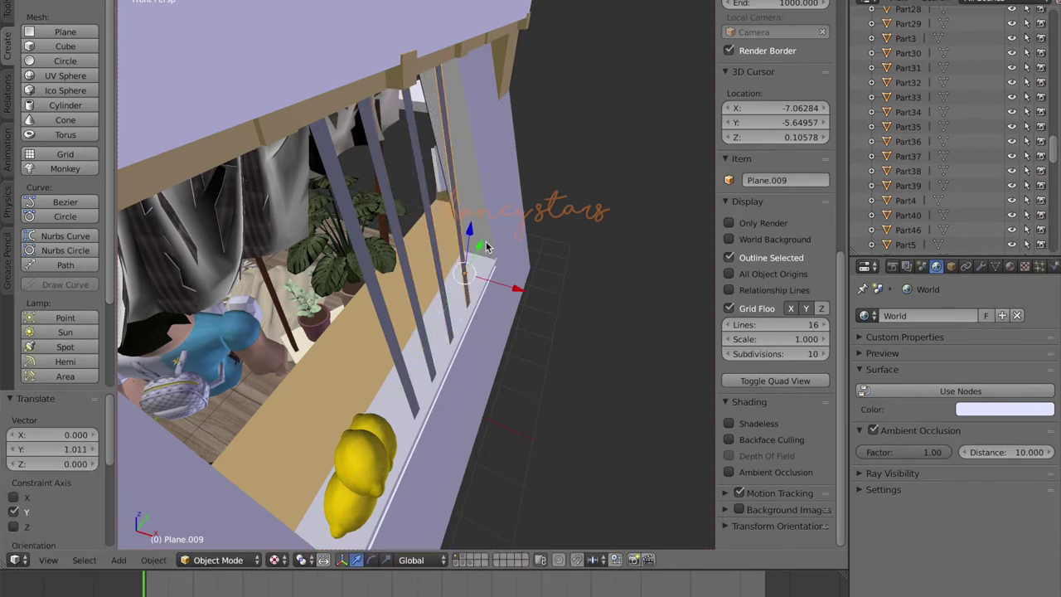
{"action": "key", "text": "alt+d"}
{"action": "key", "text": "y"}
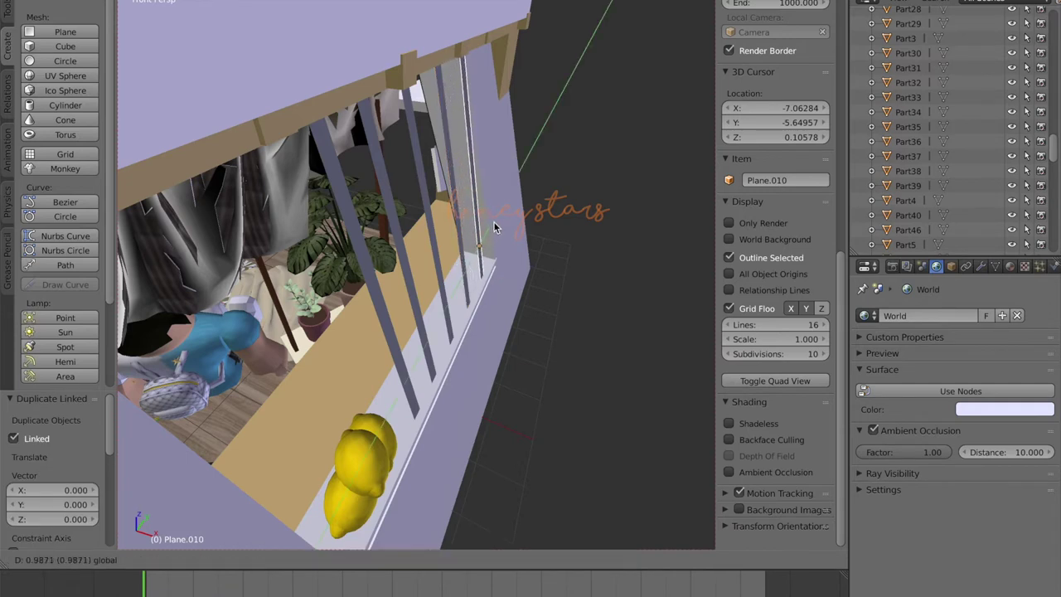
{"action": "left_click", "coordinate": [489, 228]}
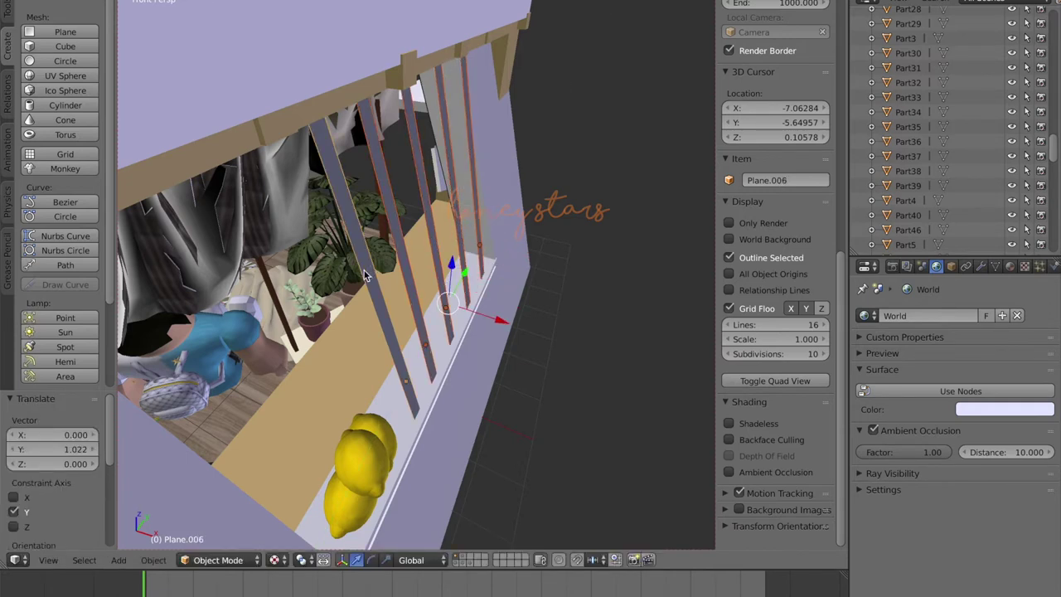
Join the five selected strips into one object and set its origin to its geometry.
{"action": "left_click", "coordinate": [7, 15]}
{"action": "left_click", "coordinate": [55, 174]}
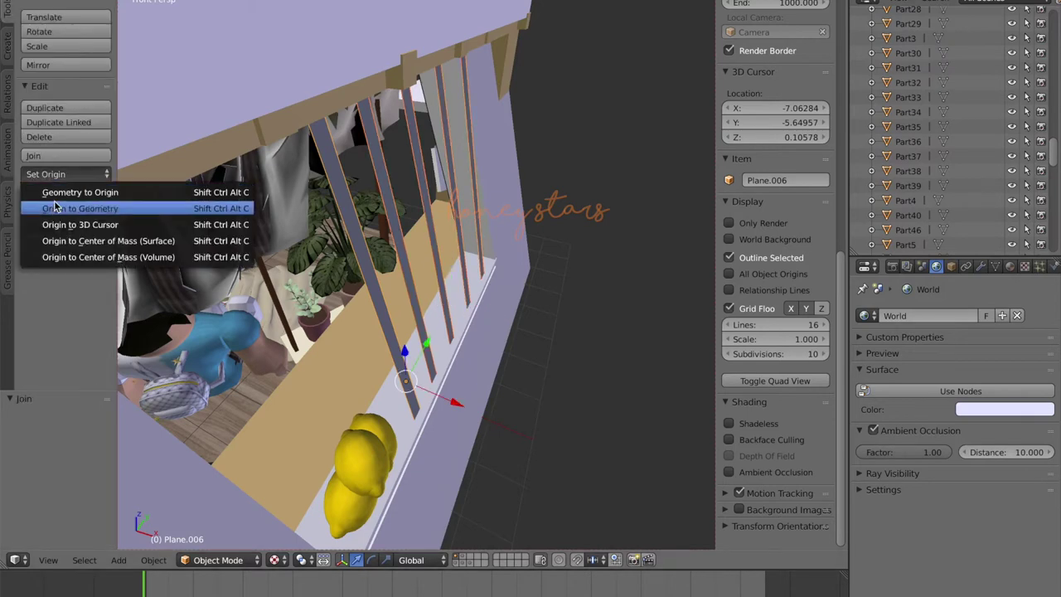
{"action": "left_click", "coordinate": [67, 208]}
Rotate the joined strips about the global X axis so they run horizontally, finishing with a -1.97° correction.
{"action": "left_click_drag", "start_coordinate": [445, 275], "coordinate": [435, 307]}
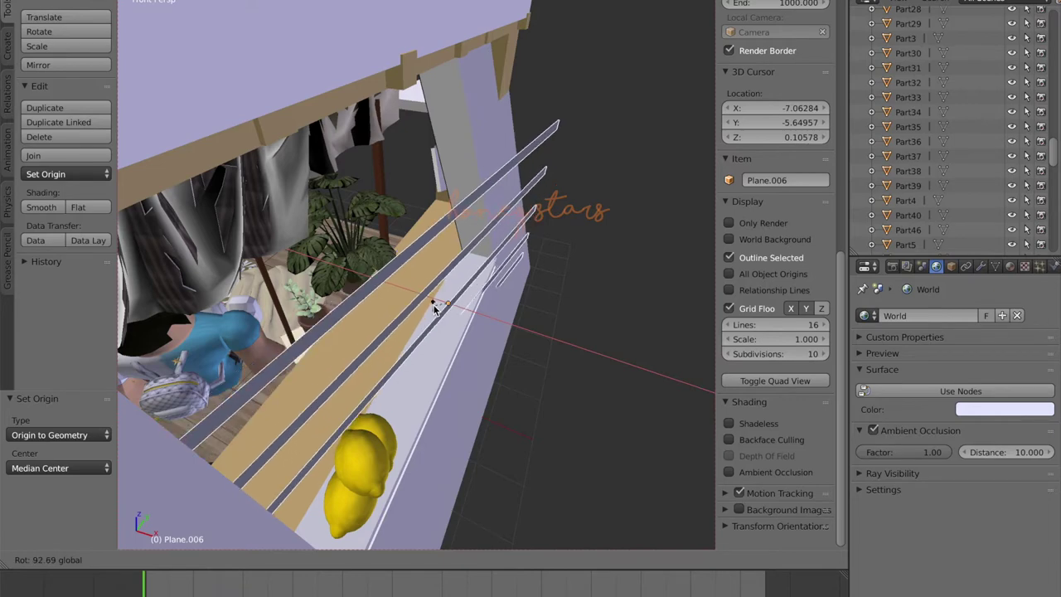
{"action": "left_click", "coordinate": [433, 306]}
{"action": "key", "text": "shift+f"}
{"action": "left_click", "coordinate": [416, 274]}
{"action": "left_click_drag", "start_coordinate": [437, 399], "coordinate": [445, 395]}
{"action": "left_click_drag", "start_coordinate": [447, 305], "coordinate": [448, 304]}
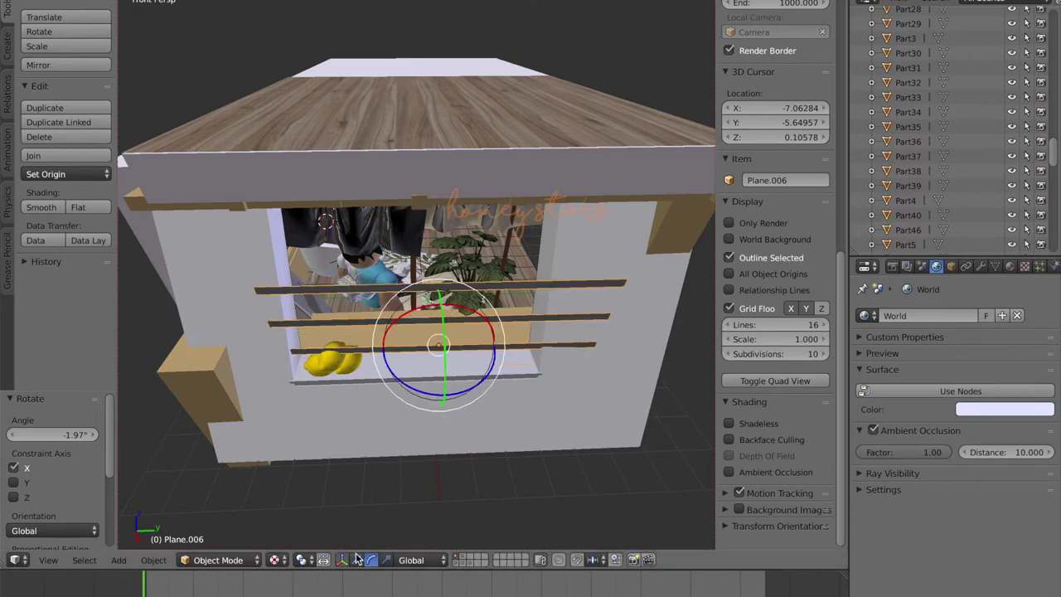
Adjust the horizontal slats vertically to fit the window opening, finishing with a -0.408 move along Z.
{"action": "left_click_drag", "start_coordinate": [444, 361], "coordinate": [445, 353]}
{"action": "left_click_drag", "start_coordinate": [444, 306], "coordinate": [443, 270]}
{"action": "left_click_drag", "start_coordinate": [447, 338], "coordinate": [444, 318]}
{"action": "left_click_drag", "start_coordinate": [444, 233], "coordinate": [443, 250]}
Give the window slats a new Diffuse BSDF material with a near-white colour.
{"action": "key", "text": "shift+f"}
{"action": "key", "text": "w"}
{"action": "key", "text": "a"}
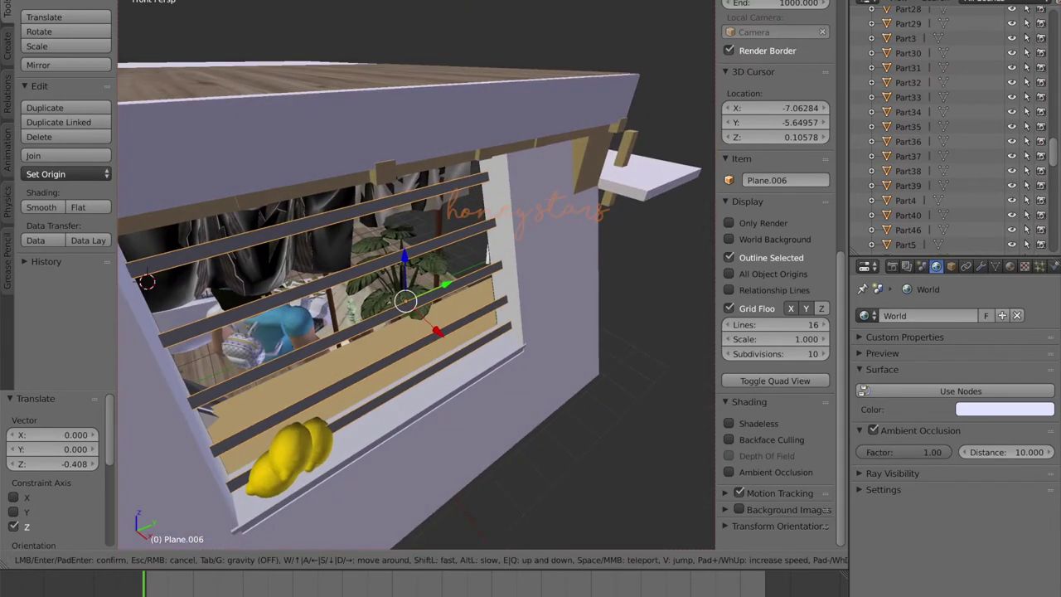
{"action": "left_click", "coordinate": [1011, 351]}
{"action": "left_click", "coordinate": [1010, 266]}
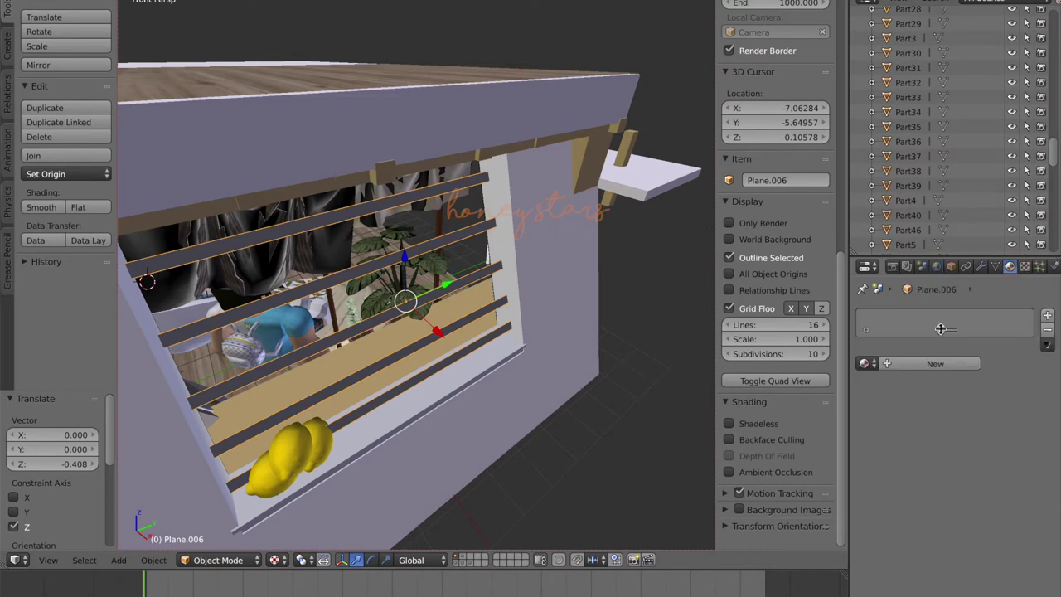
{"action": "left_click", "coordinate": [916, 365]}
{"action": "left_click", "coordinate": [978, 469]}
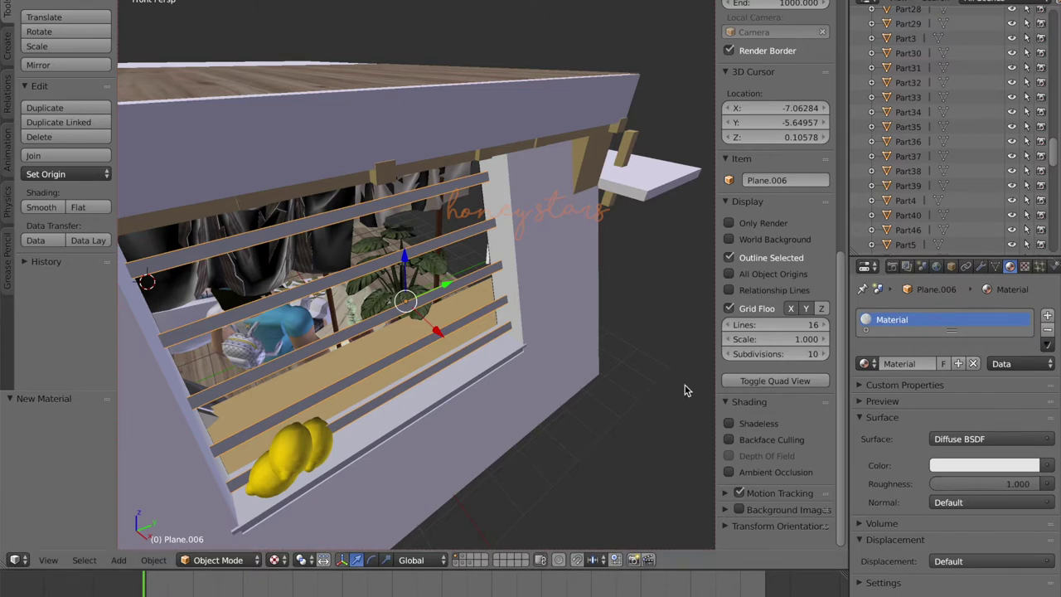
Add a Hemi lamp and move it 15.46 along X toward the outside of the window.
{"action": "key", "text": "shift+f"}
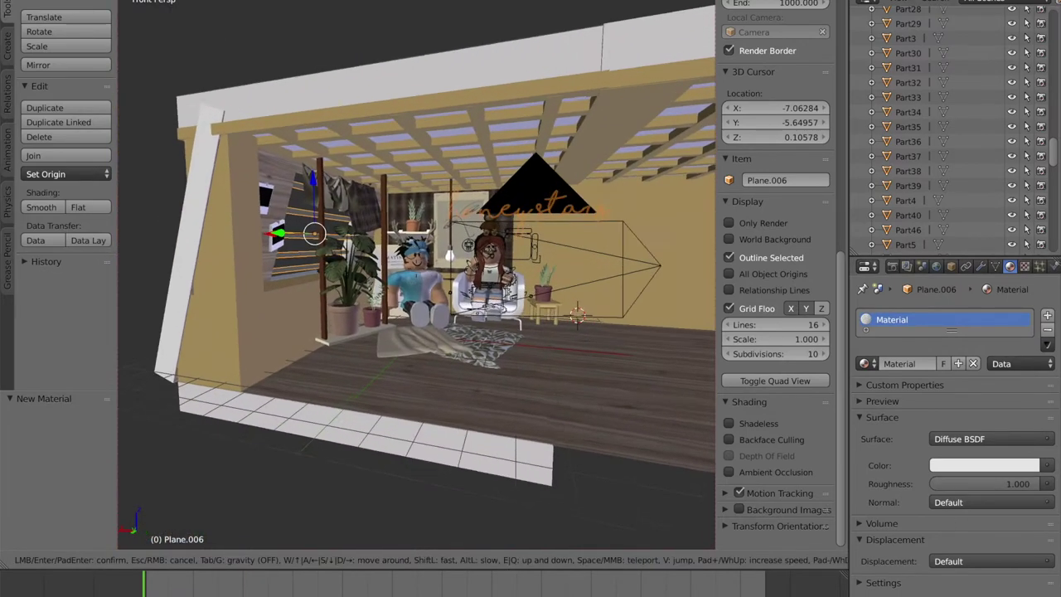
{"action": "left_click", "coordinate": [417, 268]}
{"action": "left_click", "coordinate": [7, 46]}
{"action": "left_click", "coordinate": [64, 362]}
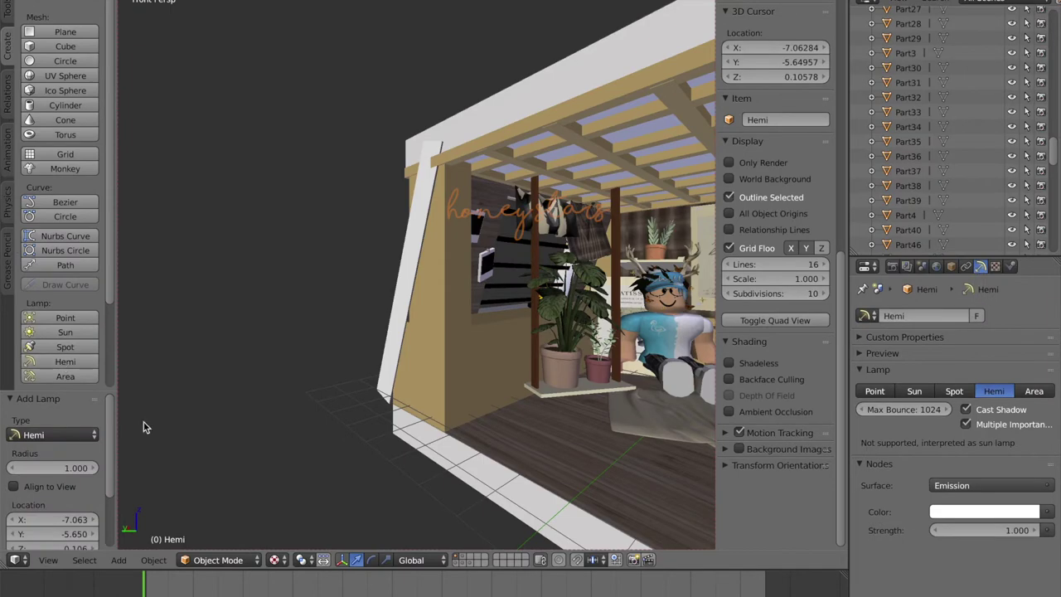
{"action": "key", "text": "shift+f"}
{"action": "left_click", "coordinate": [416, 271]}
{"action": "left_click_drag", "start_coordinate": [377, 276], "coordinate": [713, 290]}
Reposition the Hemi lamp along Z and Y in front of the window, finishing with a 0.285 move along Y.
{"action": "key", "text": "shift+f"}
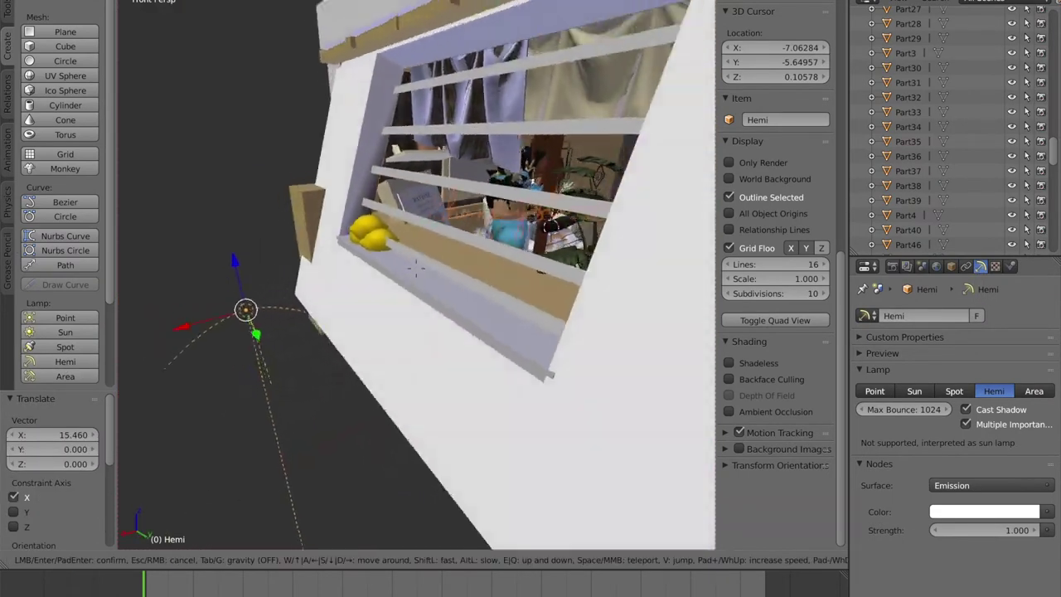
{"action": "left_click", "coordinate": [416, 268]}
{"action": "key", "text": "g"}
{"action": "key", "text": "z"}
{"action": "key", "text": "y"}
{"action": "left_click", "coordinate": [419, 214]}
{"action": "key", "text": "shift+f"}
{"action": "left_click", "coordinate": [417, 274]}
{"action": "key", "text": "g"}
{"action": "left_click_drag", "start_coordinate": [375, 120], "coordinate": [375, 119]}
{"action": "left_click_drag", "start_coordinate": [412, 170], "coordinate": [428, 172]}
Move the Hemi lamp -1.537 along X, closer to the slatted window.
{"action": "key", "text": "shift+f"}
{"action": "key", "text": "w"}
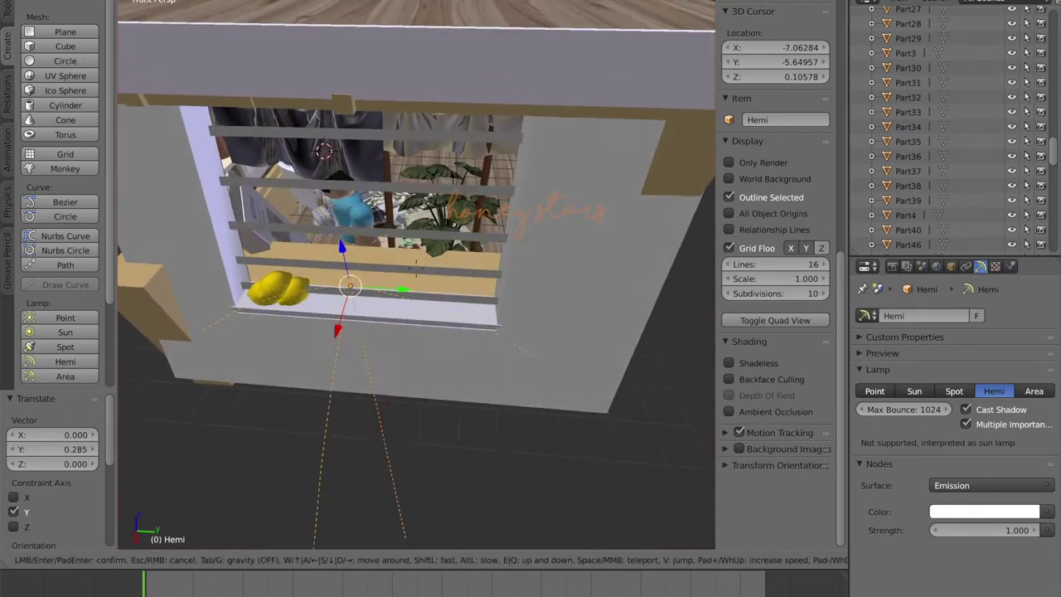
{"action": "left_click", "coordinate": [416, 273]}
{"action": "key", "text": "g"}
{"action": "key", "text": "x"}
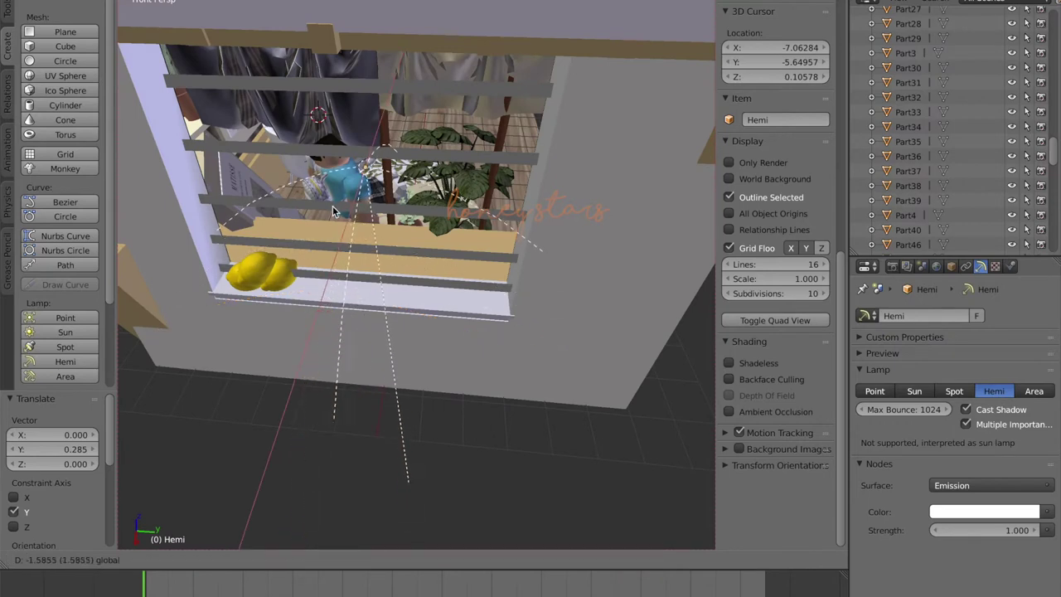
{"action": "left_click", "coordinate": [333, 206]}
Rotate the Hemi lamp 62.6° about Y and 16° about Z, and move it -0.569 along Z.
{"action": "key", "text": "r"}
{"action": "key", "text": "y"}
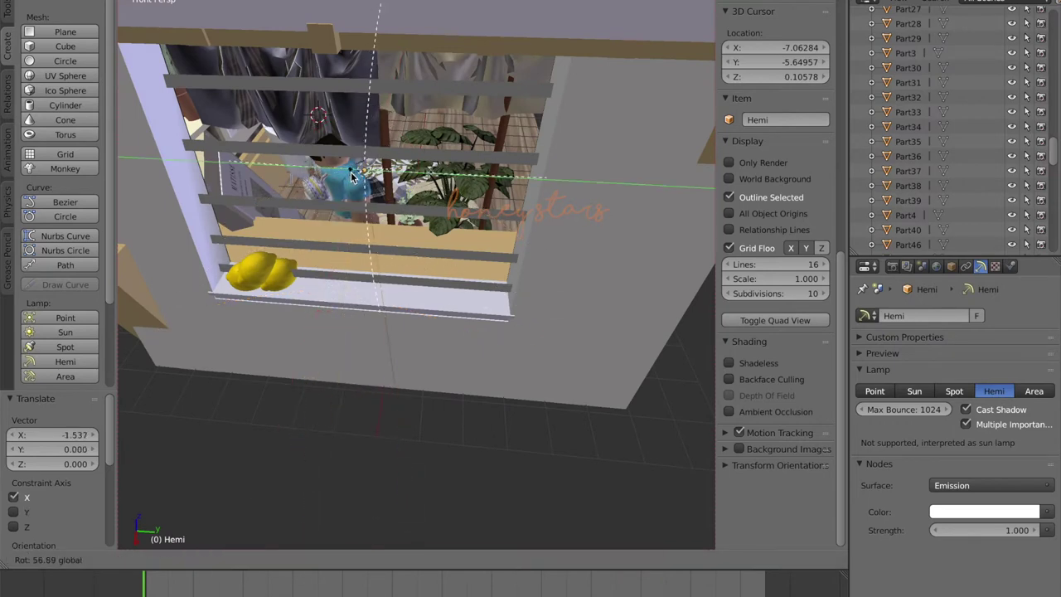
{"action": "left_click", "coordinate": [352, 178]}
{"action": "key", "text": "r"}
{"action": "key", "text": "z"}
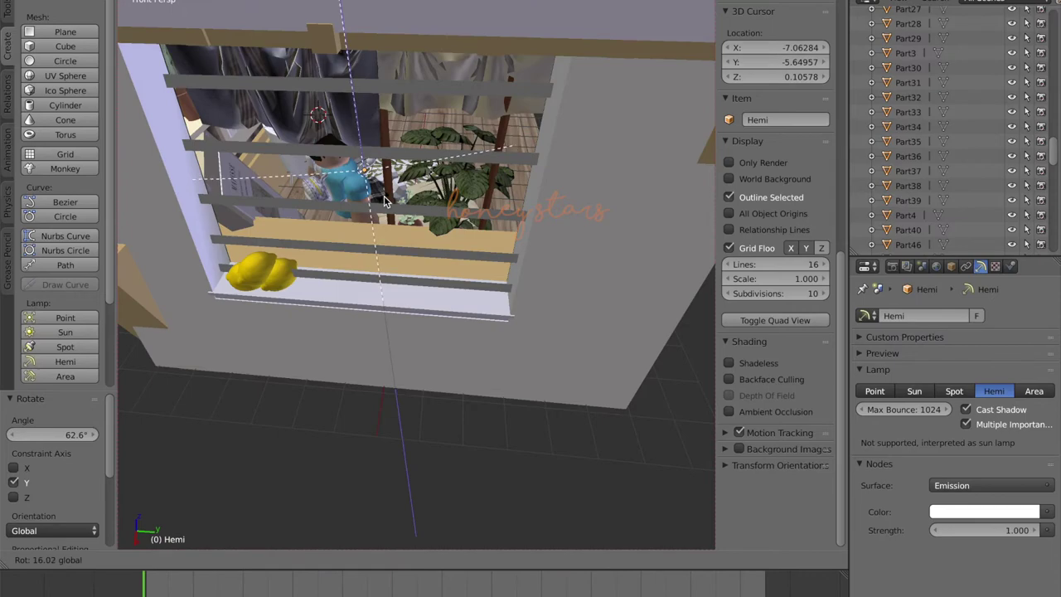
{"action": "left_click", "coordinate": [384, 199]}
{"action": "left_click_drag", "start_coordinate": [359, 120], "coordinate": [364, 170]}
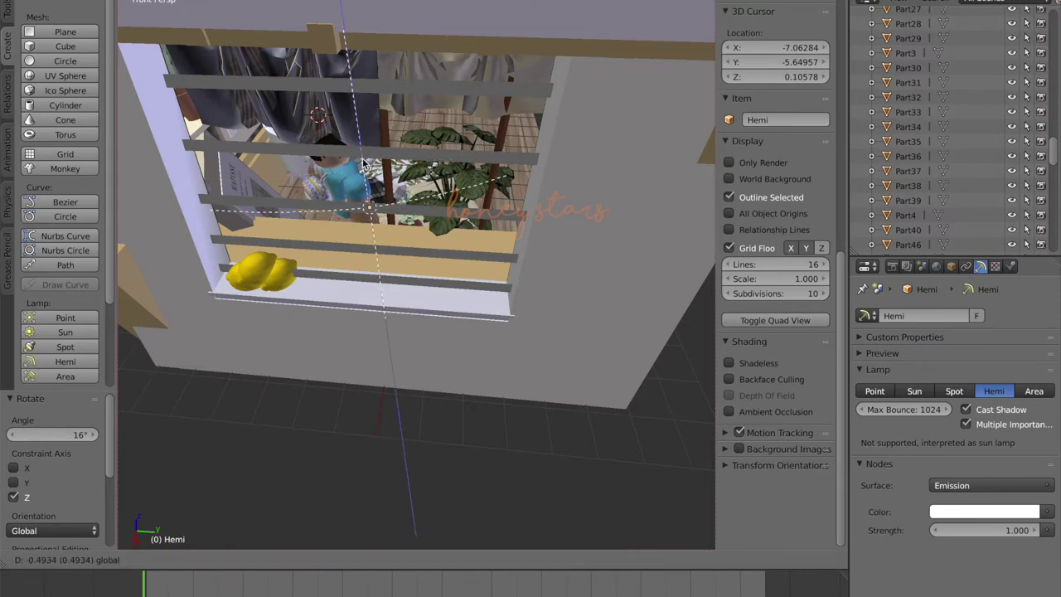
Fine-tune the Hemi lamp's aim toward the characters, rotating it -5.19° about Y, then 4.47° and -7.59° about Z.
{"action": "key", "text": "shift+f"}
{"action": "key", "text": "w"}
{"action": "key", "text": "d"}
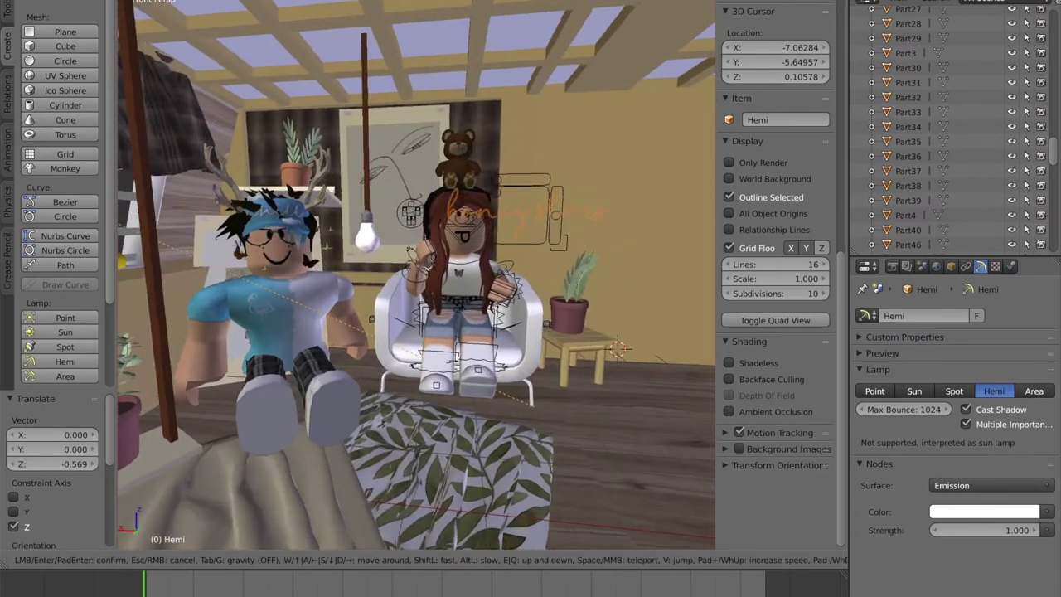
{"action": "key", "text": "w"}
{"action": "key", "text": "s"}
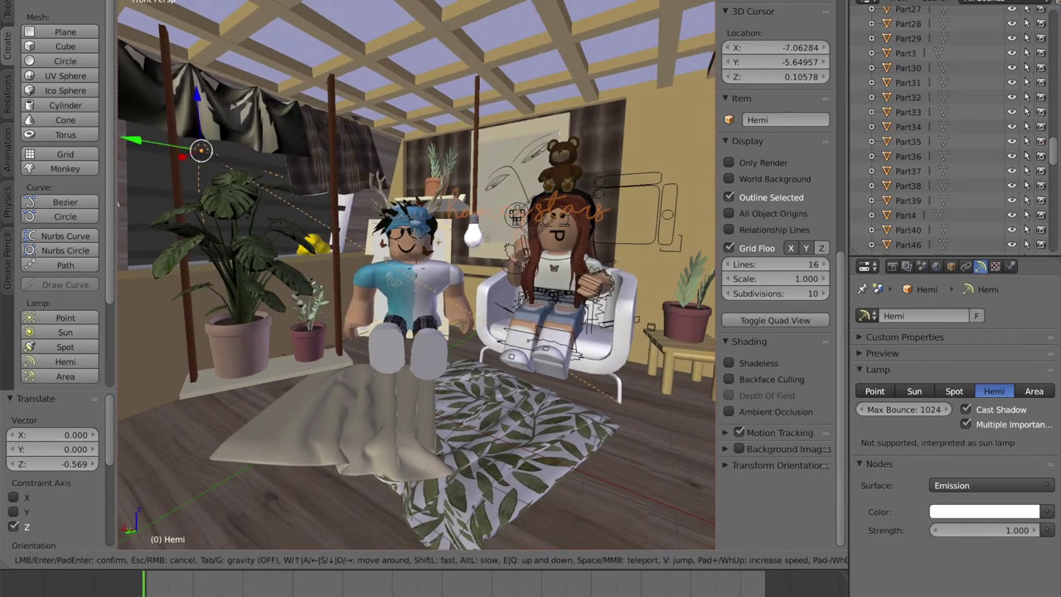
{"action": "left_click", "coordinate": [416, 275]}
{"action": "mouse_move", "coordinate": [230, 164]}
{"action": "left_mouse_down"}
{"action": "mouse_move", "coordinate": [184, 143]}
{"action": "mouse_move", "coordinate": [181, 126]}
{"action": "mouse_move", "coordinate": [223, 123]}
{"action": "mouse_move", "coordinate": [234, 147]}
{"action": "left_mouse_up"}
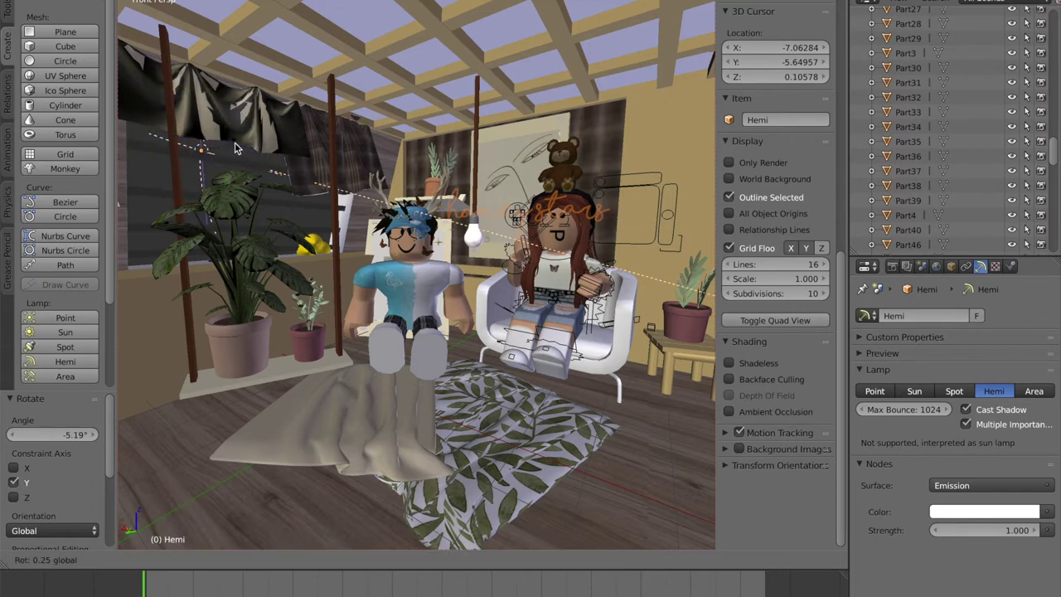
{"action": "key", "text": "shift+f"}
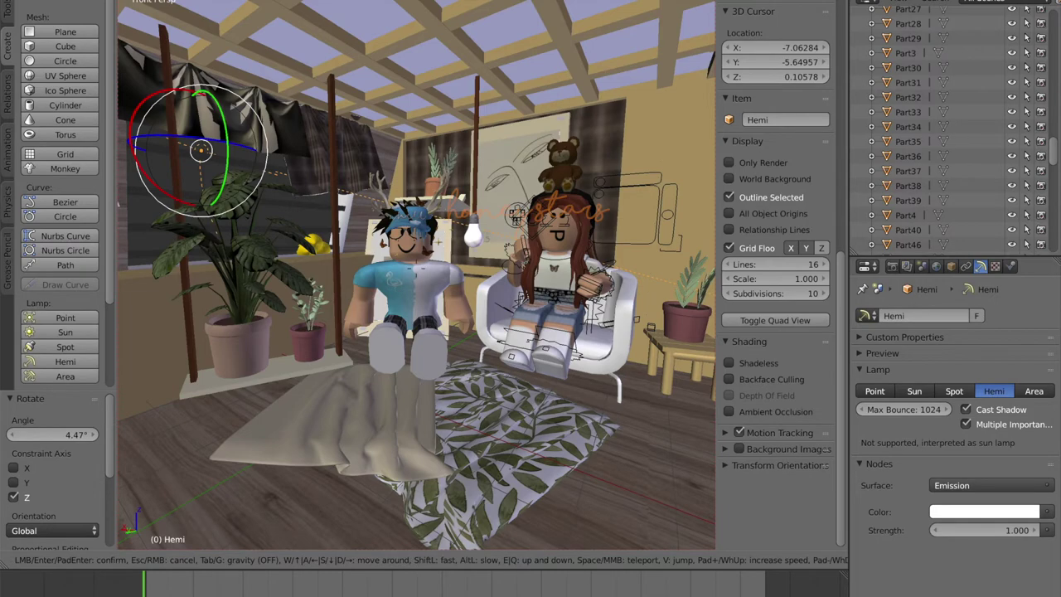
{"action": "key", "text": "w"}
{"action": "left_click", "coordinate": [253, 155]}
{"action": "left_click_drag", "start_coordinate": [233, 143], "coordinate": [198, 150]}
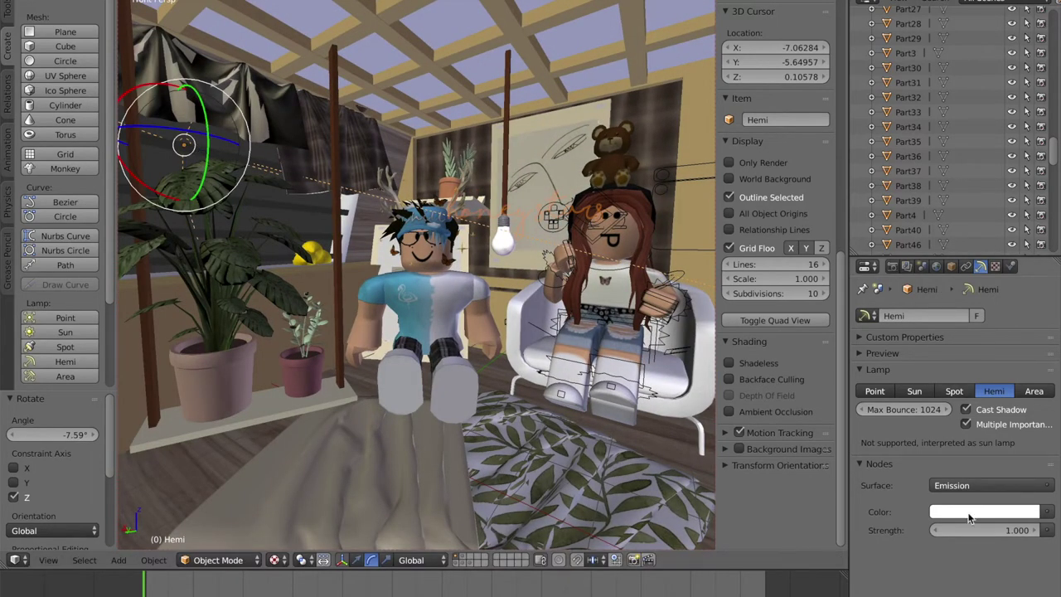
Set the Hemi lamp's emission colour to orange (R 1.000, G 0.327, B 0.127) and its strength to 18.
{"action": "left_click", "coordinate": [968, 512]}
{"action": "left_click_drag", "start_coordinate": [962, 356], "coordinate": [953, 389]}
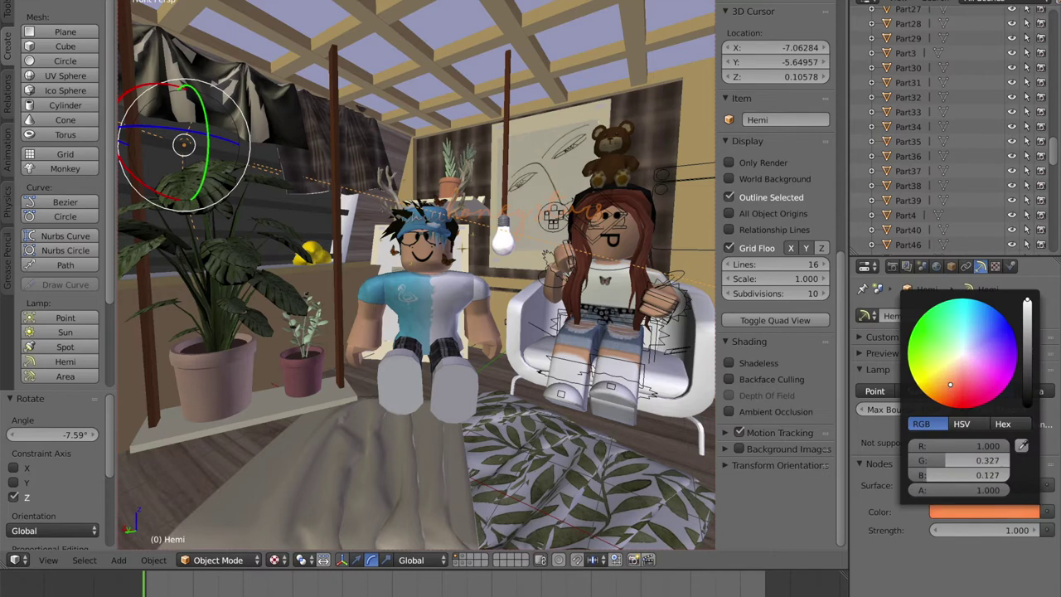
{"action": "left_click", "coordinate": [952, 529]}
{"action": "type", "text": "18"}
{"action": "key", "text": "Return"}
Enable ambient occlusion in the viewport shading and disable it in the world settings.
{"action": "middle_click_drag", "start_coordinate": [399, 267], "coordinate": [417, 274]}
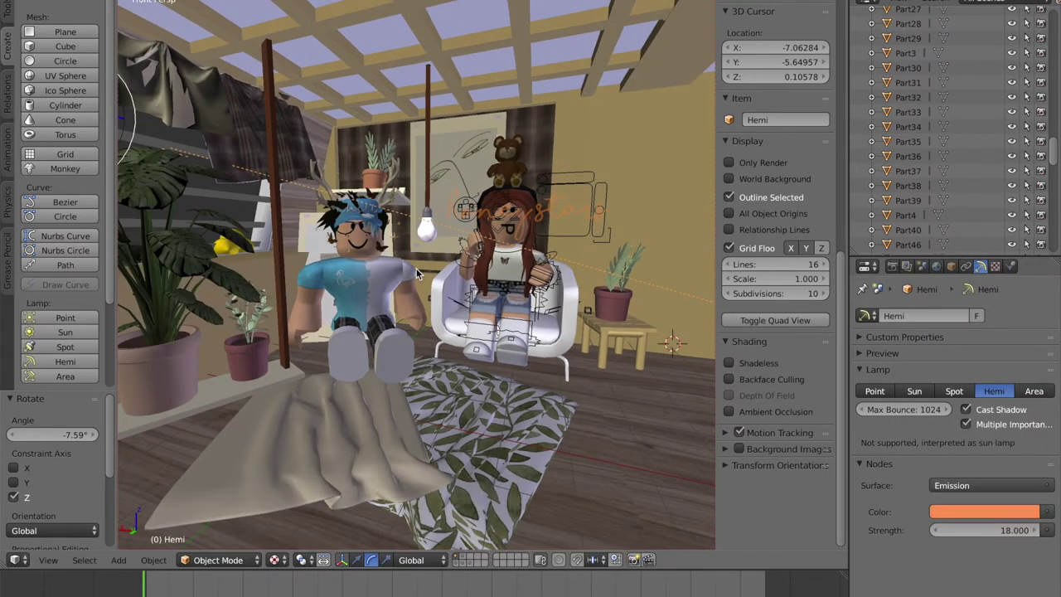
{"action": "left_click", "coordinate": [729, 414]}
{"action": "left_click", "coordinate": [936, 267]}
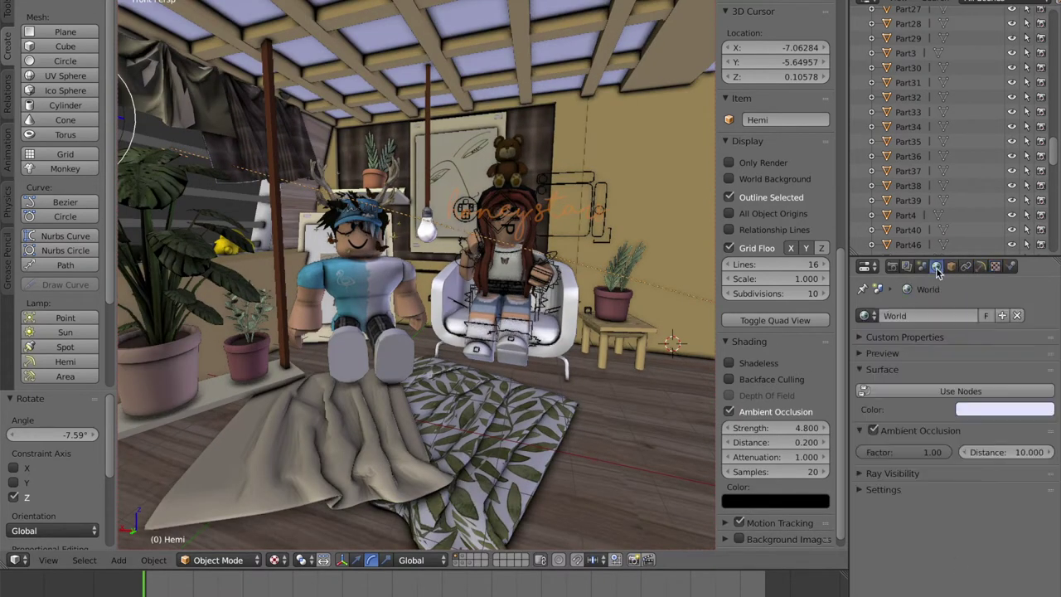
{"action": "left_click", "coordinate": [870, 429]}
Switch to the camera view and preview the scene's lighting with Rendered shading.
{"action": "left_click", "coordinate": [48, 562]}
{"action": "left_click", "coordinate": [70, 504]}
{"action": "left_click", "coordinate": [274, 560]}
{"action": "left_click", "coordinate": [293, 464]}
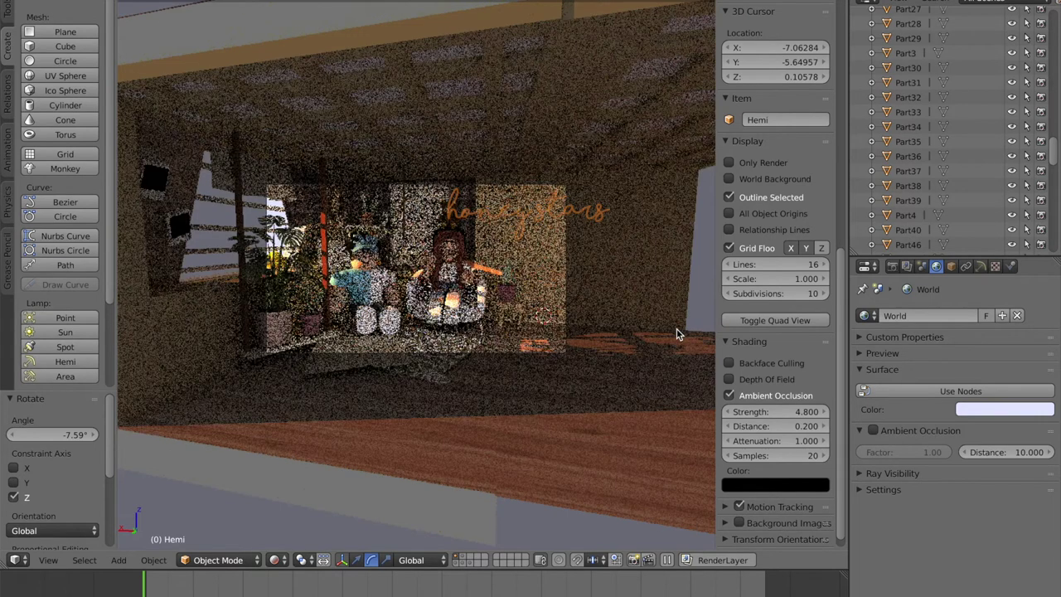
Leave Rendered shading and move the Hemi lamp -0.746 along Z.
{"action": "left_click", "coordinate": [273, 559]}
{"action": "left_click", "coordinate": [289, 498]}
{"action": "left_click", "coordinate": [357, 560]}
{"action": "left_click_drag", "start_coordinate": [196, 135], "coordinate": [192, 157]}
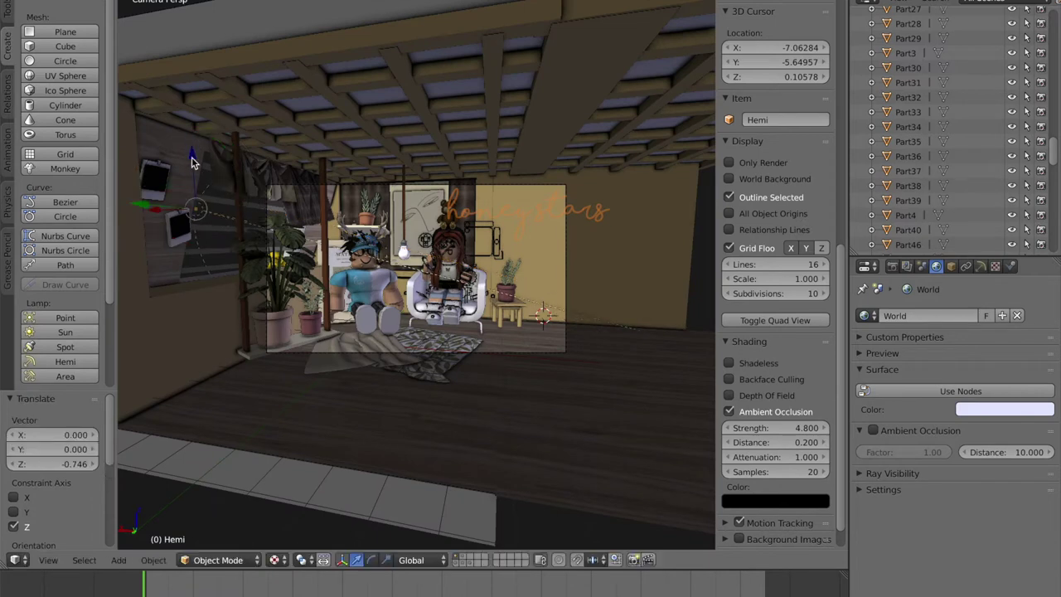
Rotate the Hemi lamp -4.51° about Z and 6.82° about Y, and preview the lighting with Rendered shading.
{"action": "left_click", "coordinate": [374, 560]}
{"action": "mouse_move", "coordinate": [221, 201]}
{"action": "left_mouse_down"}
{"action": "mouse_move", "coordinate": [242, 212]}
{"action": "mouse_move", "coordinate": [202, 208]}
{"action": "left_mouse_up"}
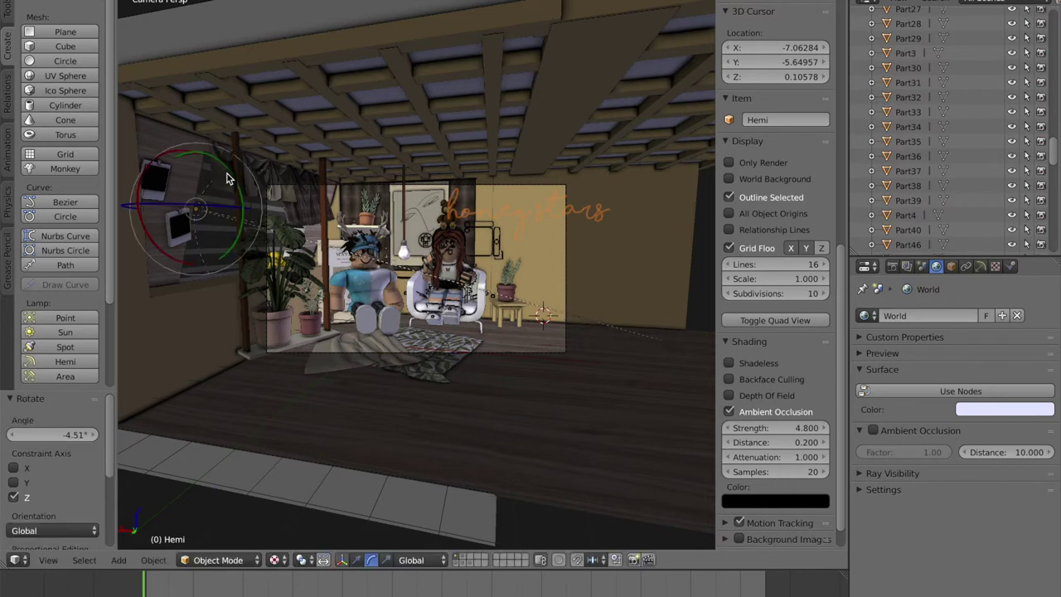
{"action": "left_click", "coordinate": [275, 559]}
{"action": "left_click", "coordinate": [277, 459]}
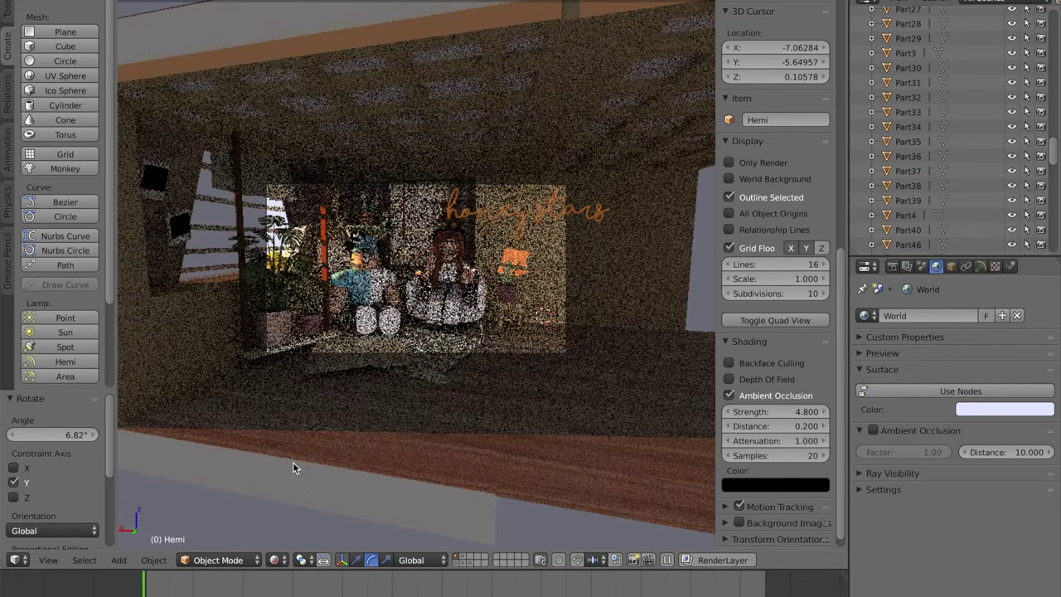
Return to Texture shading outside the camera view and move the Hemi lamp 0.963 along Y at the slatted window.
{"action": "left_click", "coordinate": [275, 560]}
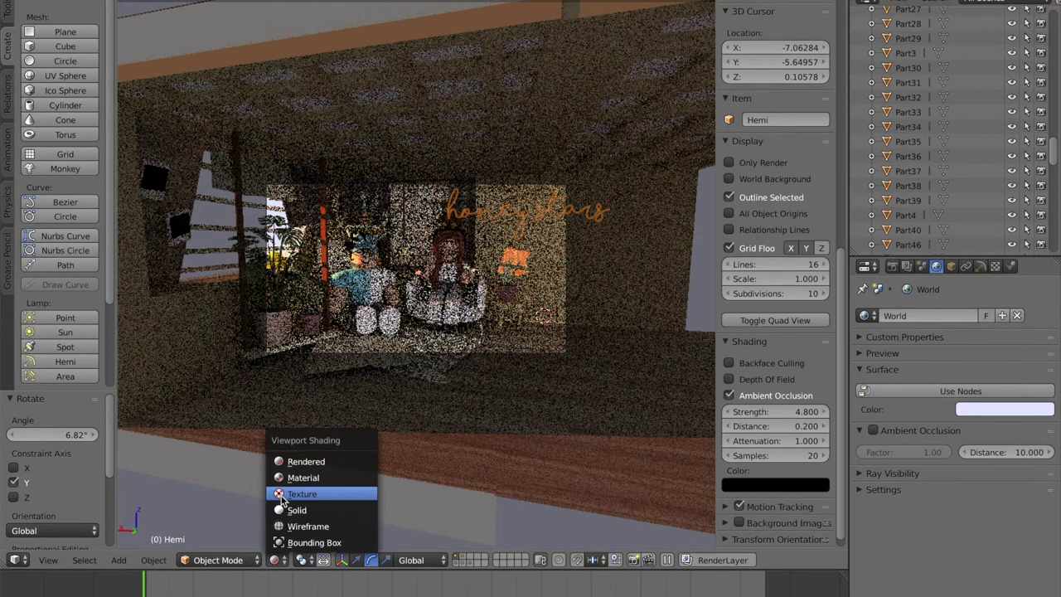
{"action": "left_click", "coordinate": [330, 490]}
{"action": "left_click", "coordinate": [49, 561]}
{"action": "left_click", "coordinate": [69, 506]}
{"action": "key", "text": "shift+f"}
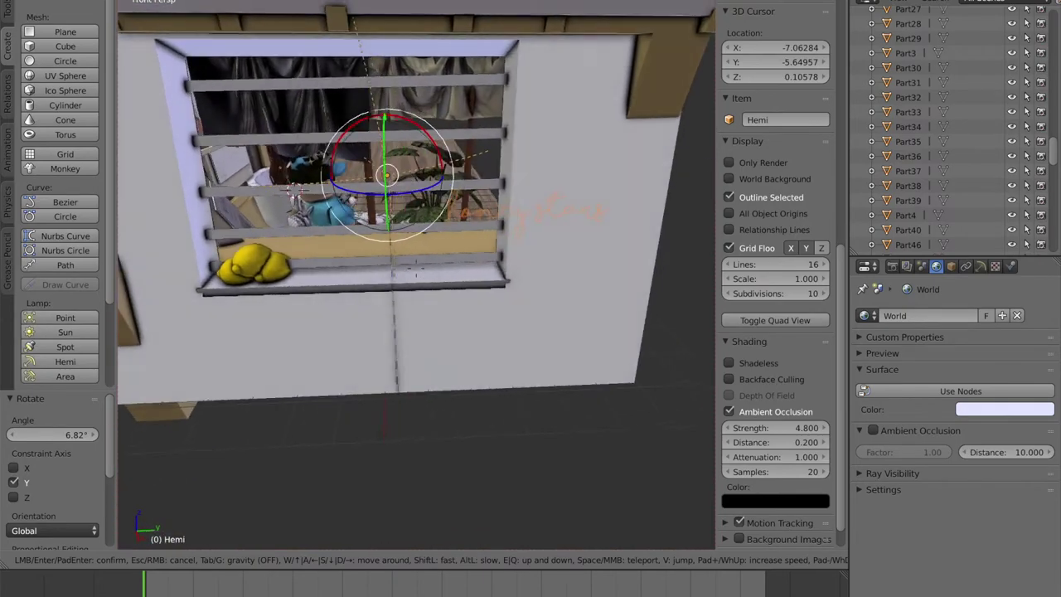
{"action": "left_click", "coordinate": [416, 268]}
{"action": "left_click", "coordinate": [356, 560]}
{"action": "left_click_drag", "start_coordinate": [442, 168], "coordinate": [505, 169]}
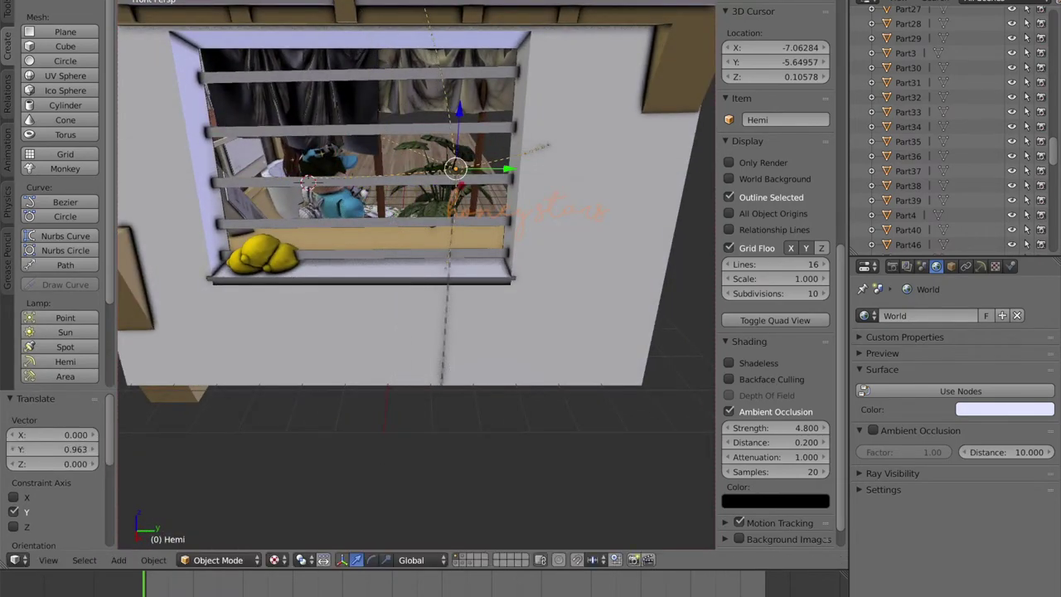
Rotate the Hemi lamp -0.213° about Y and 13.5° about Z, and preview the result with Rendered shading.
{"action": "key", "text": "shift+f"}
{"action": "key", "text": "w"}
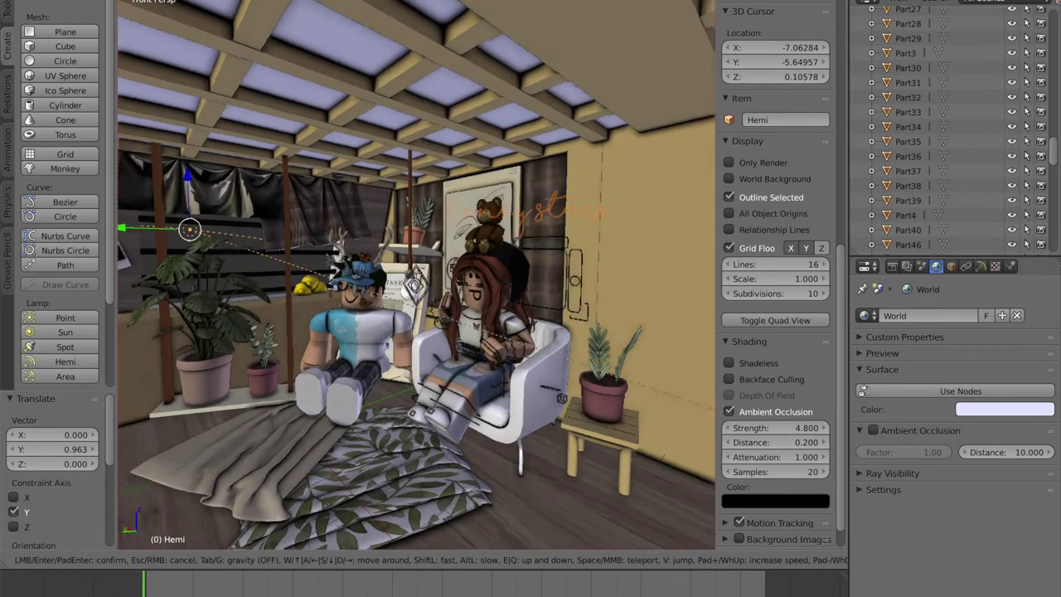
{"action": "left_click", "coordinate": [224, 207]}
{"action": "key", "text": "r"}
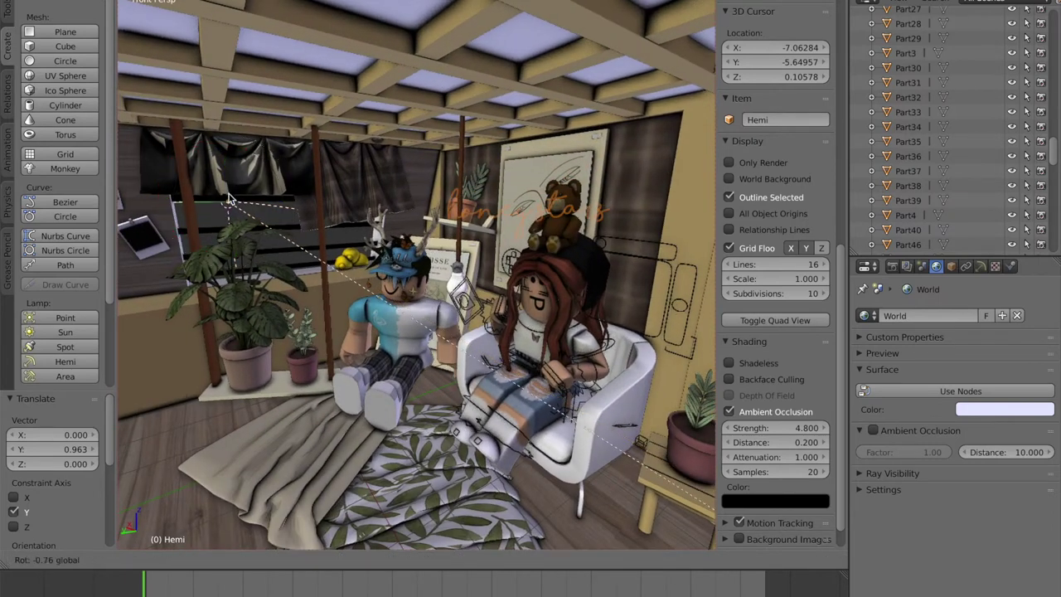
{"action": "left_click", "coordinate": [226, 204]}
{"action": "key", "text": "r"}
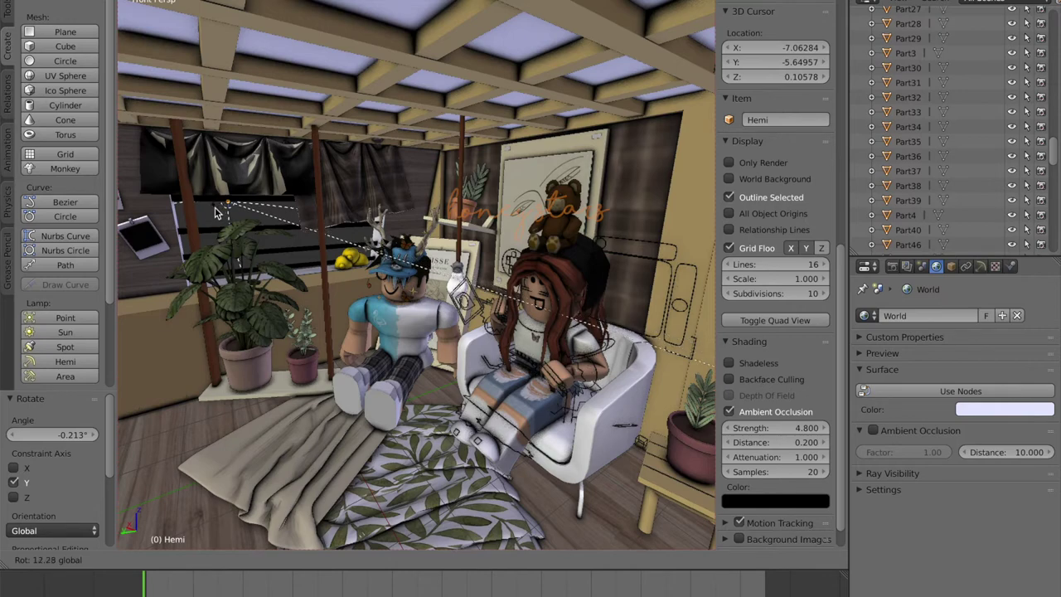
{"action": "left_click", "coordinate": [216, 212]}
{"action": "left_click", "coordinate": [274, 559]}
{"action": "left_click", "coordinate": [290, 459]}
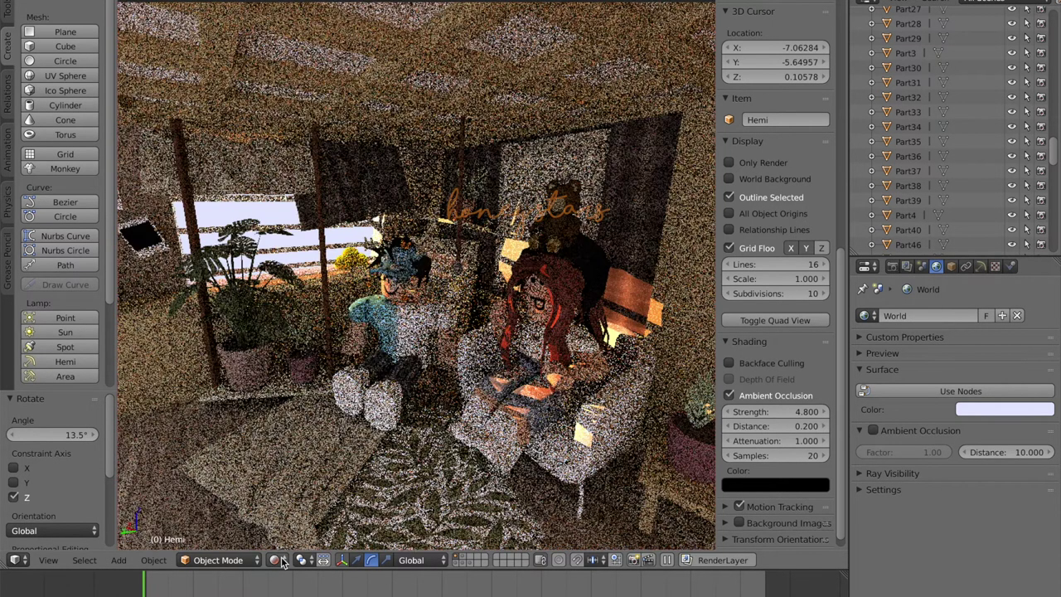
Switch to Solid shading and move the Hemi lamp along Y and slightly down along Z.
{"action": "left_click", "coordinate": [280, 560]}
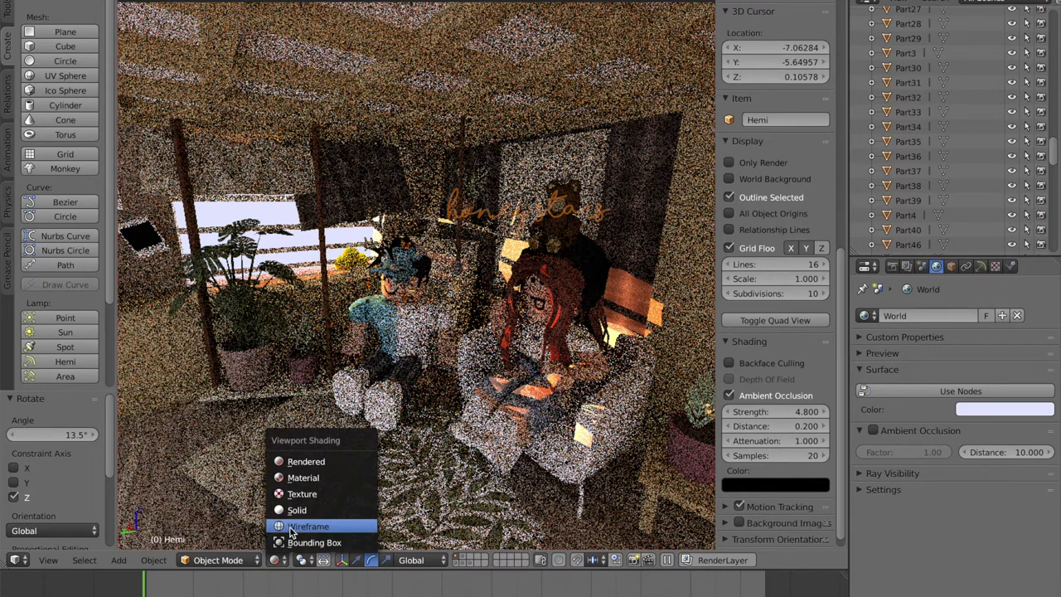
{"action": "left_click", "coordinate": [307, 506]}
{"action": "left_click", "coordinate": [357, 561]}
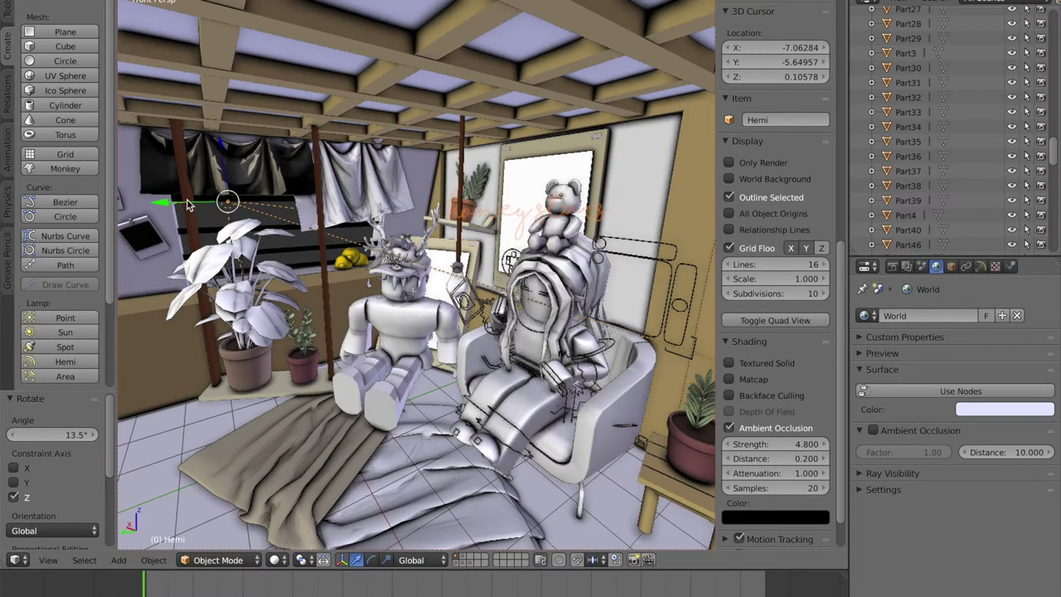
{"action": "mouse_move", "coordinate": [183, 201]}
{"action": "left_mouse_down"}
{"action": "mouse_move", "coordinate": [155, 199]}
{"action": "mouse_move", "coordinate": [164, 196]}
{"action": "left_mouse_up"}
{"action": "left_click_drag", "start_coordinate": [204, 148], "coordinate": [199, 200]}
Rotate the Hemi lamp 4.18° about Y and -7.17° about Z, and preview it with Rendered shading.
{"action": "left_click", "coordinate": [370, 560]}
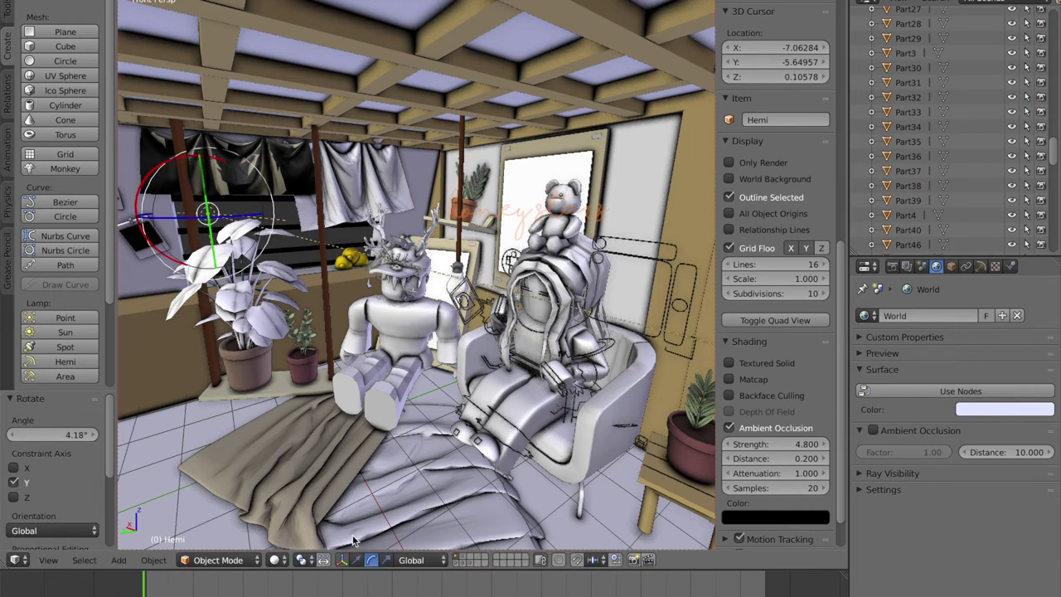
{"action": "mouse_move", "coordinate": [229, 232]}
{"action": "left_mouse_down"}
{"action": "mouse_move", "coordinate": [139, 214]}
{"action": "mouse_move", "coordinate": [169, 217]}
{"action": "left_mouse_up"}
{"action": "left_click", "coordinate": [279, 559]}
{"action": "left_click", "coordinate": [308, 457]}
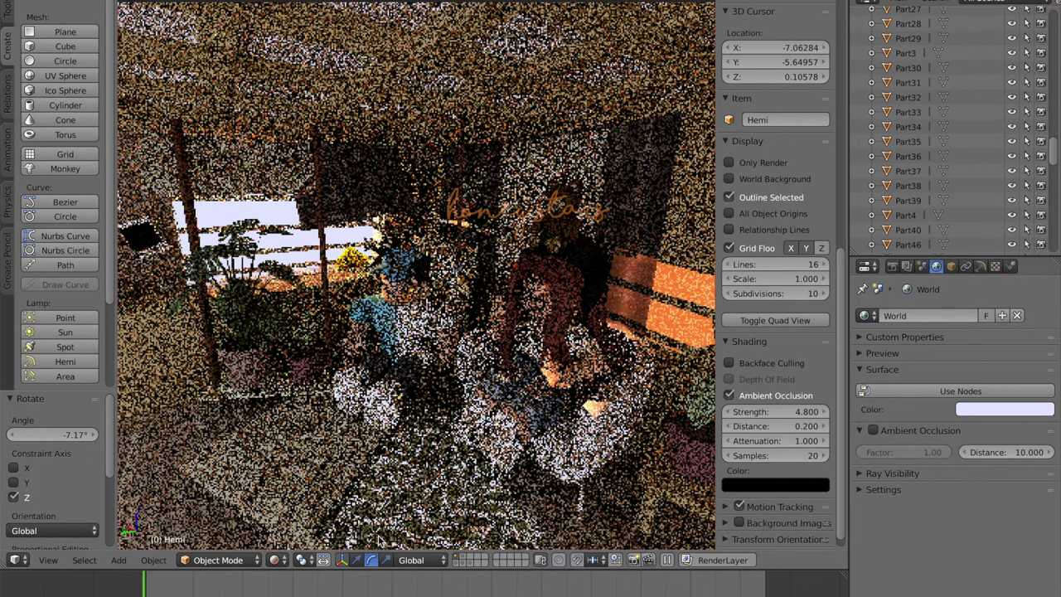
Check the rendered window light through the camera view and return to Texture shading.
{"action": "left_click", "coordinate": [48, 560]}
{"action": "left_click", "coordinate": [55, 506]}
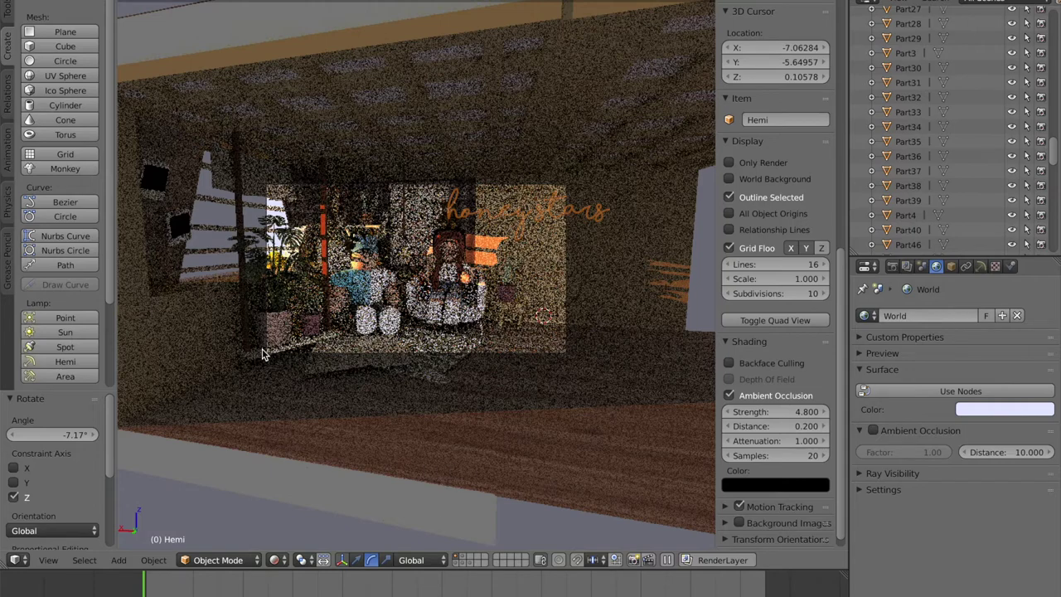
{"action": "left_click", "coordinate": [48, 560]}
{"action": "left_click", "coordinate": [63, 506]}
{"action": "left_click", "coordinate": [277, 560]}
{"action": "left_click", "coordinate": [283, 494]}
Duplicate the Hemi lamp in place.
{"action": "key", "text": "shift+f"}
{"action": "key", "text": "w"}
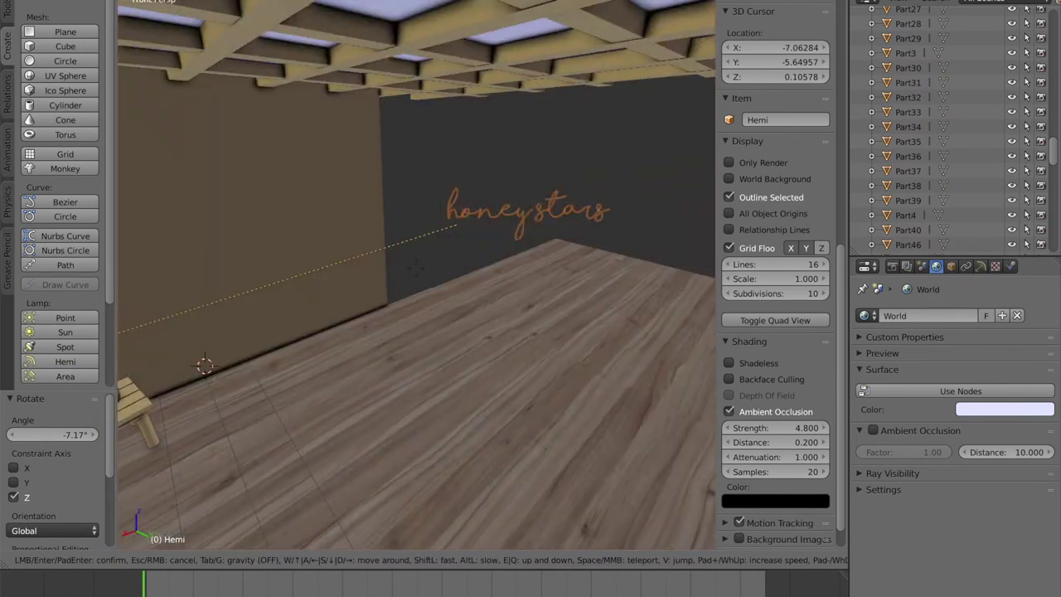
{"action": "key", "text": "d"}
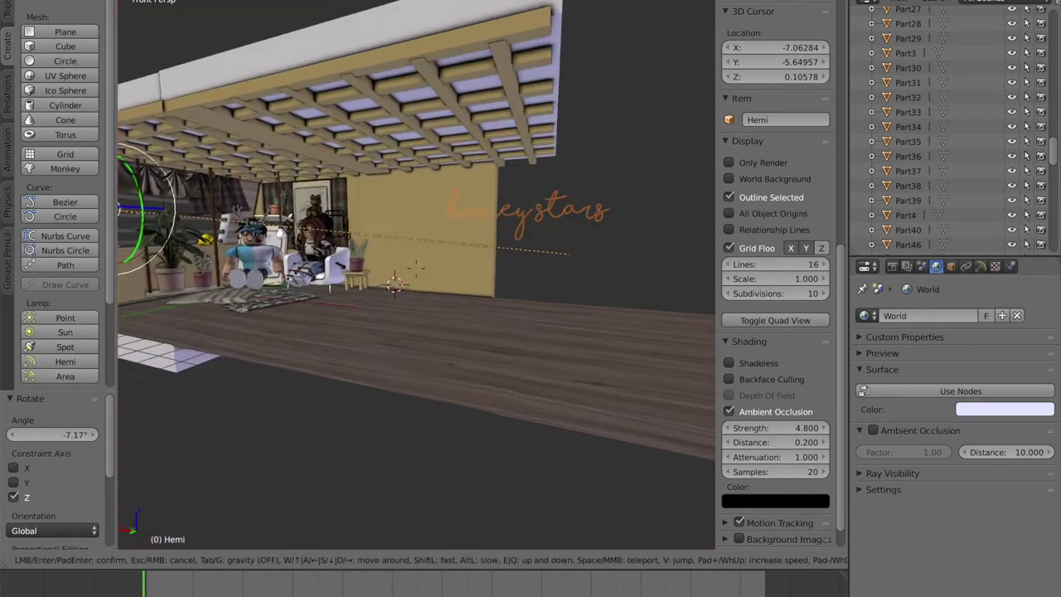
{"action": "left_click", "coordinate": [415, 273]}
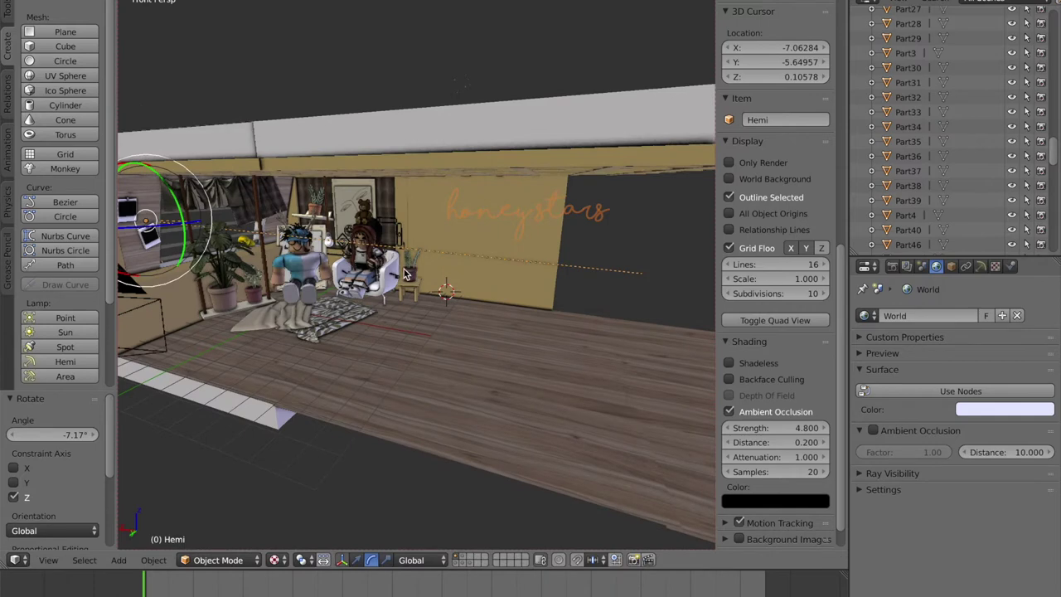
{"action": "key", "text": "shift+d"}
{"action": "left_click", "coordinate": [404, 270]}
Move the duplicated Hemi lamp across to the room's open side, finishing with a shift of -15.983 along X.
{"action": "left_click", "coordinate": [357, 557]}
{"action": "key", "text": "shift+f"}
{"action": "key", "text": "s"}
{"action": "key", "text": "a"}
{"action": "left_click", "coordinate": [358, 264]}
{"action": "left_click_drag", "start_coordinate": [170, 222], "coordinate": [690, 252]}
{"action": "key", "text": "shift+f"}
{"action": "left_click", "coordinate": [415, 267]}
{"action": "left_click_drag", "start_coordinate": [210, 212], "coordinate": [499, 307]}
Rotate the duplicated Hemi lamp 115° about Z.
{"action": "key", "text": "shift+f"}
{"action": "left_click", "coordinate": [345, 535]}
{"action": "key", "text": "r"}
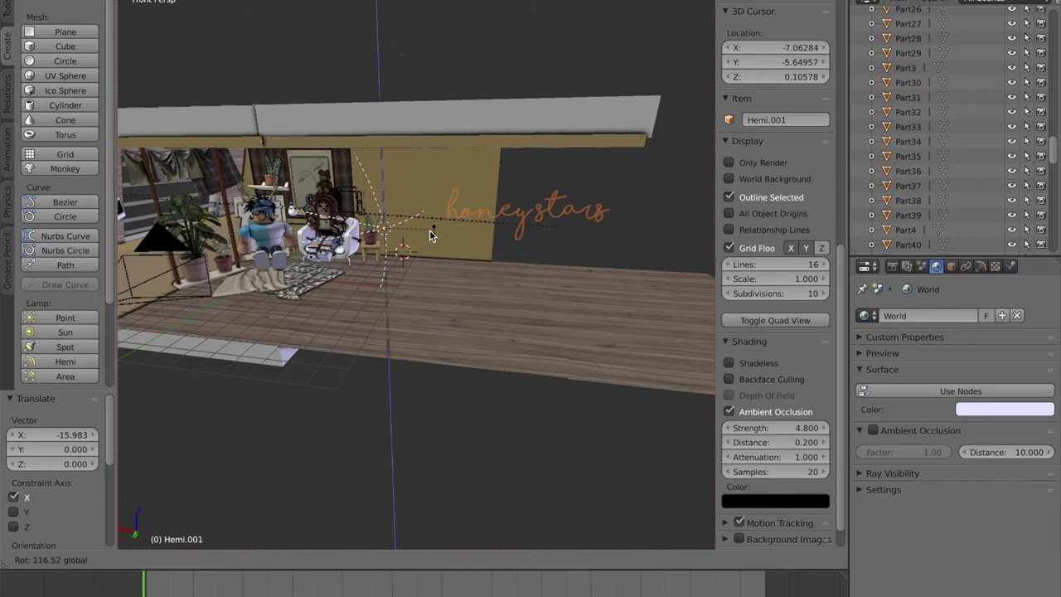
{"action": "left_click", "coordinate": [405, 218]}
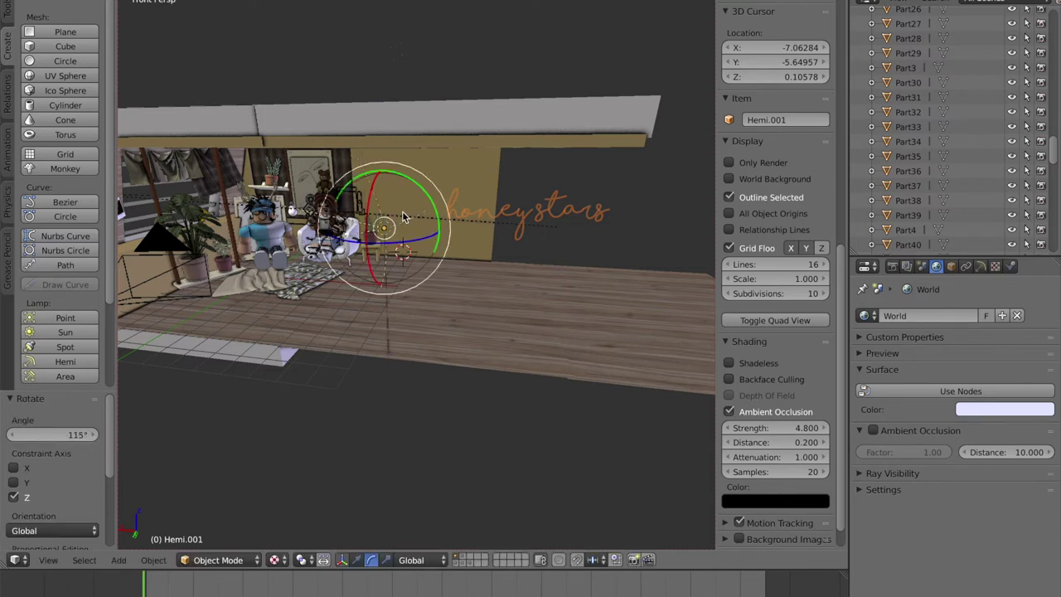
Set the duplicated Hemi lamp's strength to 15 and preview the scene through the camera with Rendered shading.
{"action": "left_click", "coordinate": [980, 266]}
{"action": "left_click", "coordinate": [984, 512]}
{"action": "left_click", "coordinate": [988, 534]}
{"action": "key", "text": "Return"}
{"action": "left_click", "coordinate": [48, 559]}
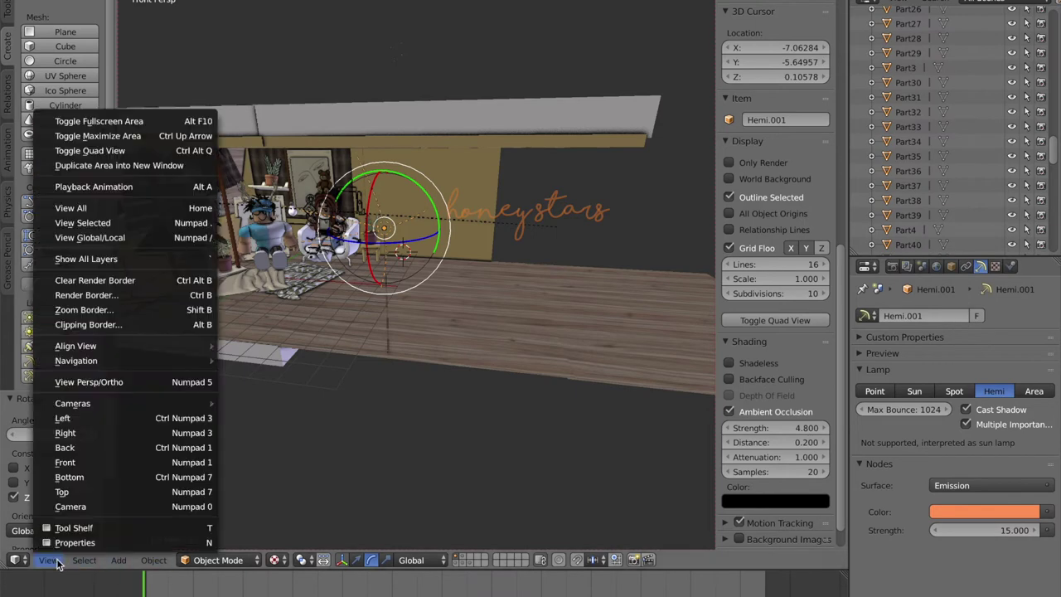
{"action": "left_click", "coordinate": [71, 505]}
{"action": "left_click", "coordinate": [274, 559]}
{"action": "left_click", "coordinate": [300, 462]}
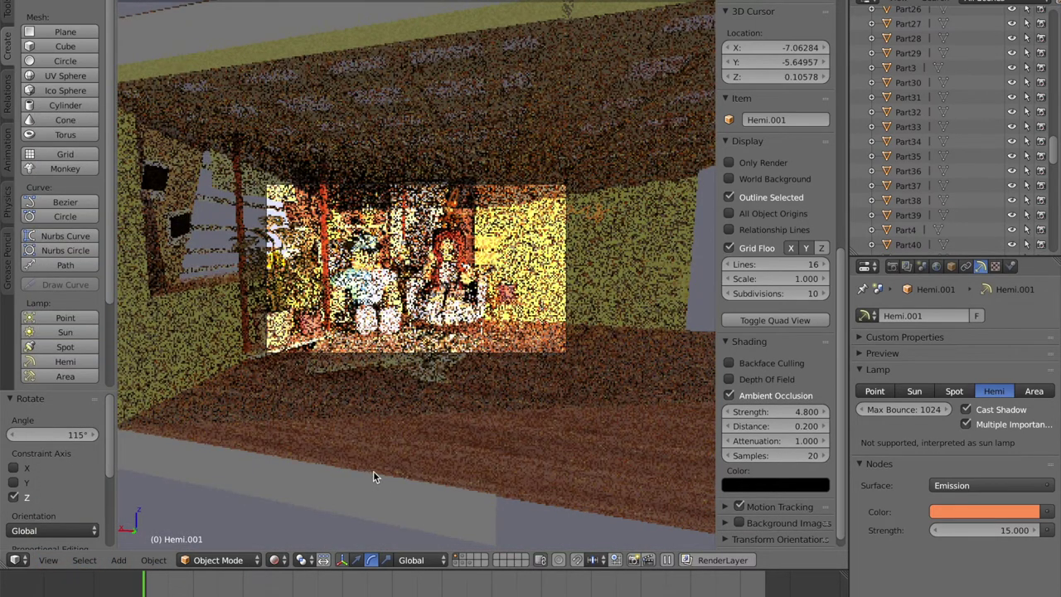
Change the duplicated Hemi lamp's emission colour to red-orange and set its strength to 12.
{"action": "left_click", "coordinate": [1004, 514]}
{"action": "left_click_drag", "start_coordinate": [948, 382], "coordinate": [983, 347]}
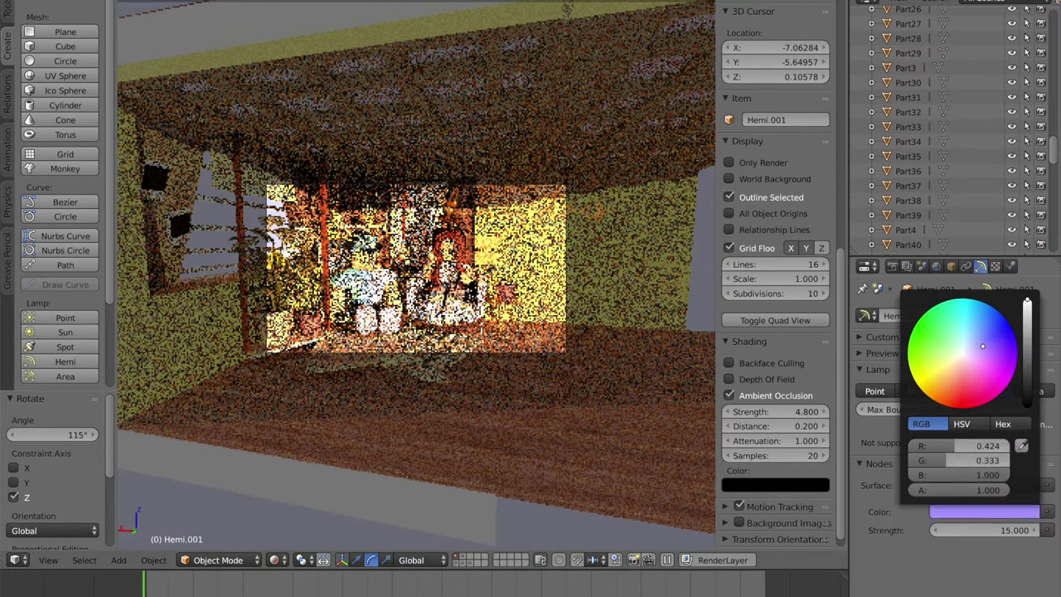
{"action": "left_click_drag", "start_coordinate": [982, 351], "coordinate": [953, 395]}
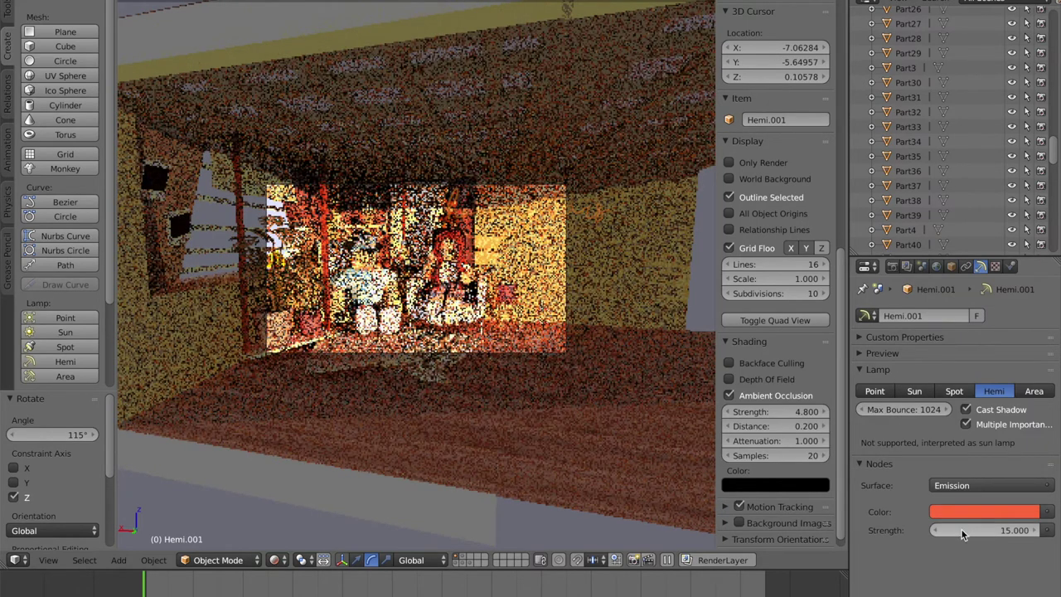
{"action": "left_click", "coordinate": [960, 530]}
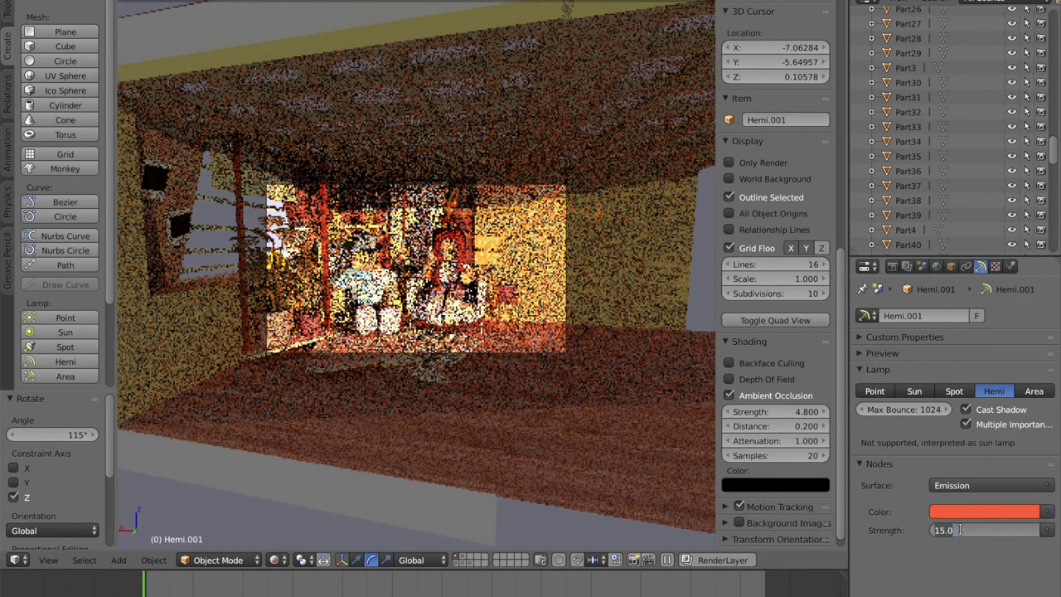
{"action": "type", "text": "12"}
{"action": "key", "text": "Return"}
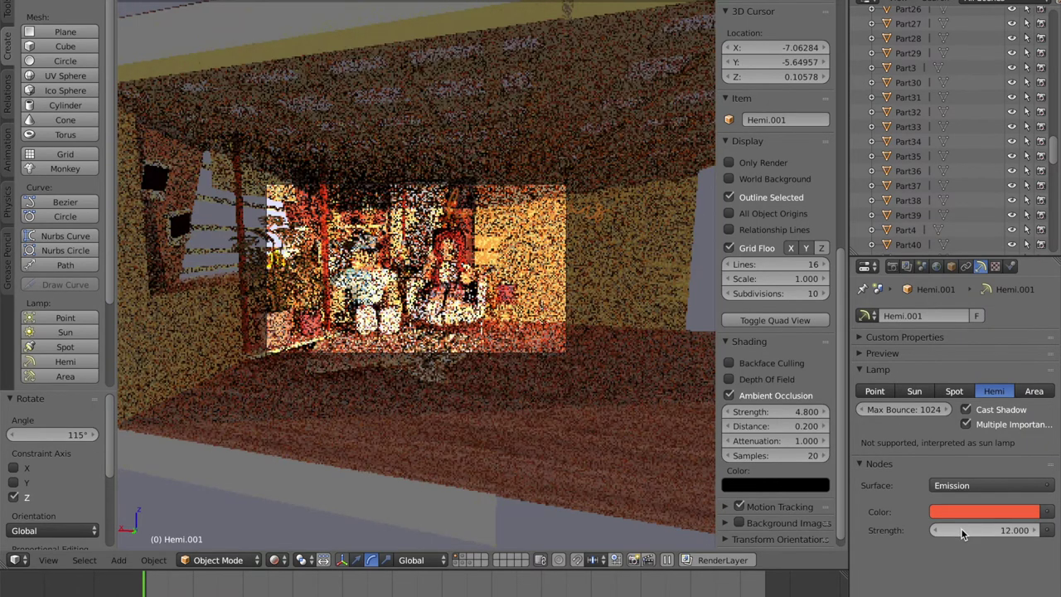
Enable ambient occlusion in the world settings with a factor of 0.70.
{"action": "left_click", "coordinate": [936, 266]}
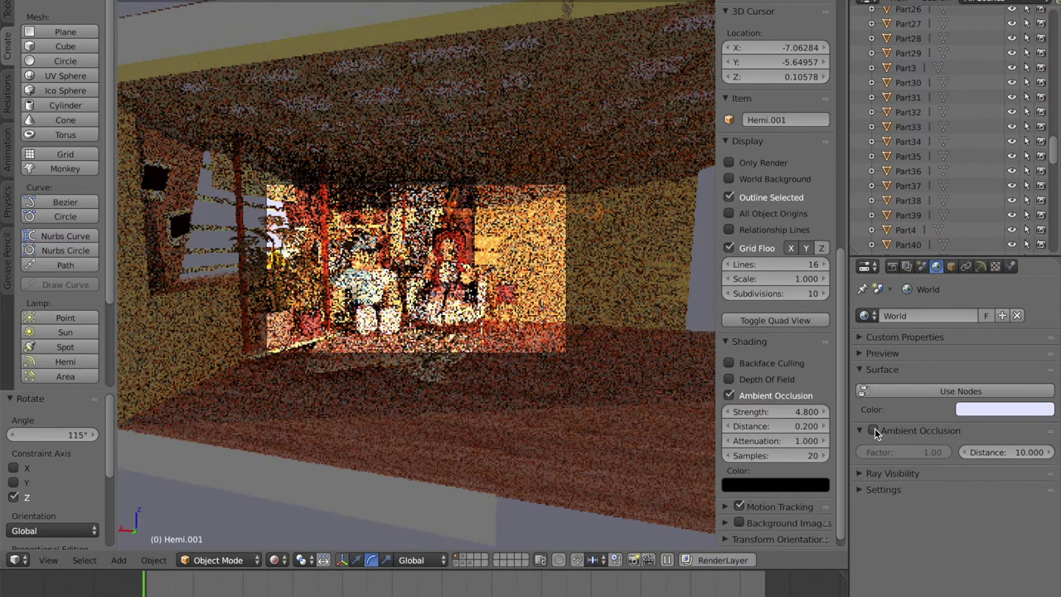
{"action": "left_click", "coordinate": [875, 429]}
{"action": "mouse_move", "coordinate": [907, 454]}
{"action": "left_mouse_down"}
{"action": "mouse_move", "coordinate": [870, 455]}
{"action": "mouse_move", "coordinate": [904, 453]}
{"action": "left_mouse_up"}
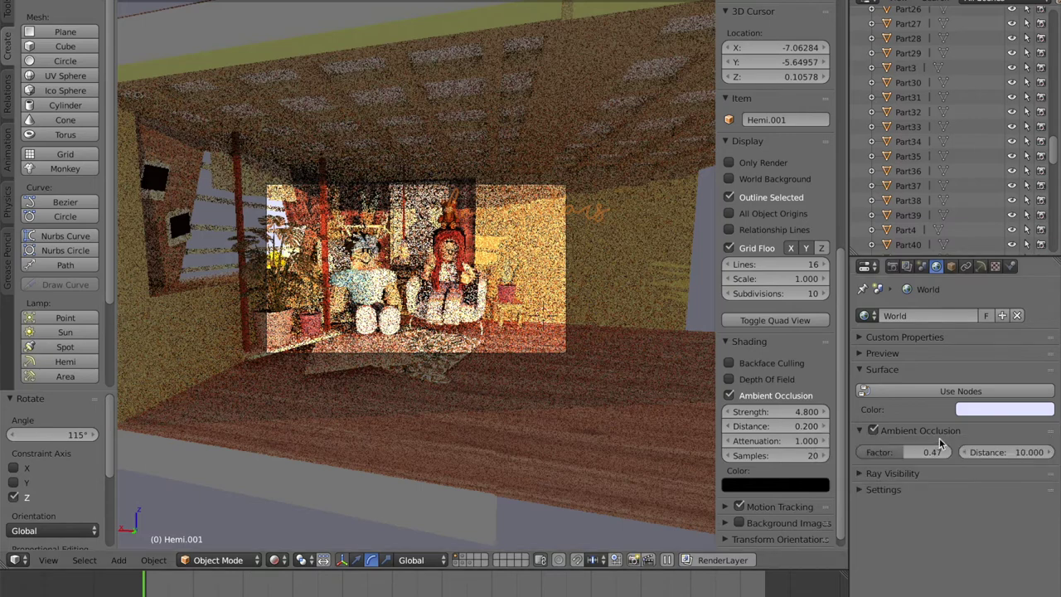
{"action": "left_click_drag", "start_coordinate": [912, 452], "coordinate": [925, 453]}
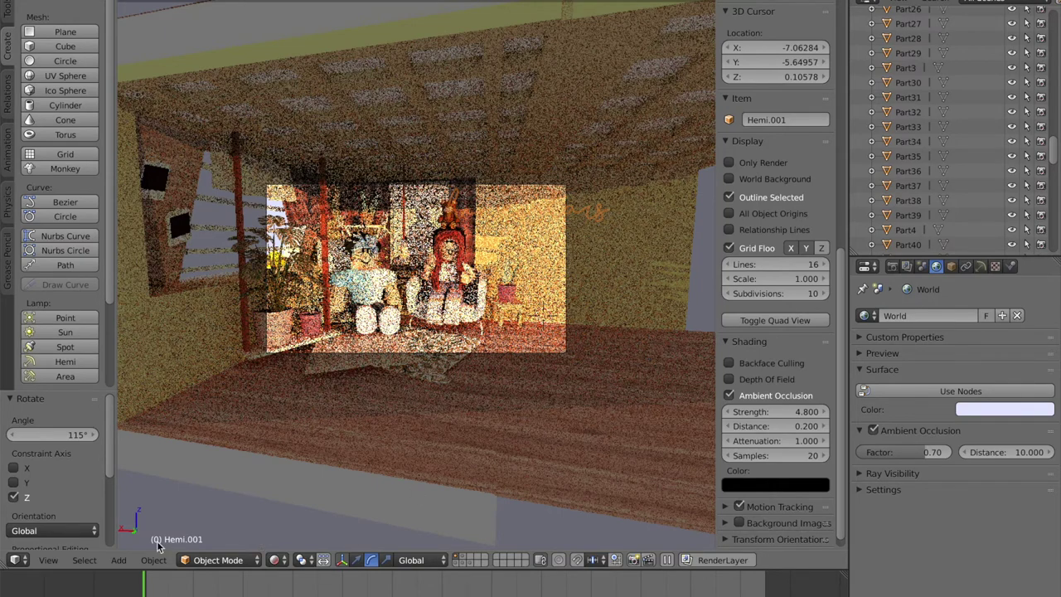
Return to Texture shading outside the camera view and add a Point lamp to the scene.
{"action": "left_click", "coordinate": [43, 563]}
{"action": "left_click", "coordinate": [66, 507]}
{"action": "left_click", "coordinate": [275, 559]}
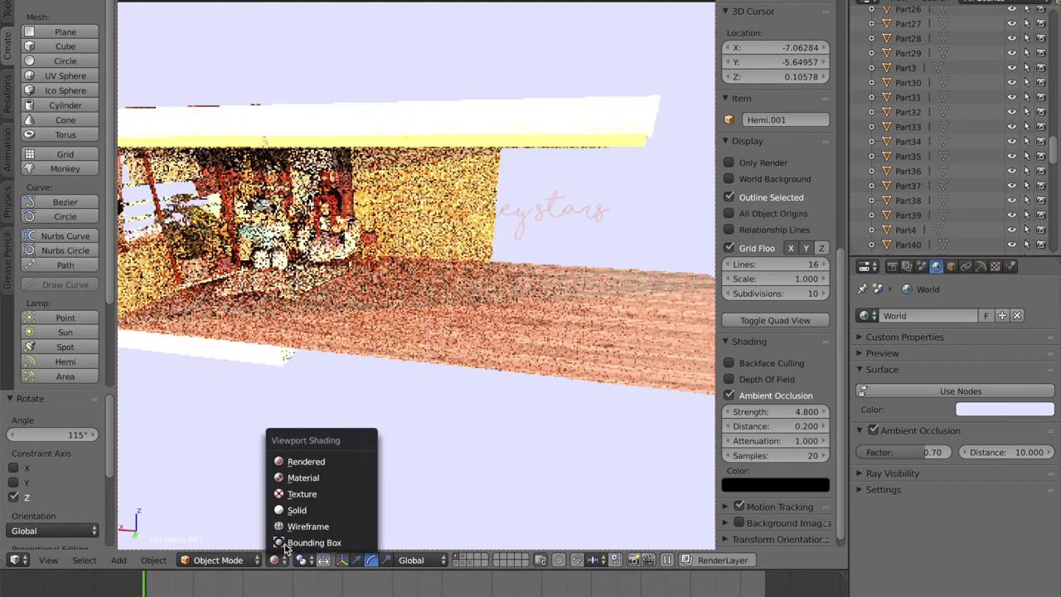
{"action": "left_click", "coordinate": [302, 492]}
{"action": "key", "text": "shift+f"}
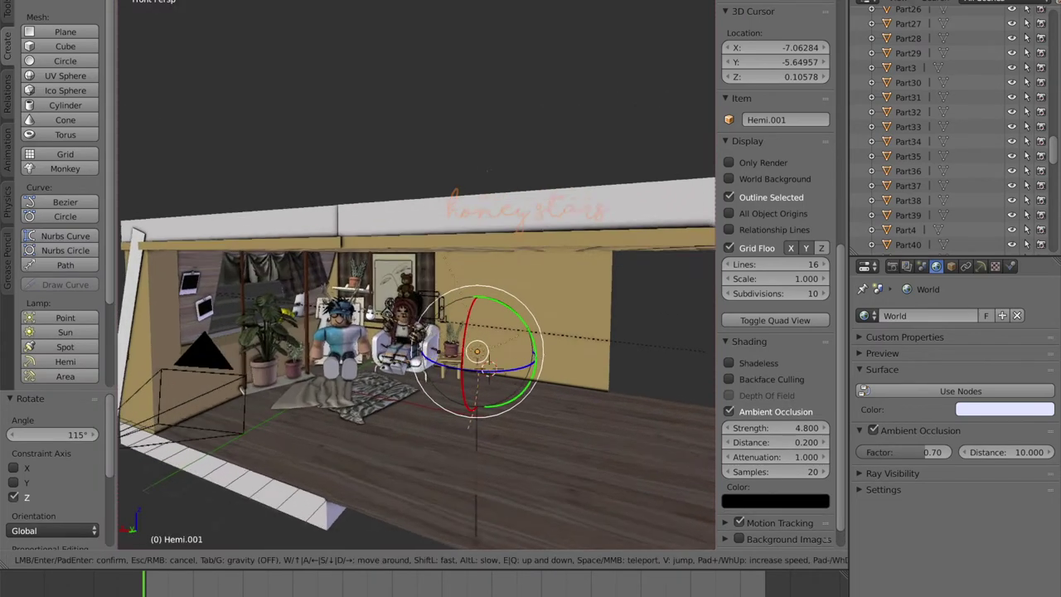
{"action": "key", "text": "w"}
{"action": "left_click", "coordinate": [417, 270]}
{"action": "scroll", "coordinate": [62, 165], "scroll_direction": "down", "scroll_amount": 3}
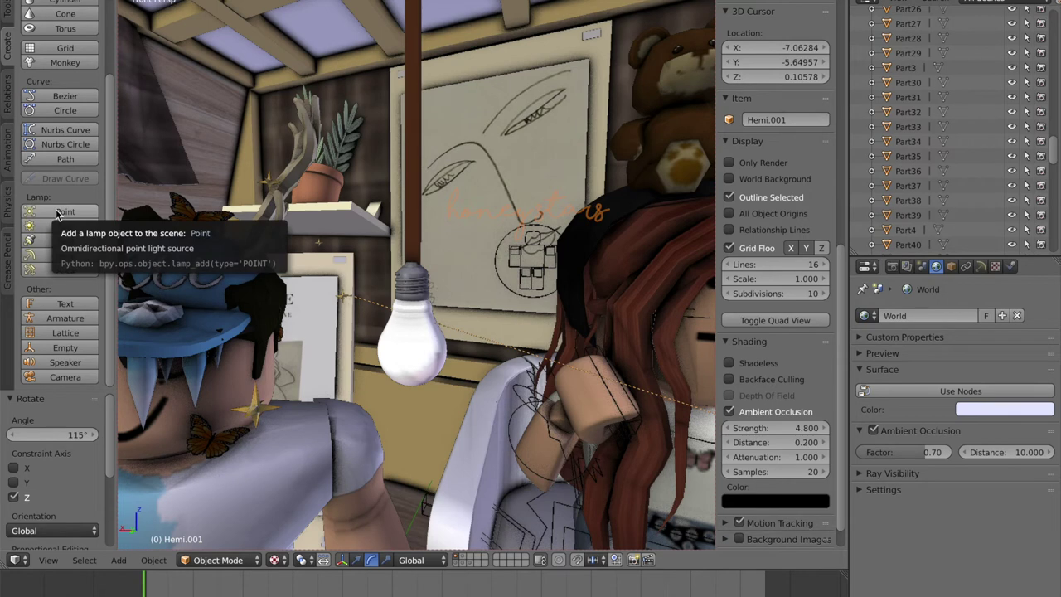
{"action": "left_click", "coordinate": [62, 213]}
Raise the Point lamp along Z and move it along X toward the seated characters.
{"action": "key", "text": "shift+f"}
{"action": "key", "text": "s"}
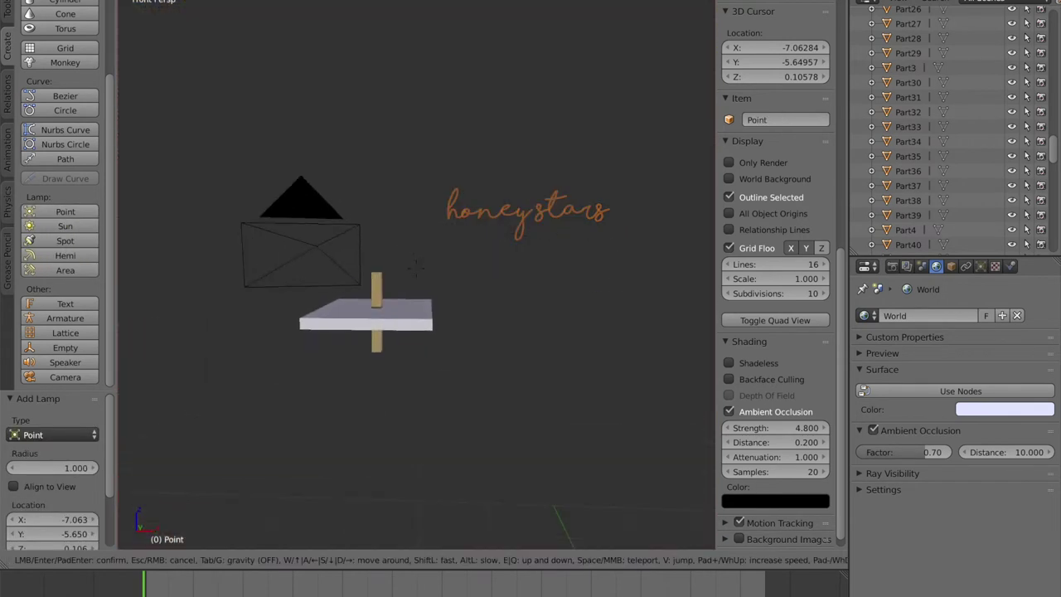
{"action": "left_click", "coordinate": [416, 272]}
{"action": "left_click", "coordinate": [357, 562]}
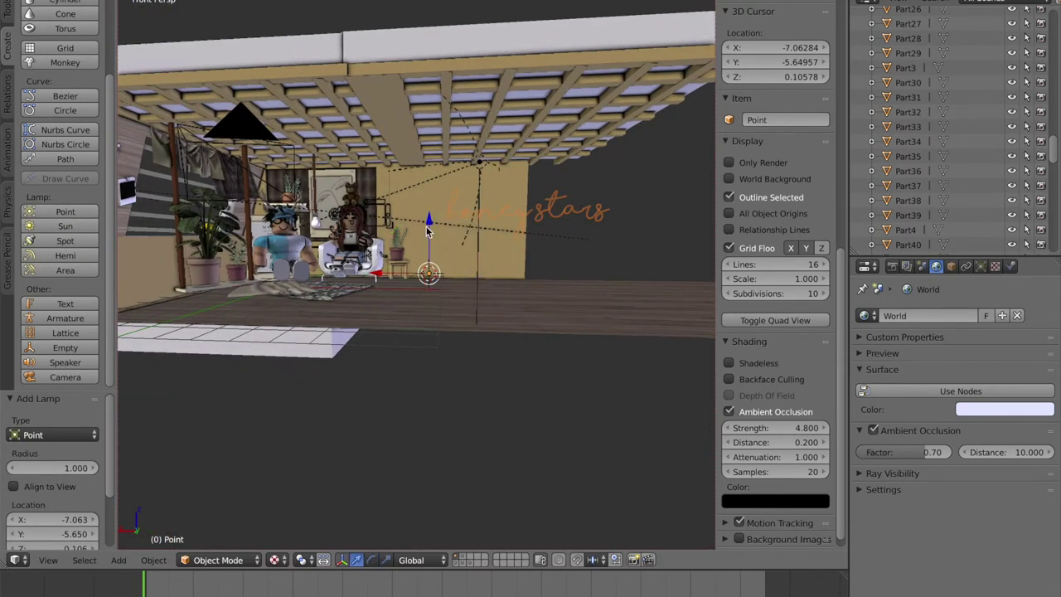
{"action": "left_click_drag", "start_coordinate": [428, 227], "coordinate": [428, 164]}
{"action": "left_click_drag", "start_coordinate": [380, 214], "coordinate": [272, 206]}
Move the Point lamp about 1.276 units in the negative X direction toward the hanging bulb.
{"action": "key", "text": "shift+f"}
{"action": "key", "text": "w"}
{"action": "left_click", "coordinate": [416, 272]}
{"action": "left_click_drag", "start_coordinate": [329, 231], "coordinate": [405, 227]}
Check the Point lamp's position from close beside the hanging bulb and shift it along Y to line up with the bulb.
{"action": "key", "text": "shift+f"}
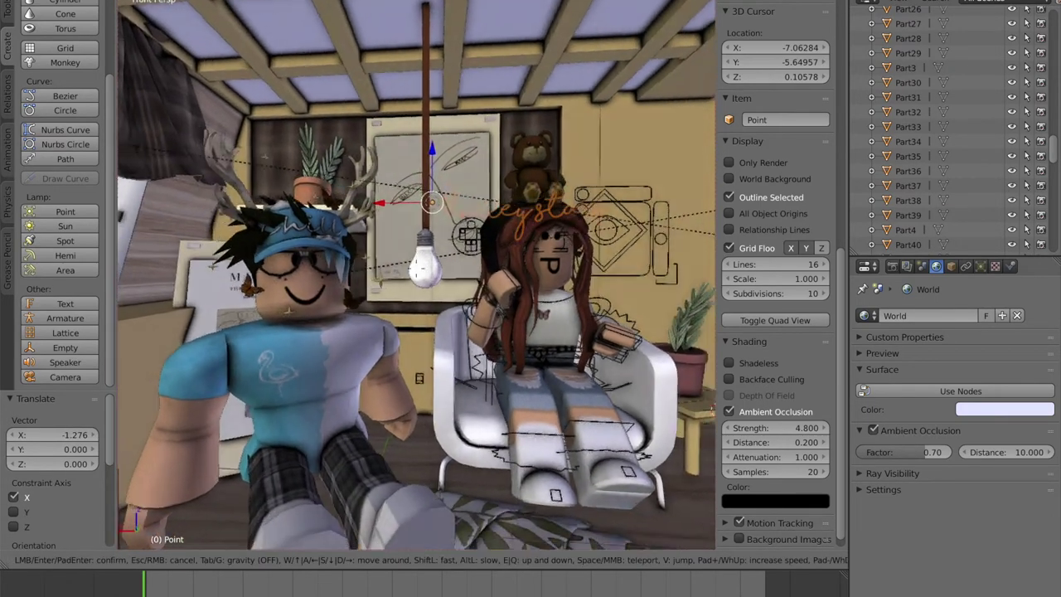
{"action": "key", "text": "w"}
{"action": "key", "text": "w"}
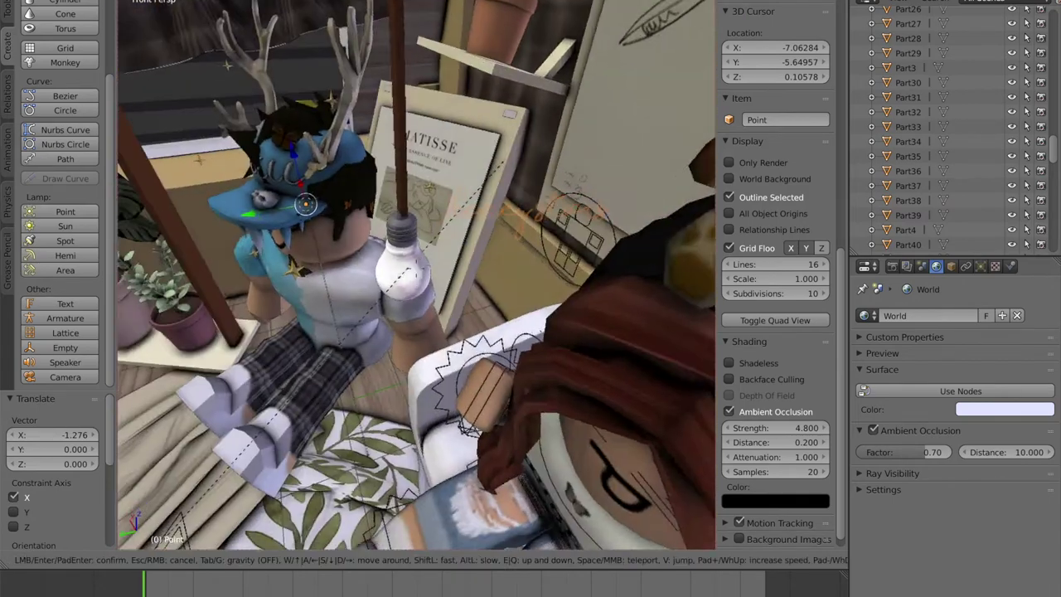
{"action": "left_click", "coordinate": [417, 270]}
{"action": "left_click_drag", "start_coordinate": [254, 185], "coordinate": [314, 187]}
{"action": "key", "text": "Return"}
{"action": "key", "text": "g"}
{"action": "key", "text": "y"}
{"action": "left_click_drag", "start_coordinate": [406, 208], "coordinate": [406, 211]}
Fine-tune the Point lamp along X and lower it about 0.107 along Z into the centre of the bulb.
{"action": "key", "text": "shift+f"}
{"action": "key", "text": "w"}
{"action": "left_click", "coordinate": [416, 270]}
{"action": "key", "text": "g"}
{"action": "key", "text": "x"}
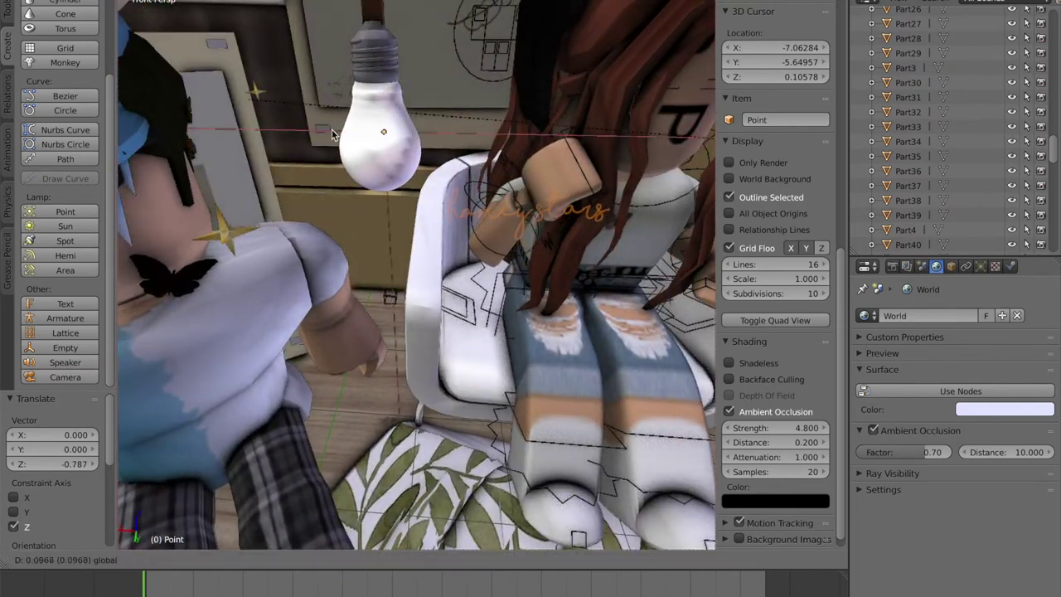
{"action": "key", "text": "Return"}
{"action": "key", "text": "g"}
{"action": "key", "text": "x"}
{"action": "key", "text": "z"}
{"action": "key", "text": "Return"}
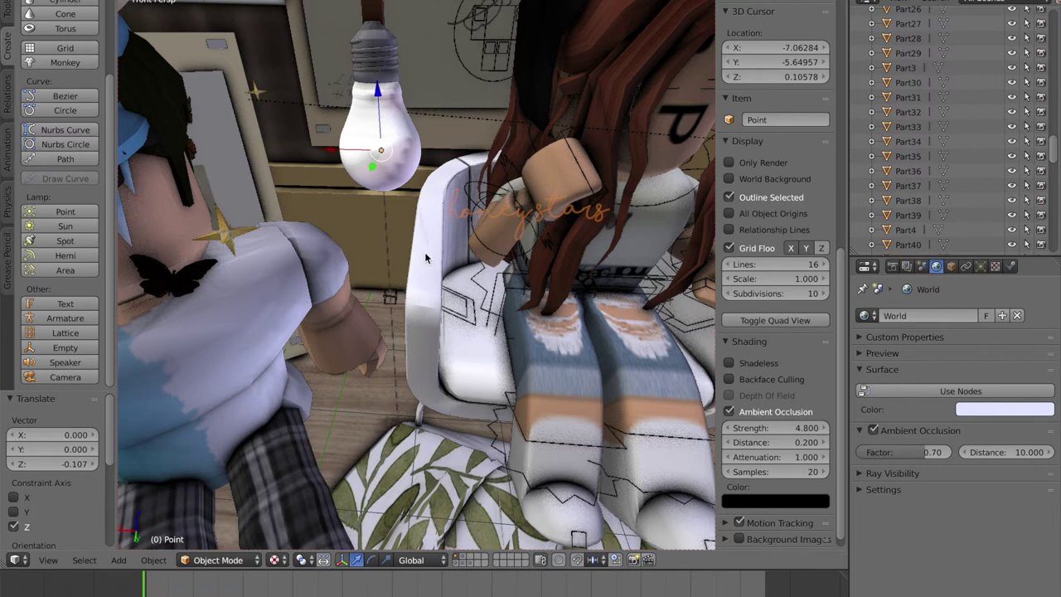
Set the Point lamp's emission colour to salmon pink (R 1.000, G 0.393, B 0.321).
{"action": "left_click", "coordinate": [981, 266]}
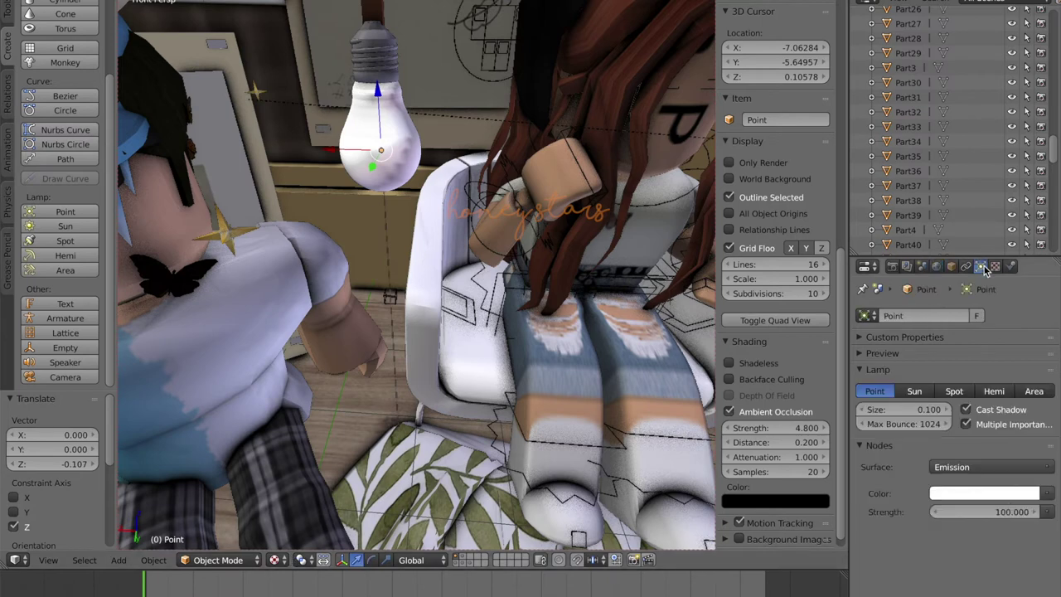
{"action": "left_click", "coordinate": [993, 495]}
{"action": "left_click_drag", "start_coordinate": [965, 356], "coordinate": [959, 356]}
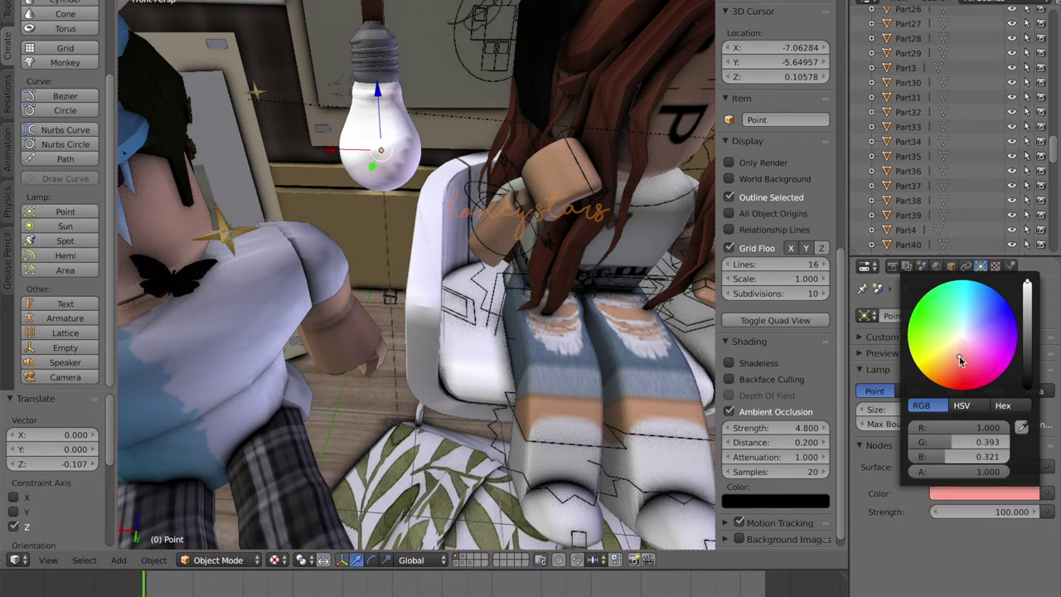
Switch to the rotate manipulator and rotate the Point lamp inside the bulb by about -31.6°.
{"action": "left_click", "coordinate": [371, 560]}
{"action": "left_click_drag", "start_coordinate": [362, 94], "coordinate": [339, 112]}
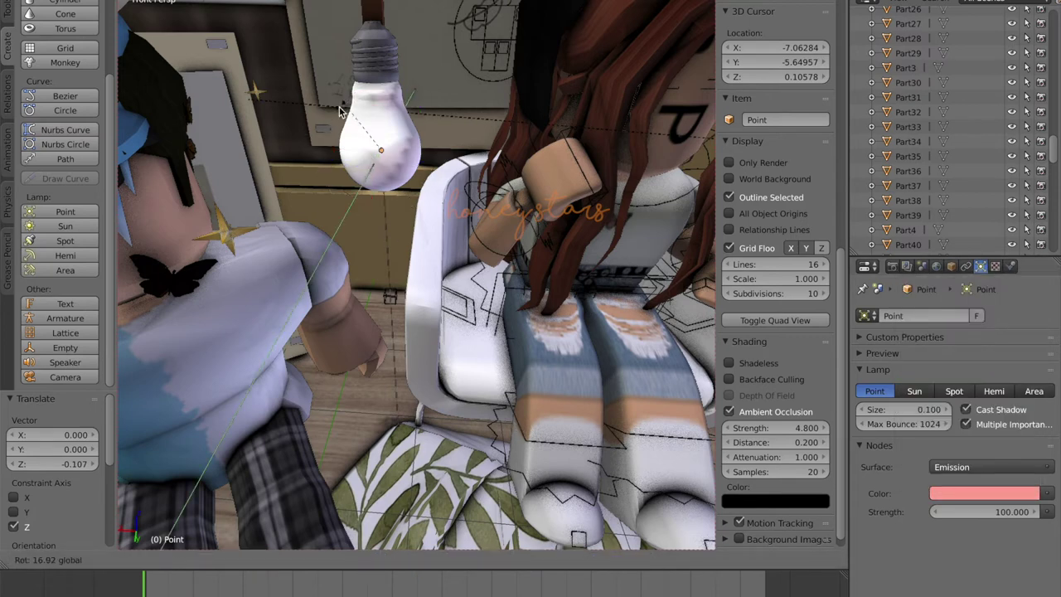
{"action": "left_click_drag", "start_coordinate": [311, 153], "coordinate": [386, 98]}
{"action": "key", "text": "ctrl+z"}
{"action": "left_click_drag", "start_coordinate": [426, 194], "coordinate": [378, 178]}
{"action": "left_click_drag", "start_coordinate": [370, 161], "coordinate": [399, 334]}
{"action": "left_click_drag", "start_coordinate": [378, 216], "coordinate": [379, 217]}
{"action": "left_click", "coordinate": [414, 213]}
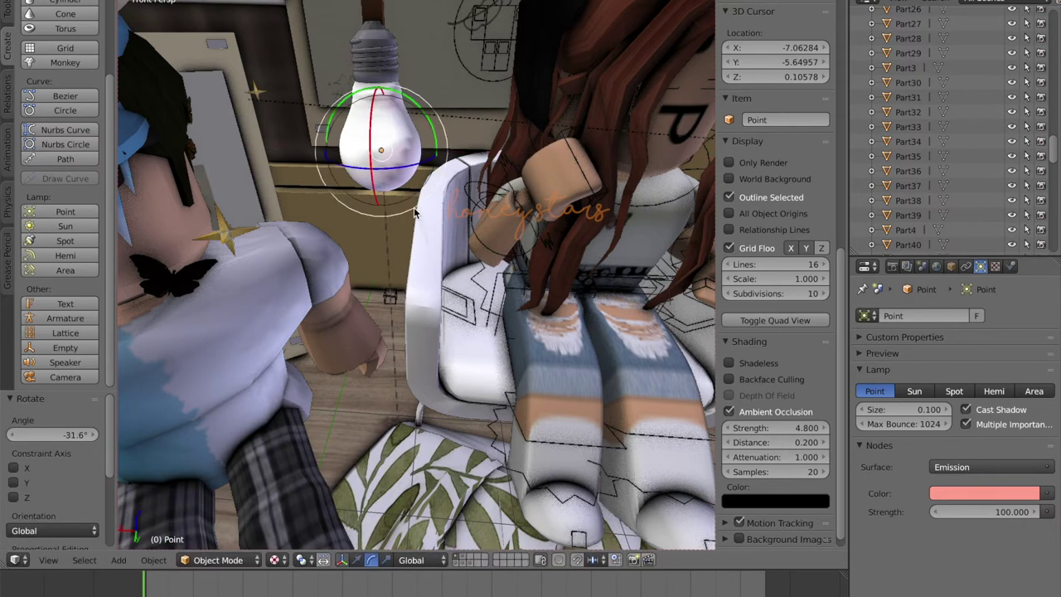
Preview the scene through the camera with Rendered viewport shading.
{"action": "key", "text": "shift+f"}
{"action": "key", "text": "s"}
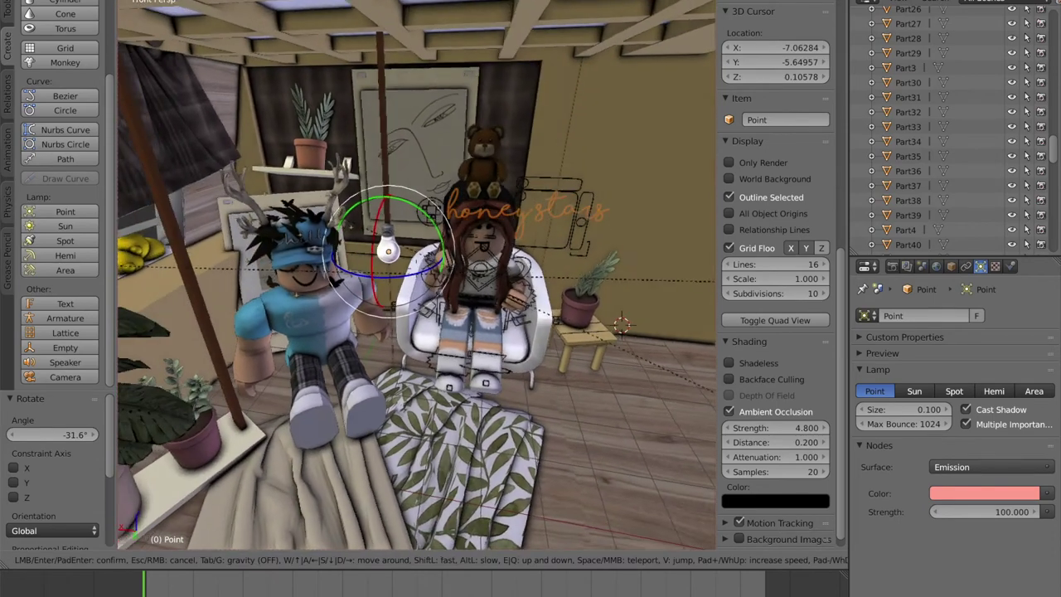
{"action": "left_click", "coordinate": [208, 568]}
{"action": "left_click", "coordinate": [48, 559]}
{"action": "left_click", "coordinate": [58, 524]}
{"action": "left_click", "coordinate": [274, 559]}
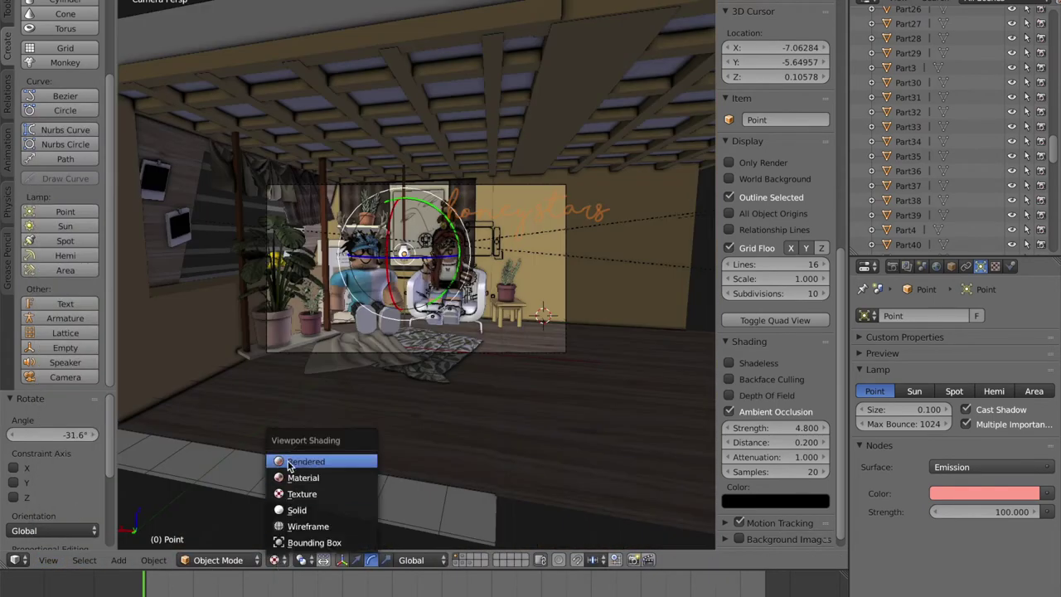
{"action": "left_click", "coordinate": [296, 457]}
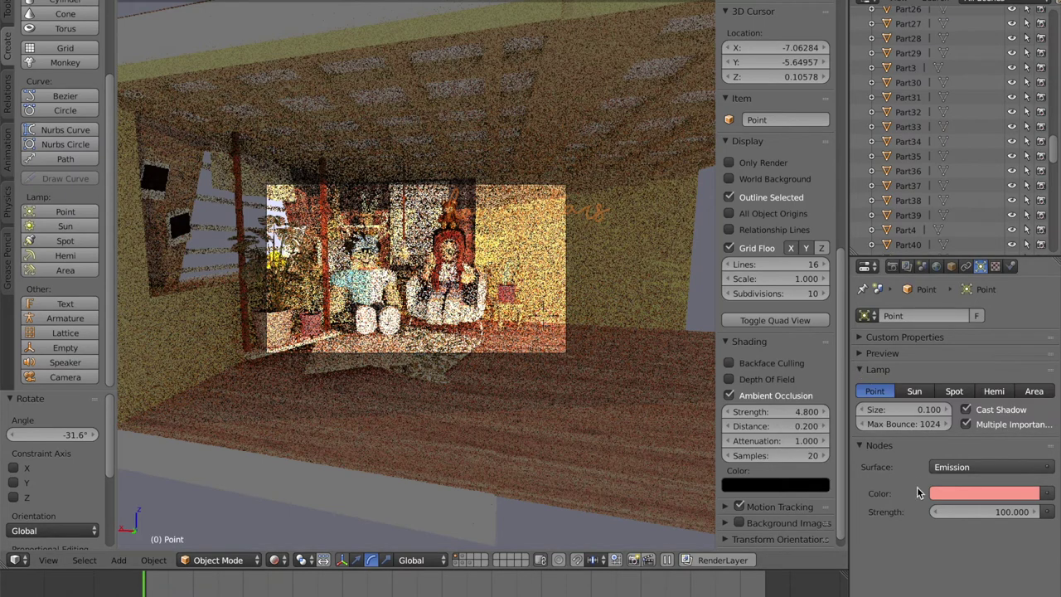
Set the world's ambient occlusion factor to 1.00.
{"action": "left_click", "coordinate": [936, 266]}
{"action": "left_click", "coordinate": [872, 430]}
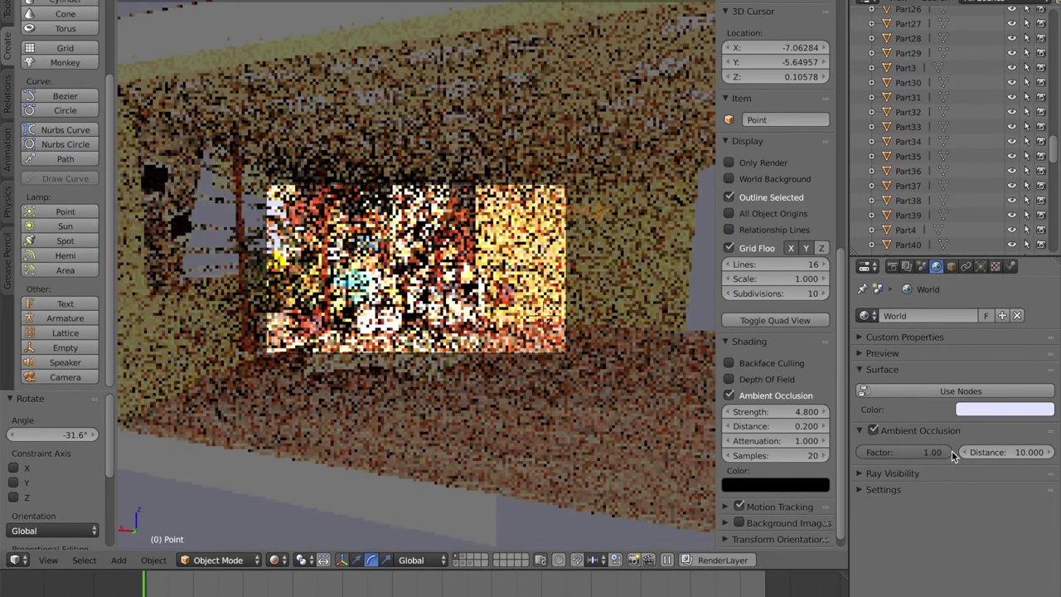
Hide the viewport's properties sidebar, filter the scene objects by "hem" and open the lamp settings of Hemi.001.
{"action": "scroll", "coordinate": [953, 147], "scroll_direction": "down", "scroll_amount": 4}
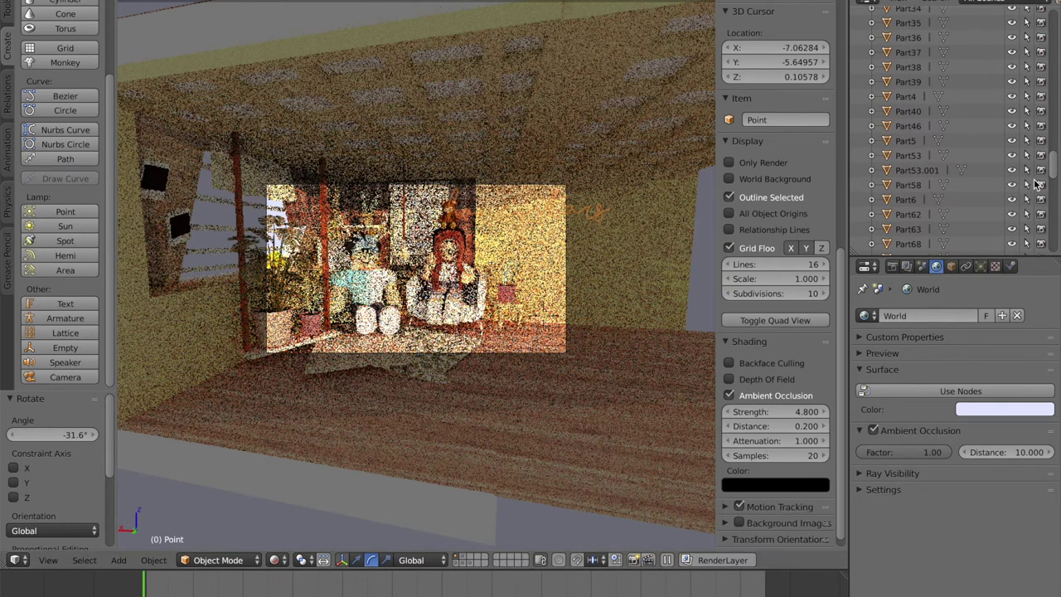
{"action": "left_click_drag", "start_coordinate": [1054, 172], "coordinate": [1060, 299]}
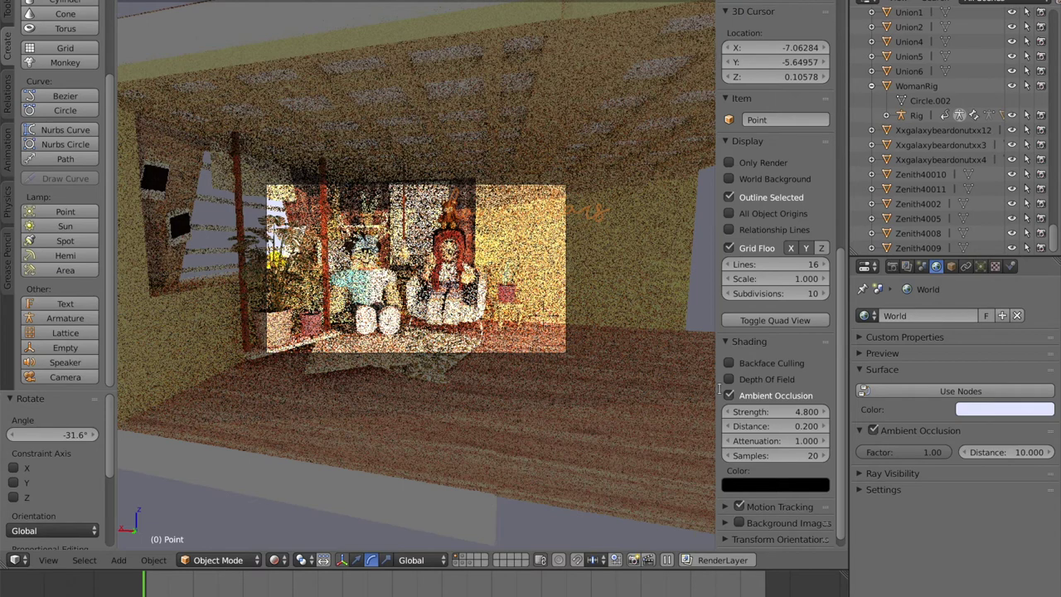
{"action": "key", "text": "n"}
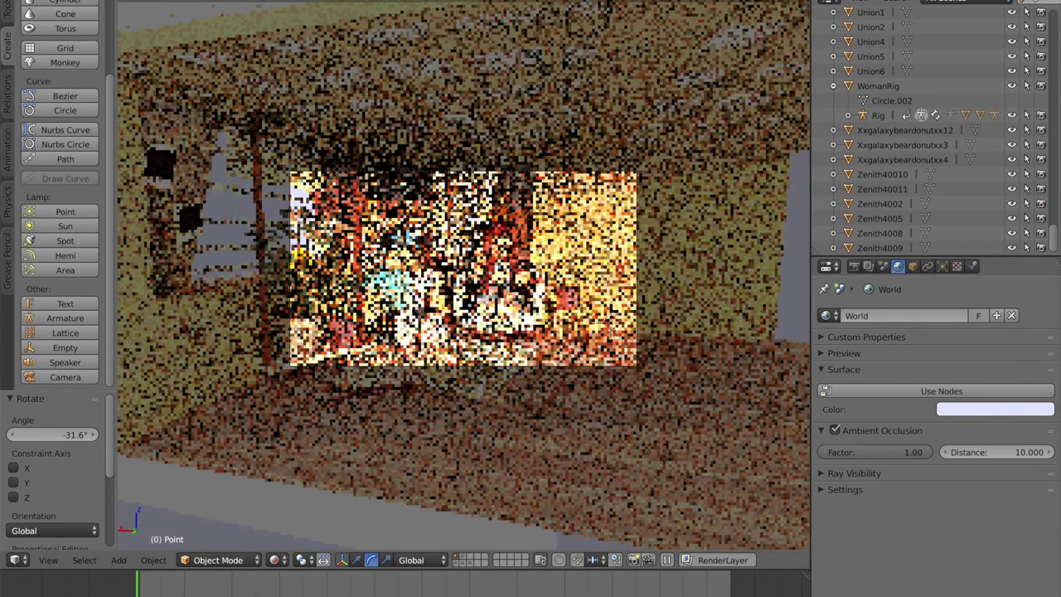
{"action": "type", "text": "hem"}
{"action": "key", "text": "Return"}
{"action": "left_click", "coordinate": [877, 63]}
{"action": "left_click", "coordinate": [943, 266]}
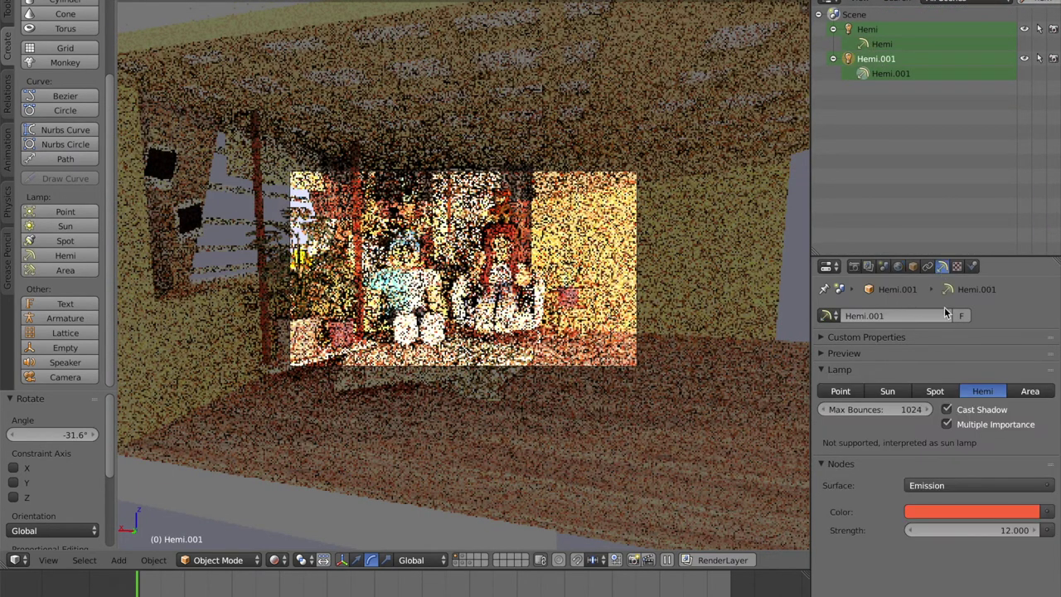
Set Hemi.001's emission strength to 15 and its colour to orange-red (R 1.000, G 0.193, B 0.075).
{"action": "type", "text": "15"}
{"action": "key", "text": "Return"}
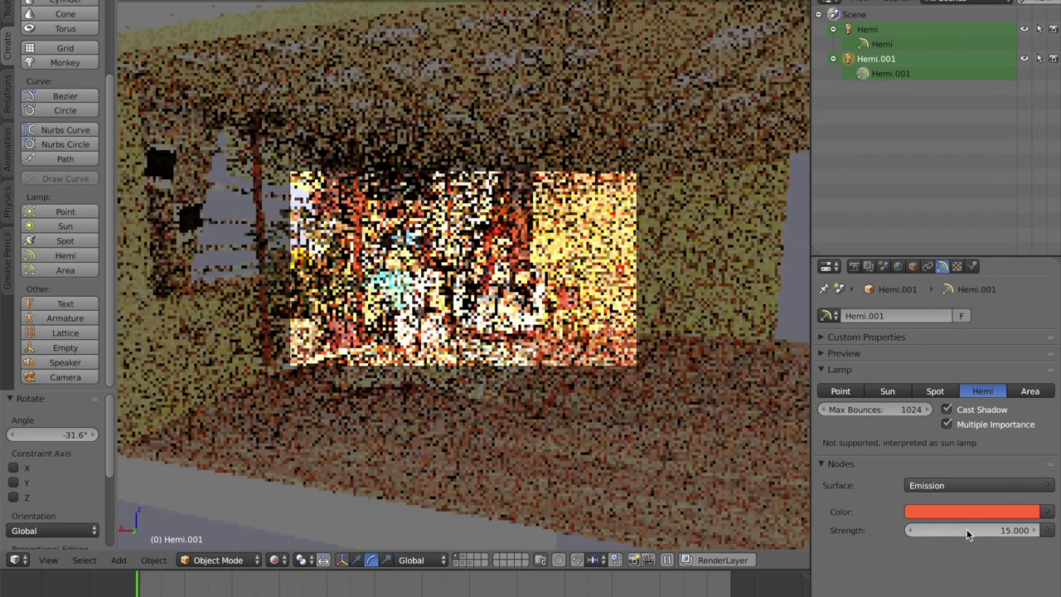
{"action": "left_click", "coordinate": [969, 512]}
{"action": "left_click_drag", "start_coordinate": [955, 396], "coordinate": [954, 378]}
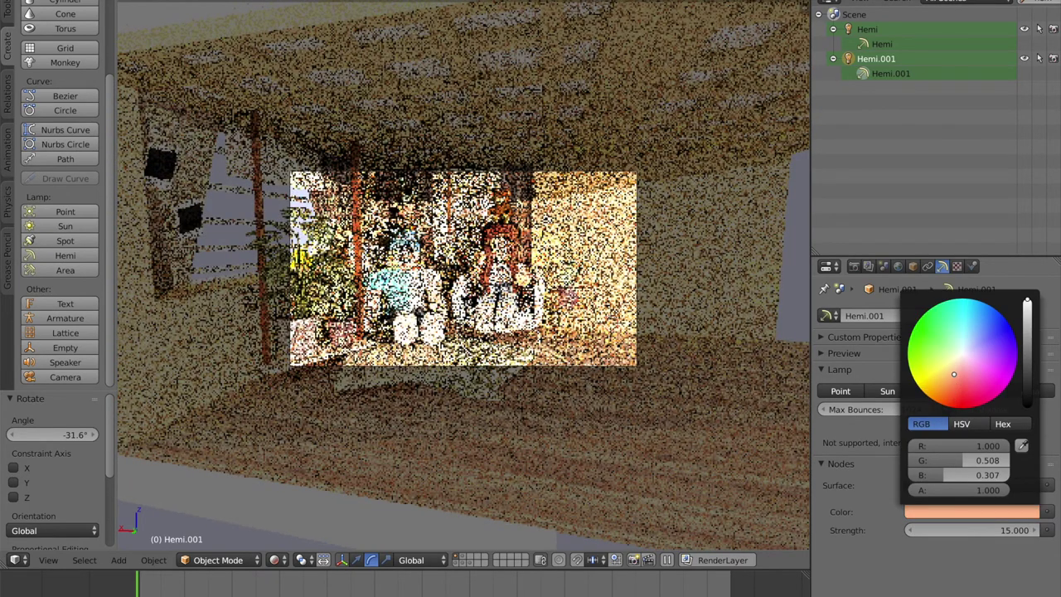
{"action": "left_click_drag", "start_coordinate": [953, 374], "coordinate": [952, 389]}
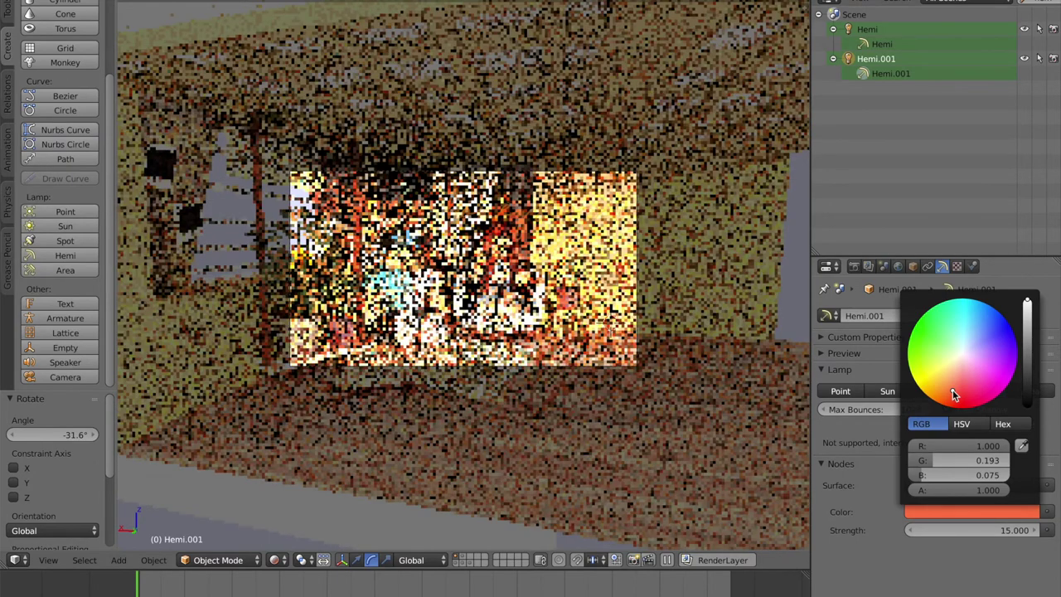